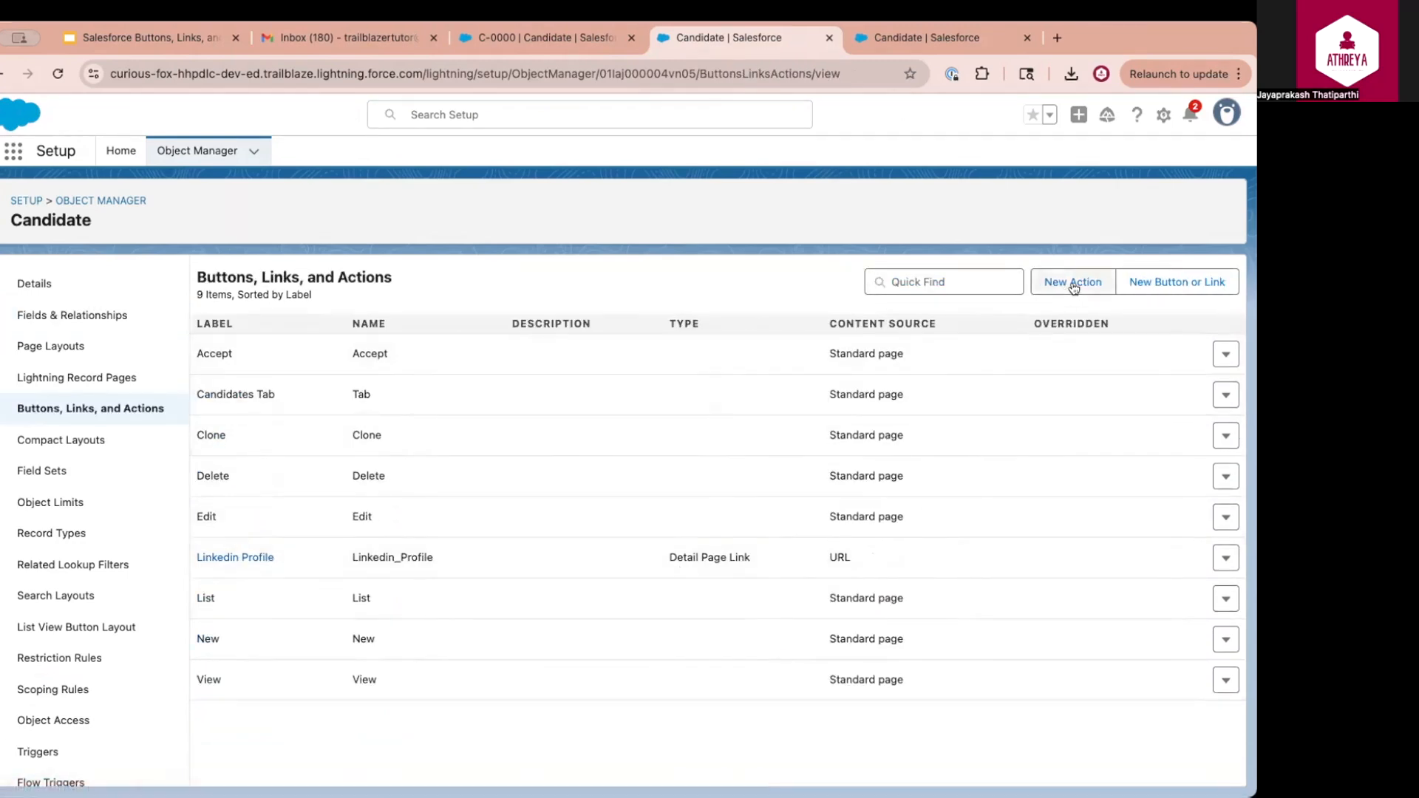
Create the Candidate detail page link 'Linkedin Profile2' opening the Linkedin Profile field URL in a new window
{"action": "left_click", "coordinate": [1163, 284]}
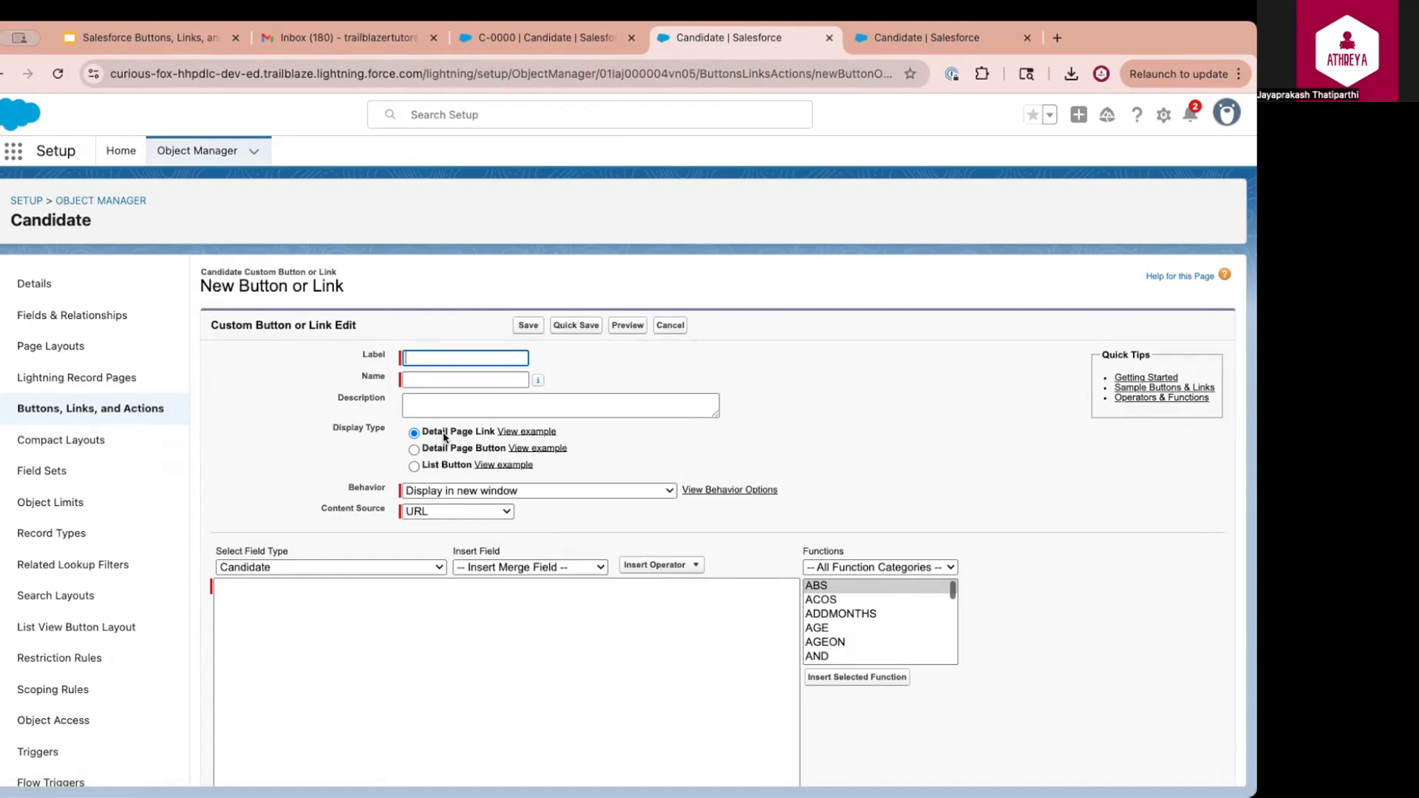
{"action": "type", "text": "Linkedin Profile"}
{"action": "left_click", "coordinate": [319, 570]}
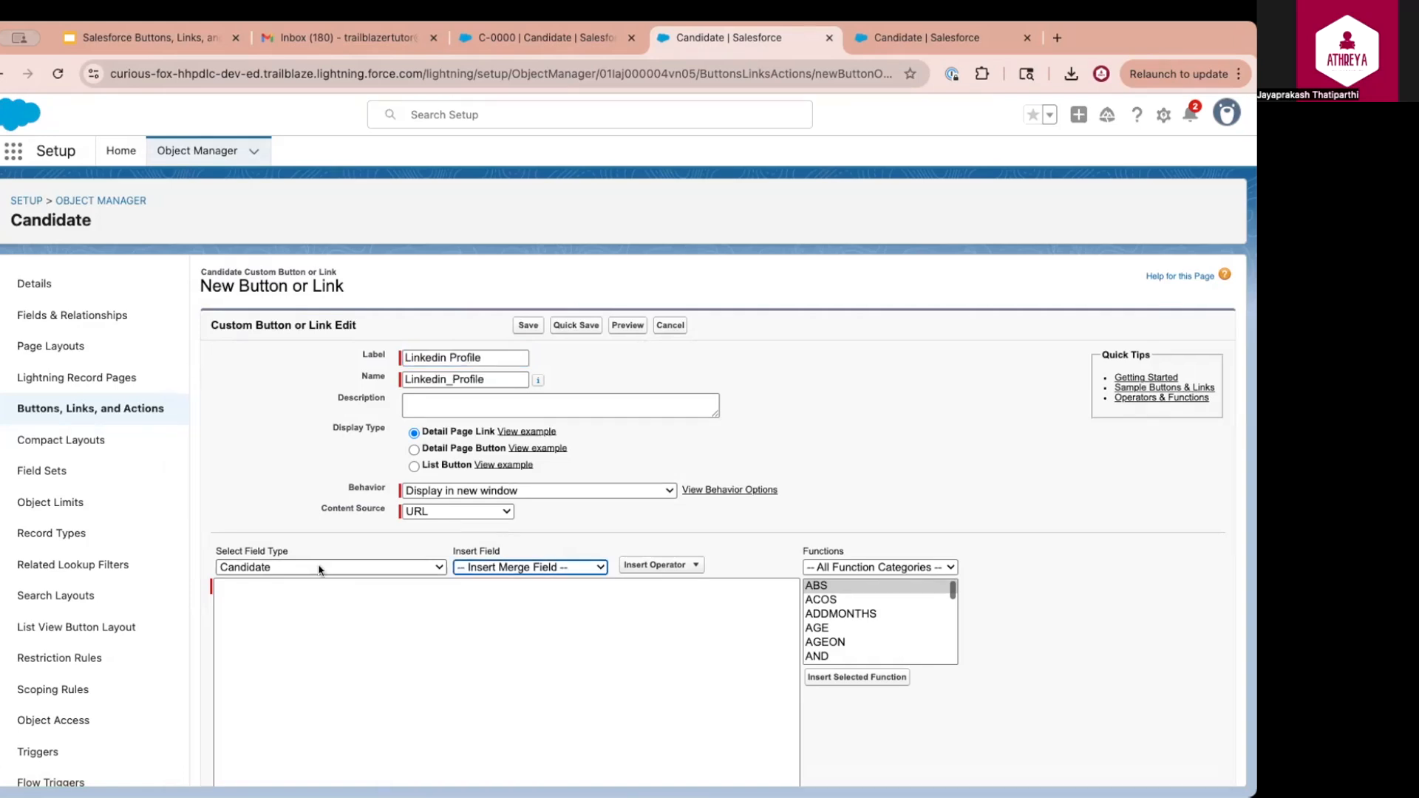
{"action": "left_click", "coordinate": [537, 569]}
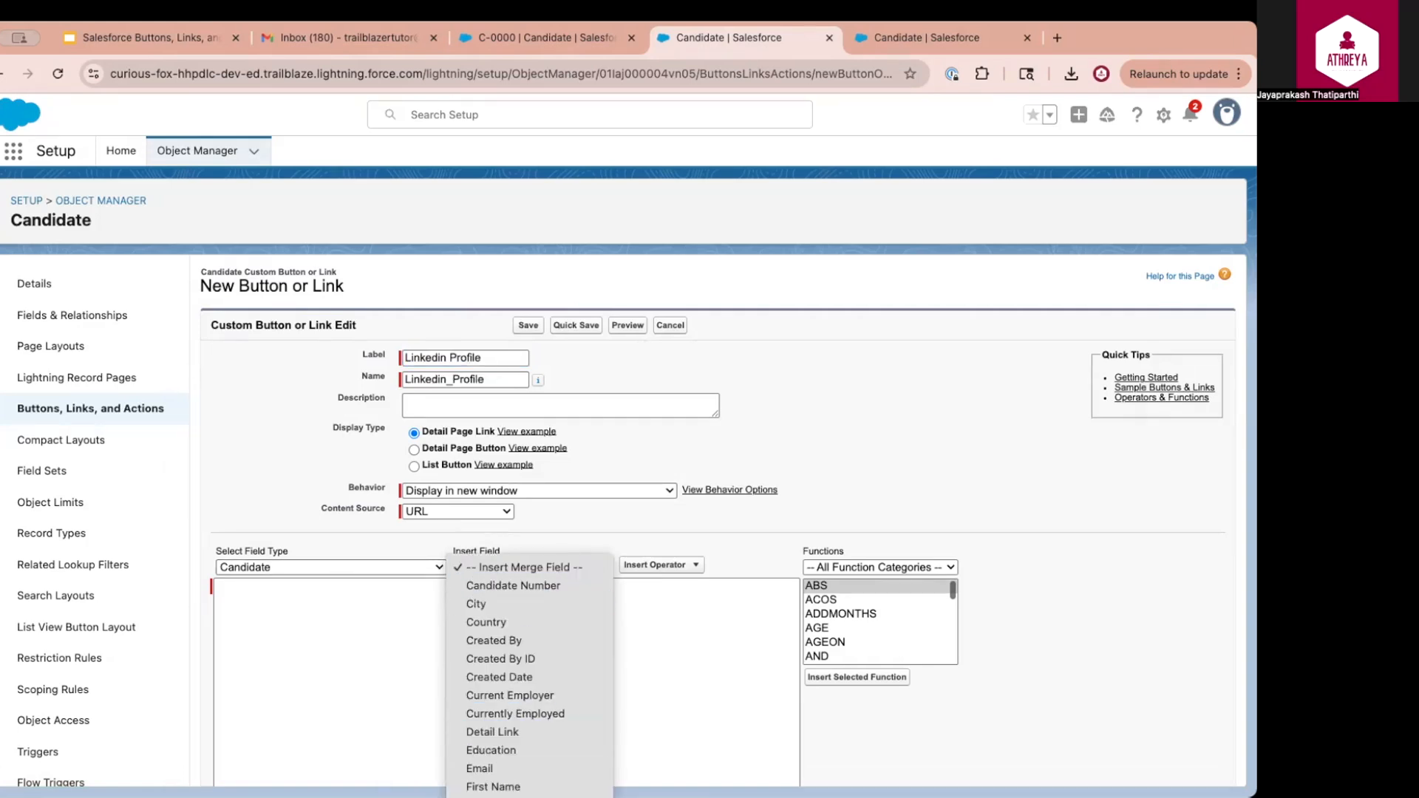
{"action": "left_click", "coordinate": [510, 797]}
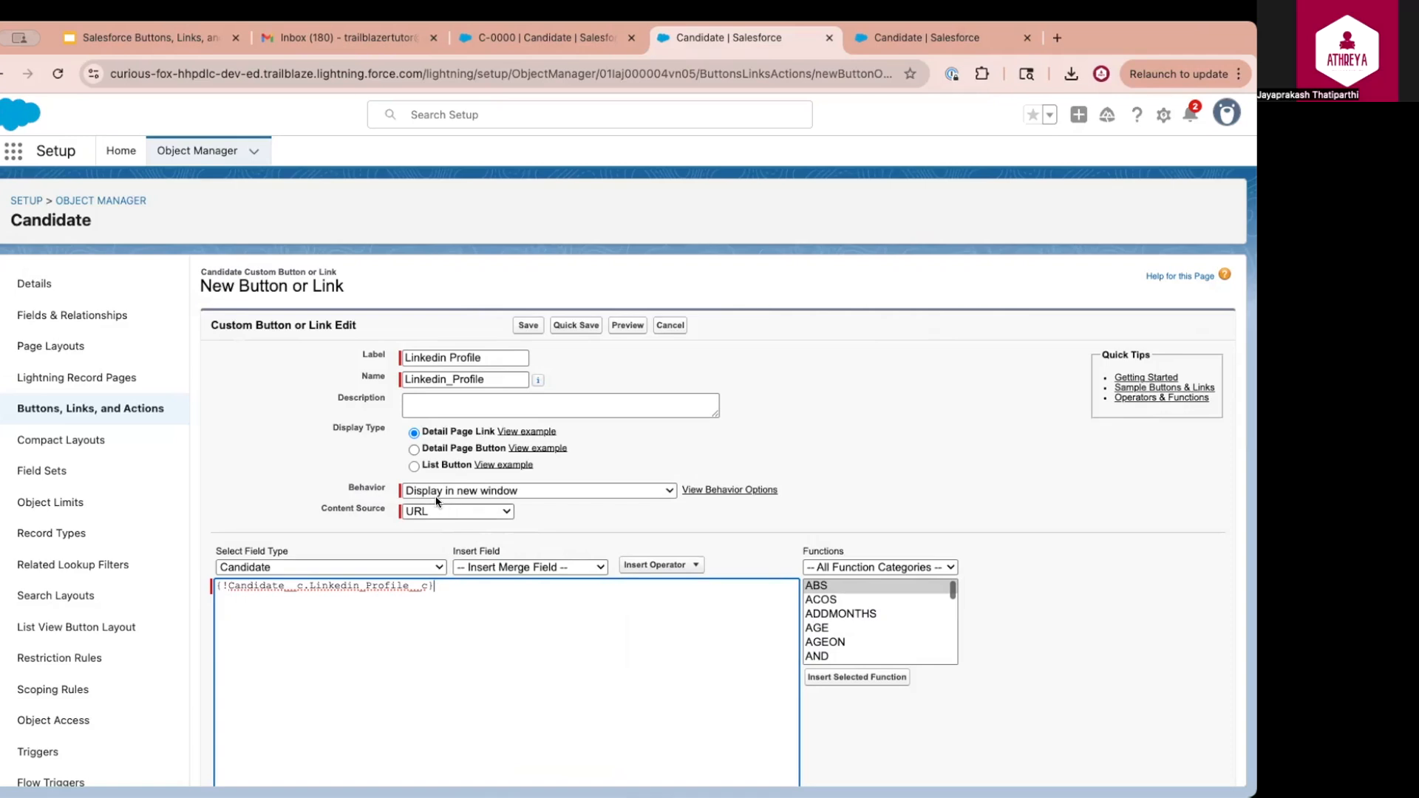
{"action": "left_click", "coordinate": [590, 494]}
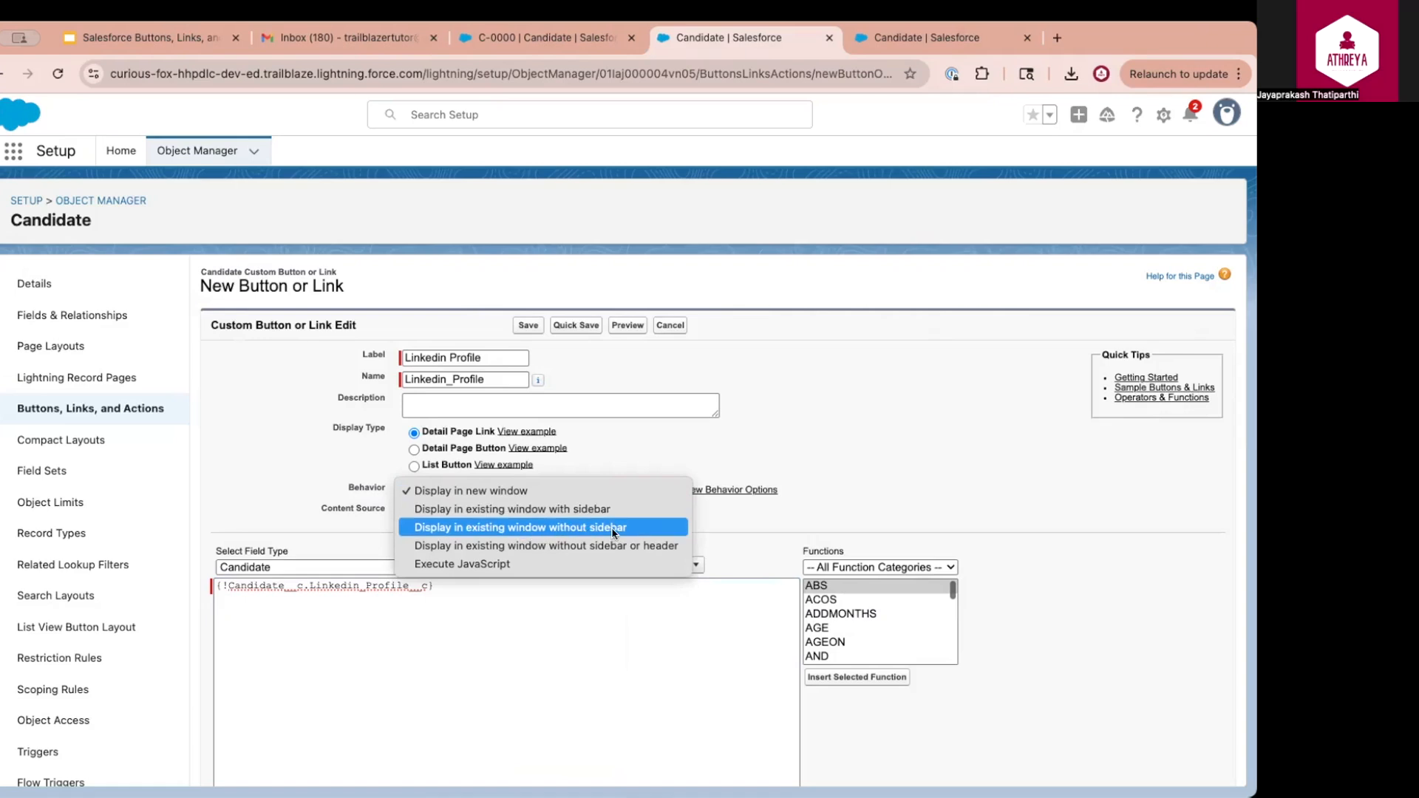
{"action": "left_click", "coordinate": [496, 492]}
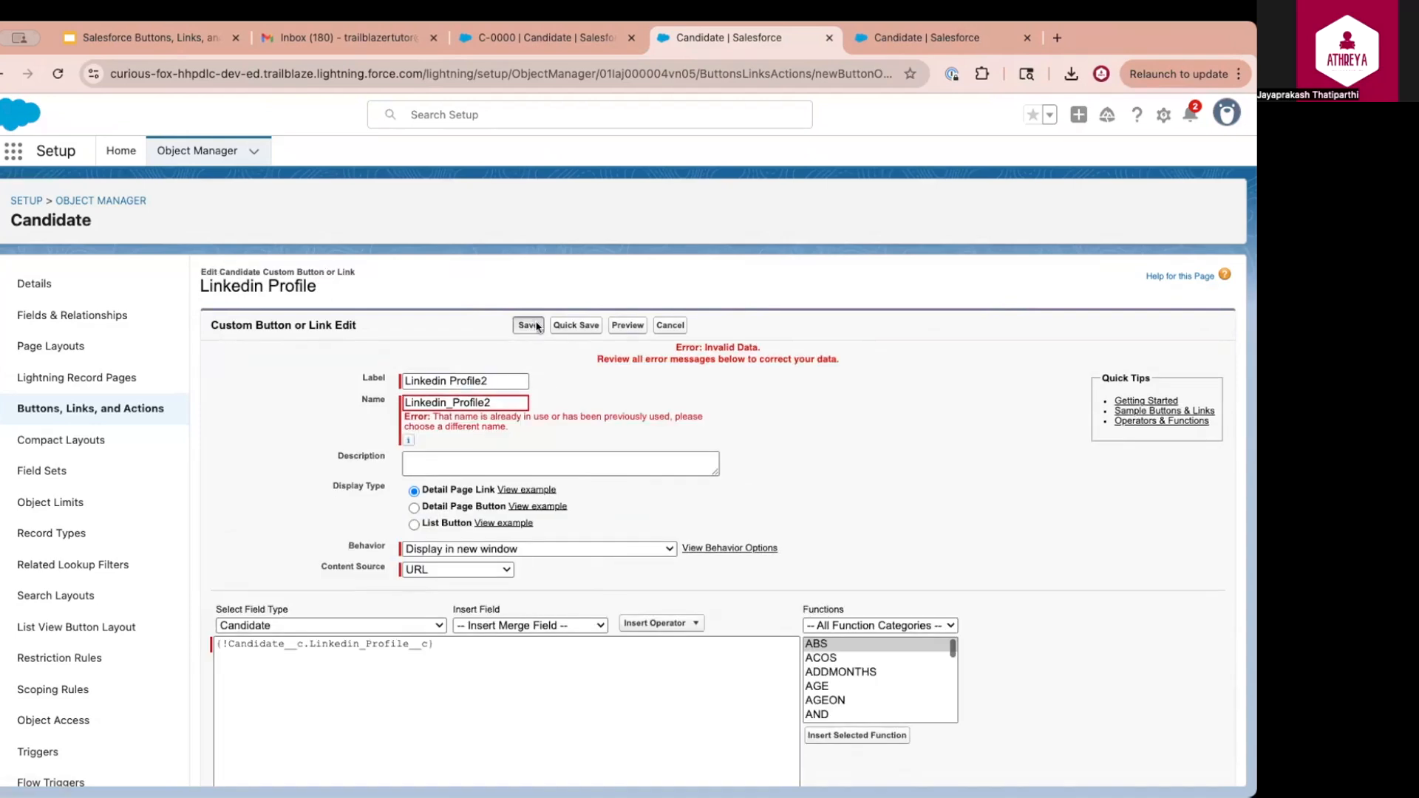
{"action": "left_click", "coordinate": [529, 321]}
{"action": "left_click", "coordinate": [709, 441]}
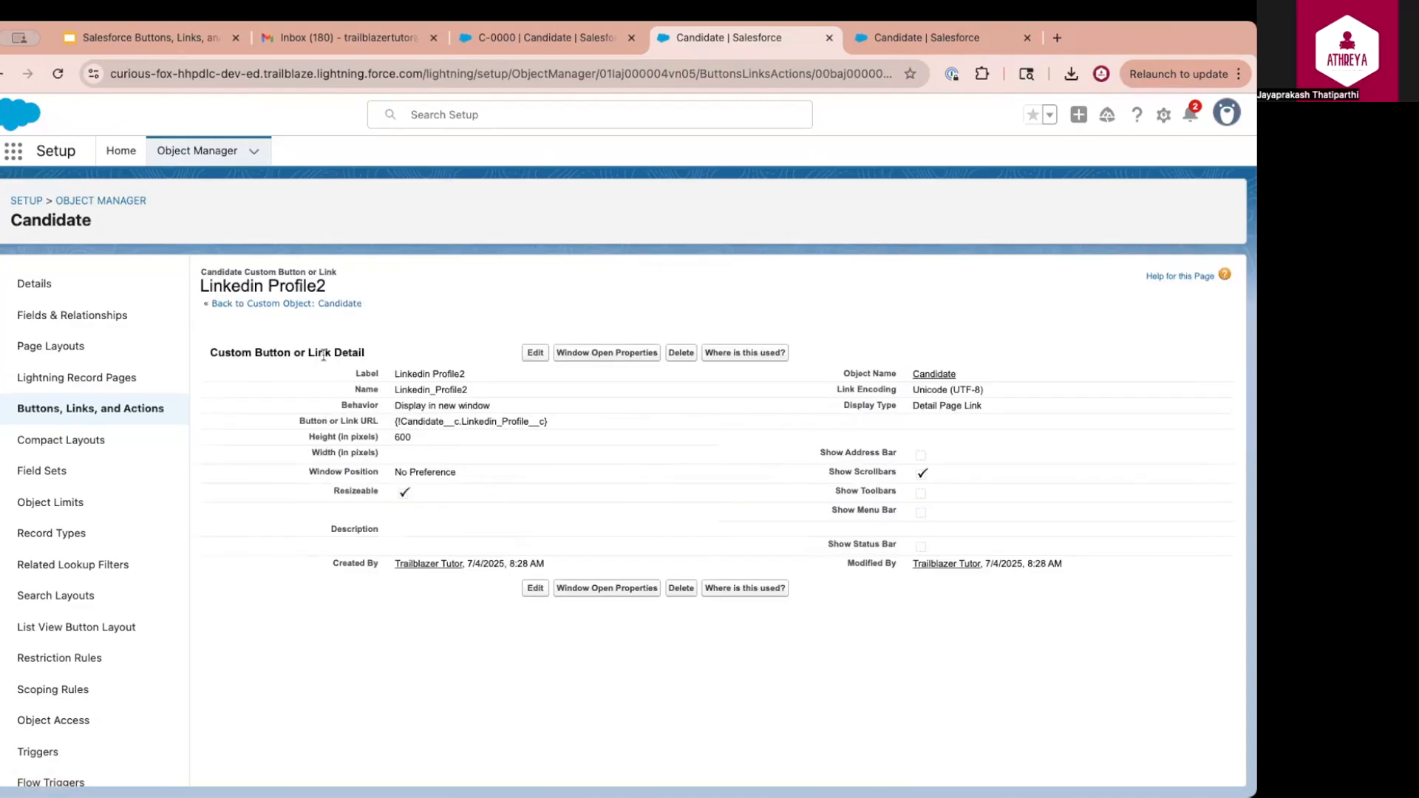
Add Linkedin Profile2 to the Candidate Layout's Custom Links section, save it, and go to record C-0000
{"action": "left_click", "coordinate": [267, 374]}
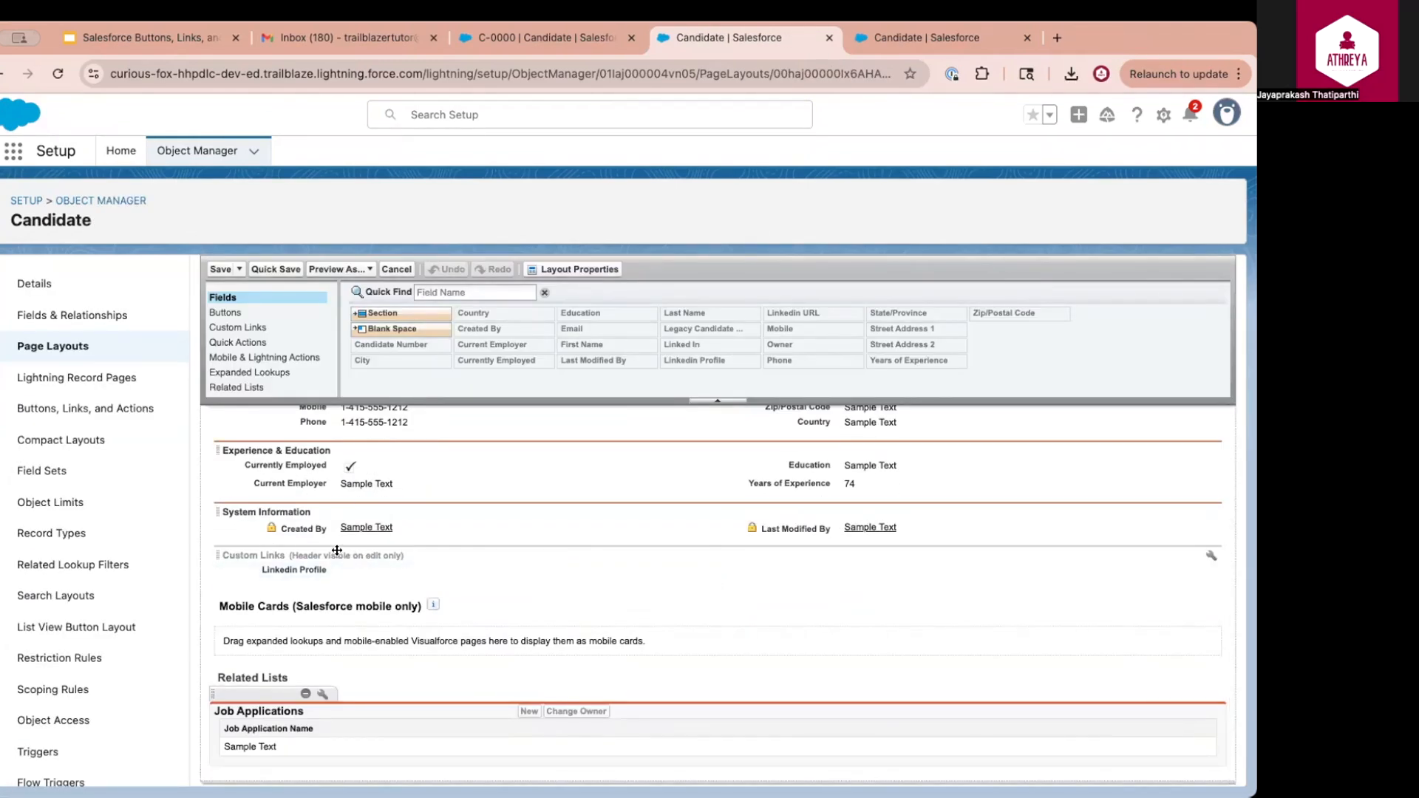
{"action": "left_click", "coordinate": [240, 328]}
{"action": "left_click_drag", "start_coordinate": [387, 345], "coordinate": [649, 569]}
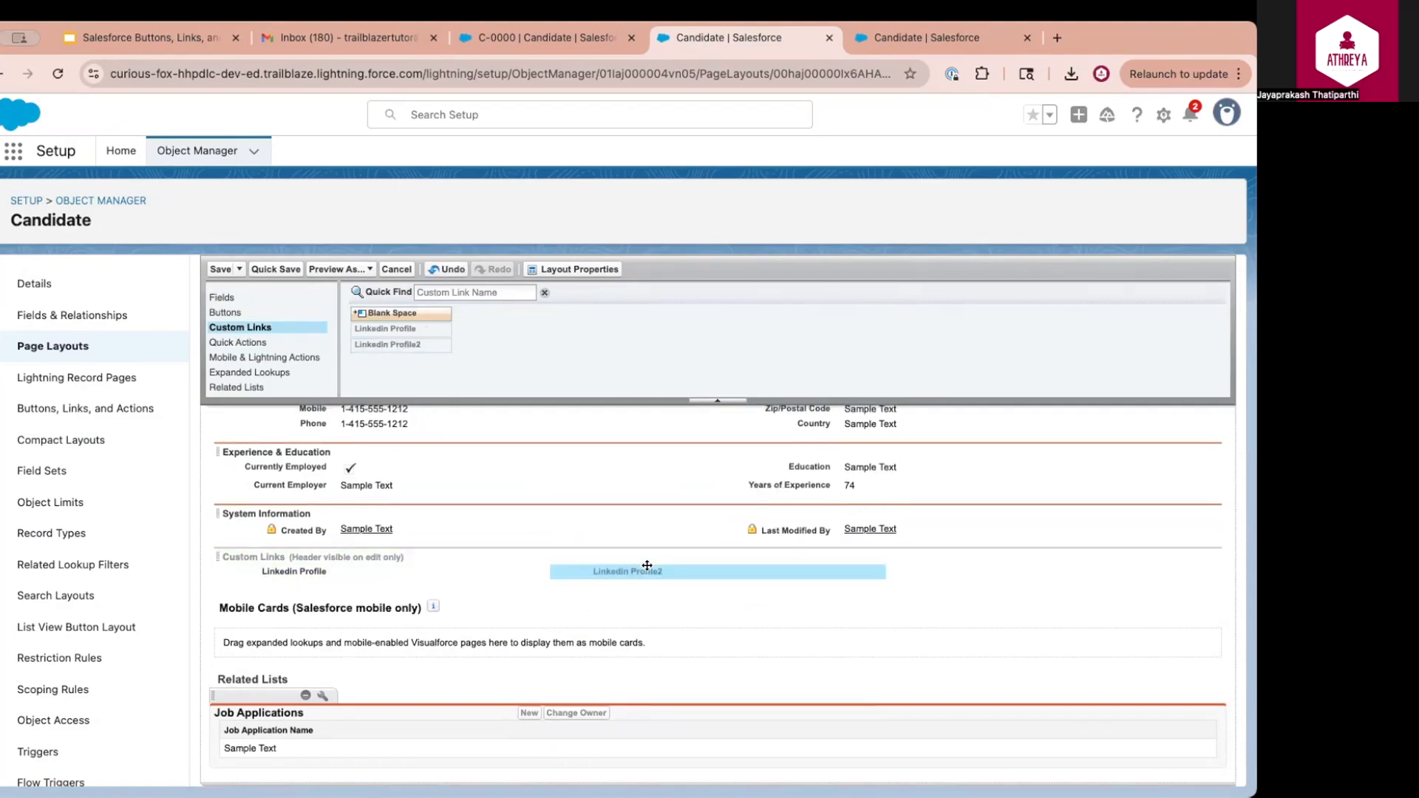
{"action": "left_click", "coordinate": [220, 270]}
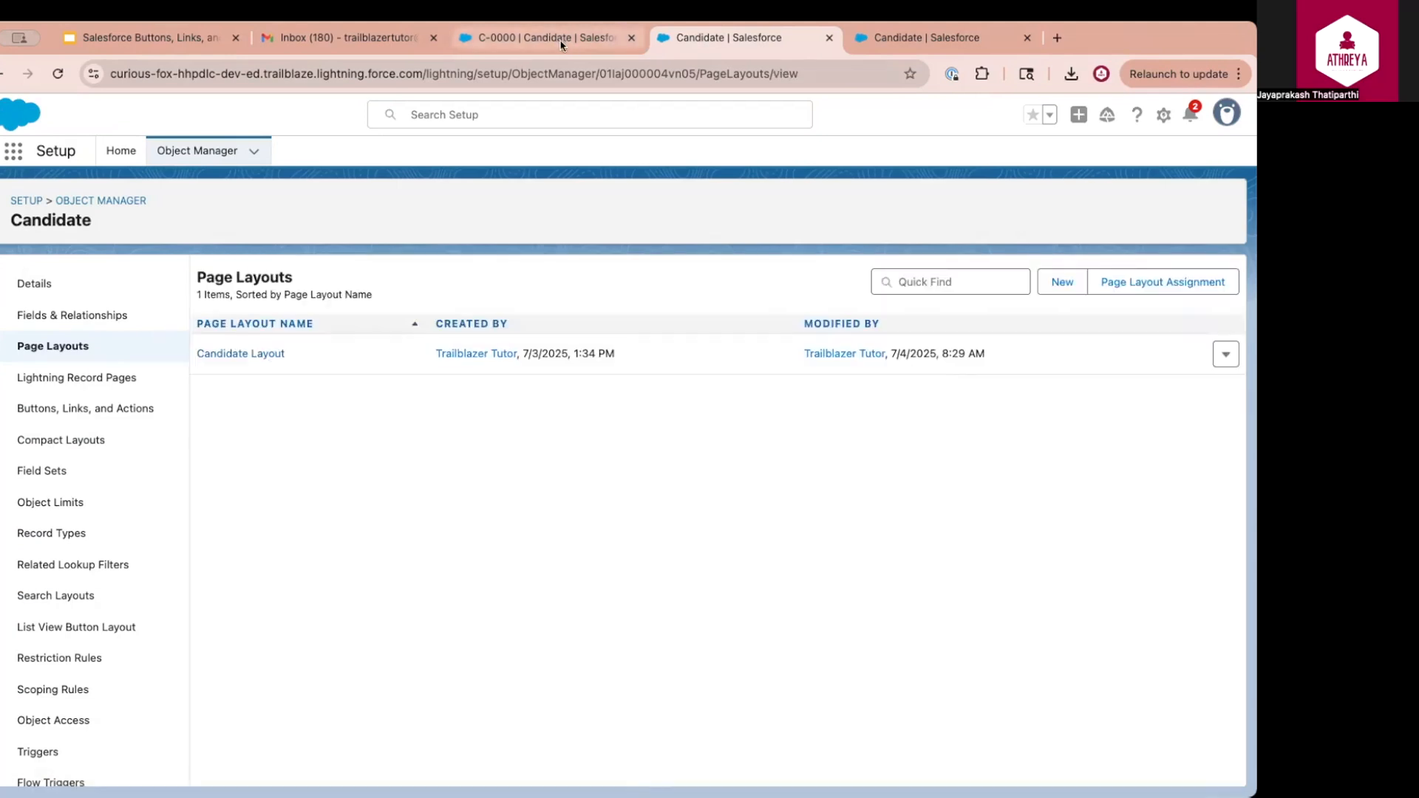
{"action": "left_click", "coordinate": [543, 38]}
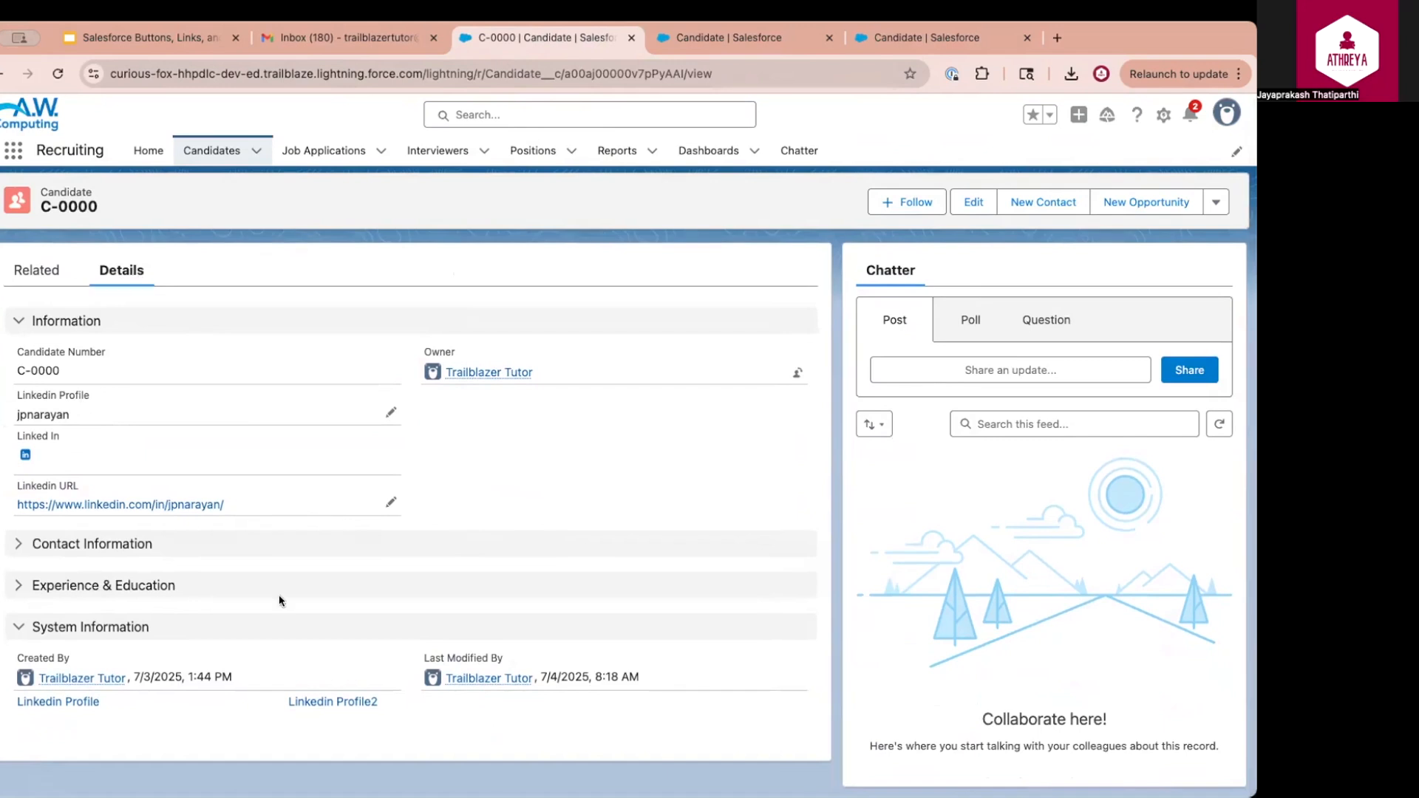
Replace C-0000's Linkedin Profile handle with the full LinkedIn profile URL and save
{"action": "double_click", "coordinate": [342, 710]}
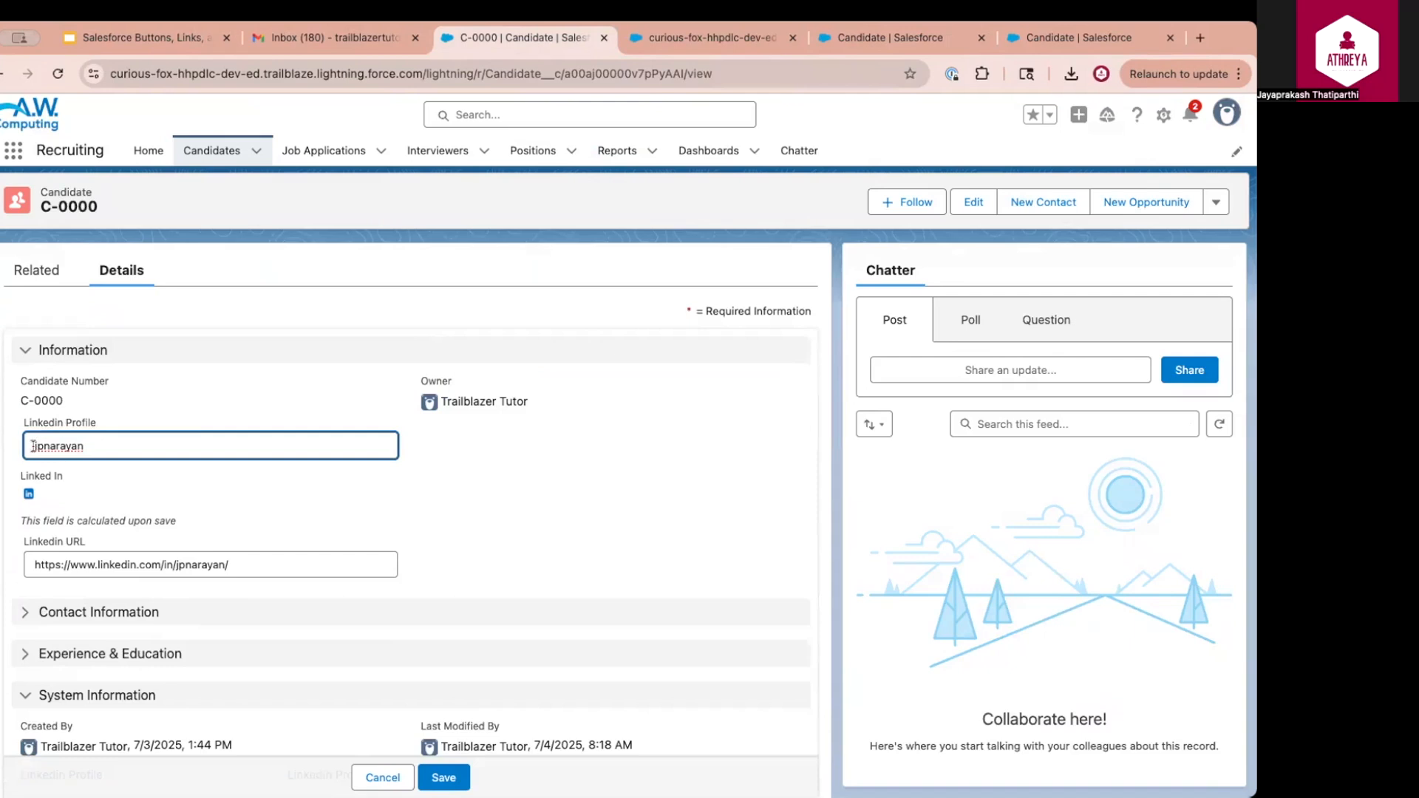
{"action": "left_click_drag", "start_coordinate": [33, 446], "coordinate": [97, 446]}
{"action": "key", "text": "BackSpace"}
{"action": "left_click", "coordinate": [443, 778]}
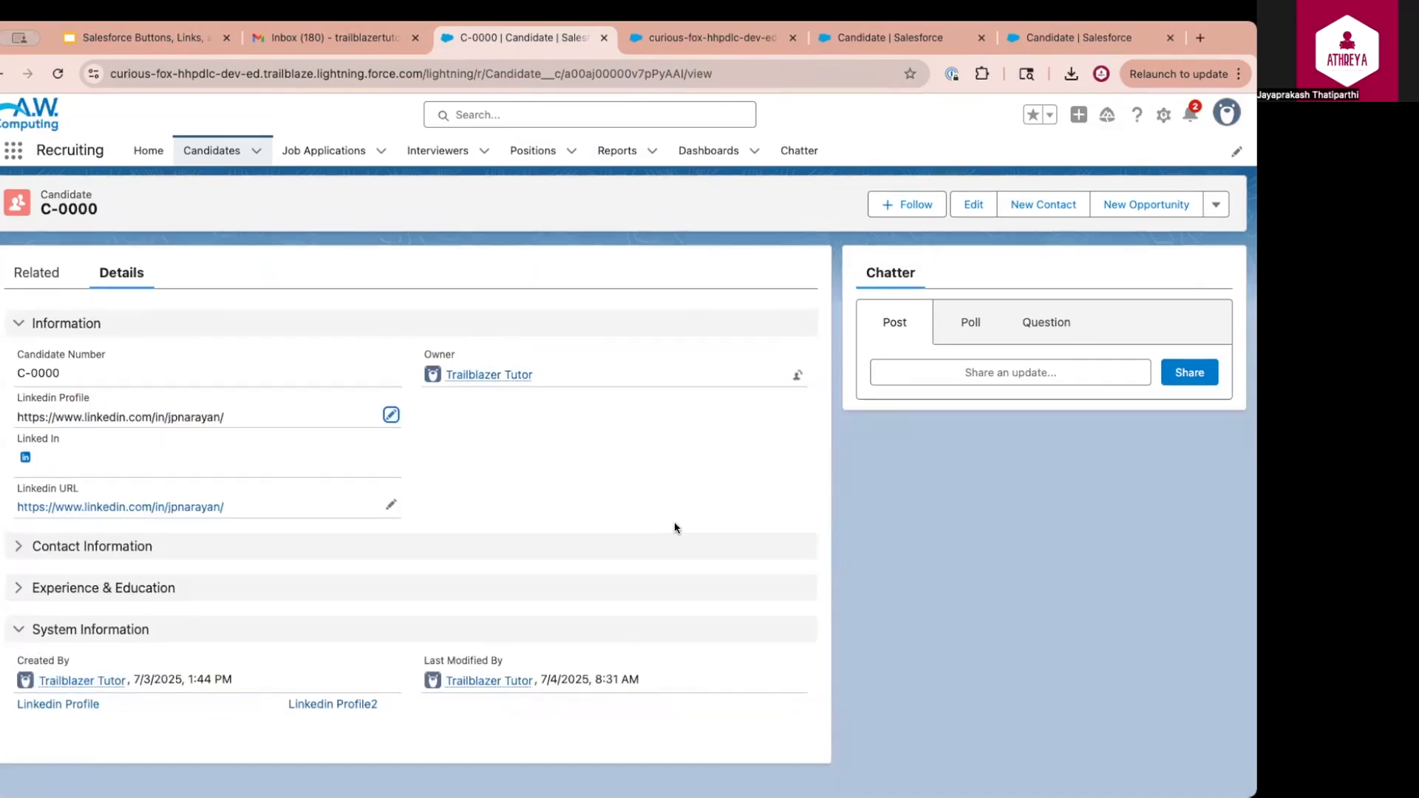
Test the Linkedin Profile2 link and inspect the resulting Illegal URL error
{"action": "left_click", "coordinate": [340, 706]}
{"action": "left_click_drag", "start_coordinate": [448, 209], "coordinate": [788, 223]}
{"action": "left_click", "coordinate": [789, 224]}
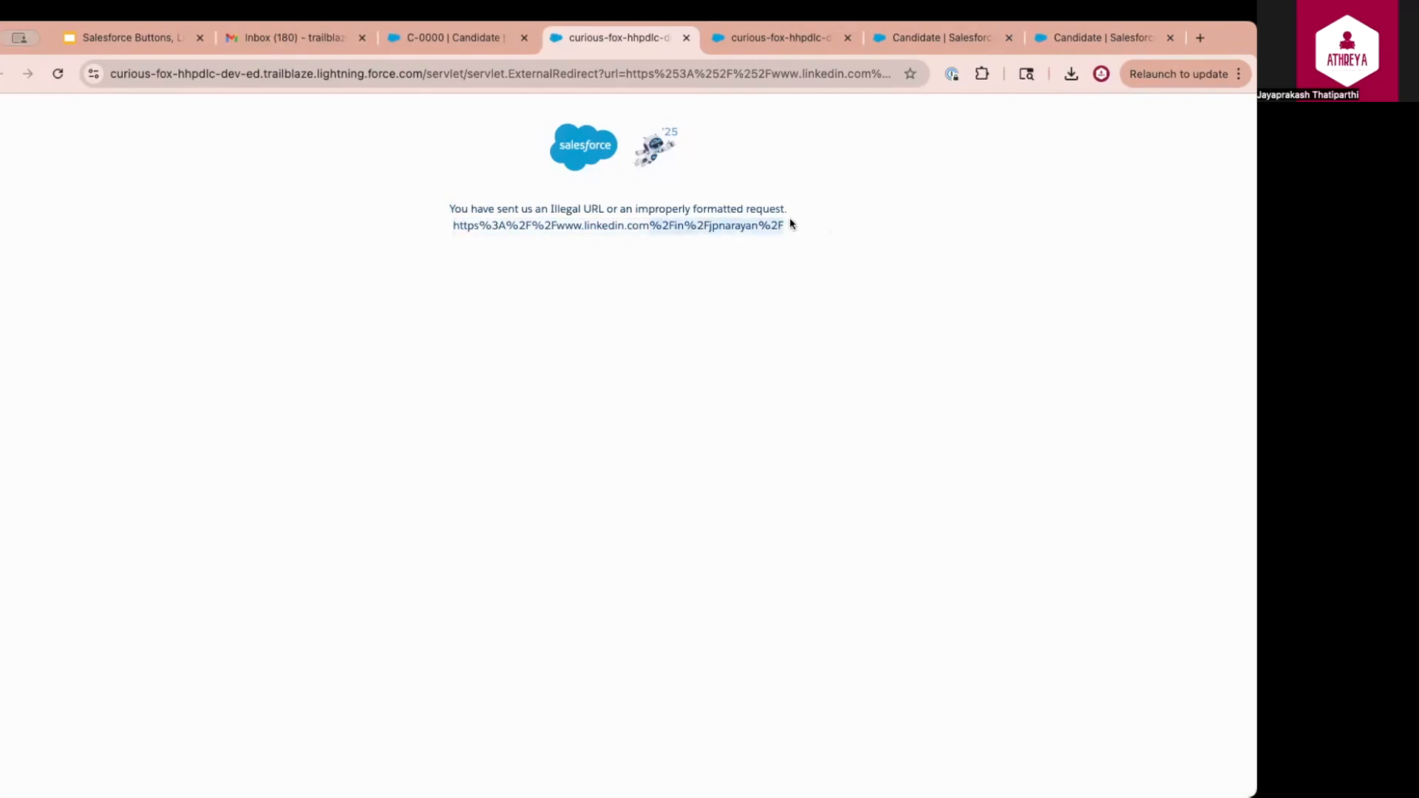
{"action": "left_click_drag", "start_coordinate": [455, 221], "coordinate": [759, 235]}
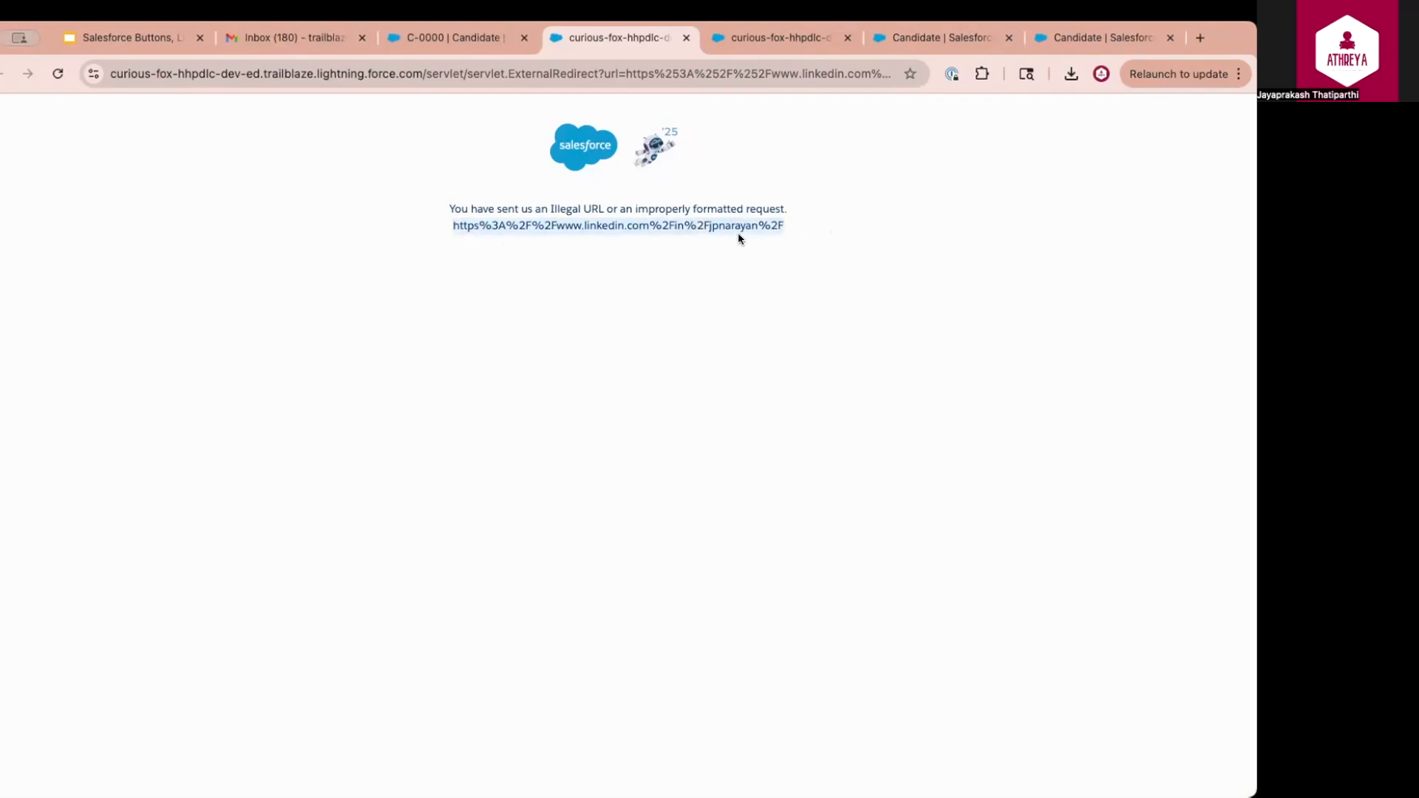
{"action": "left_click_drag", "start_coordinate": [447, 206], "coordinate": [568, 204]}
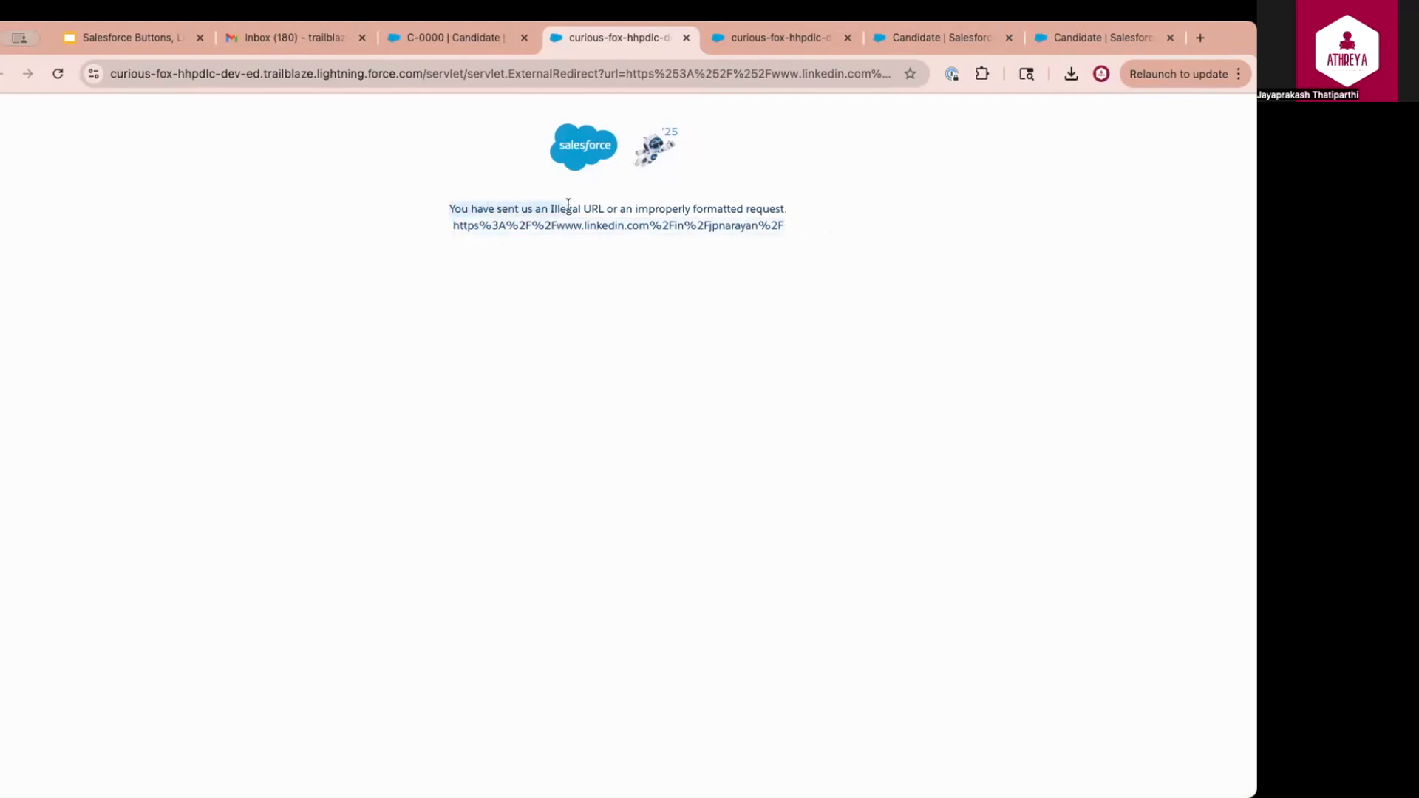
{"action": "key", "text": "ctrl+shift+Tab"}
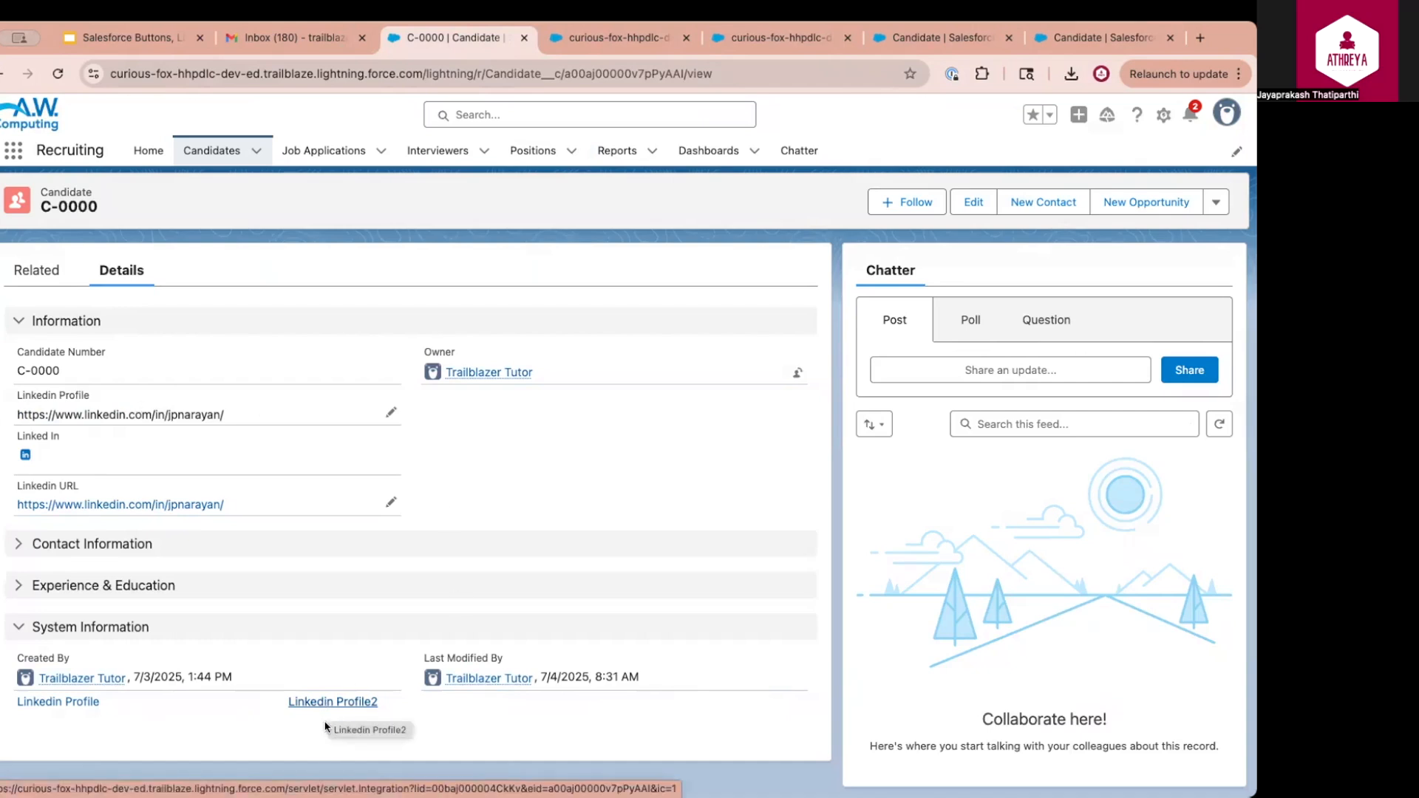
Strip the LinkedIn address prefix and trailing slash to restore the short handle, then save
{"action": "left_click", "coordinate": [385, 412]}
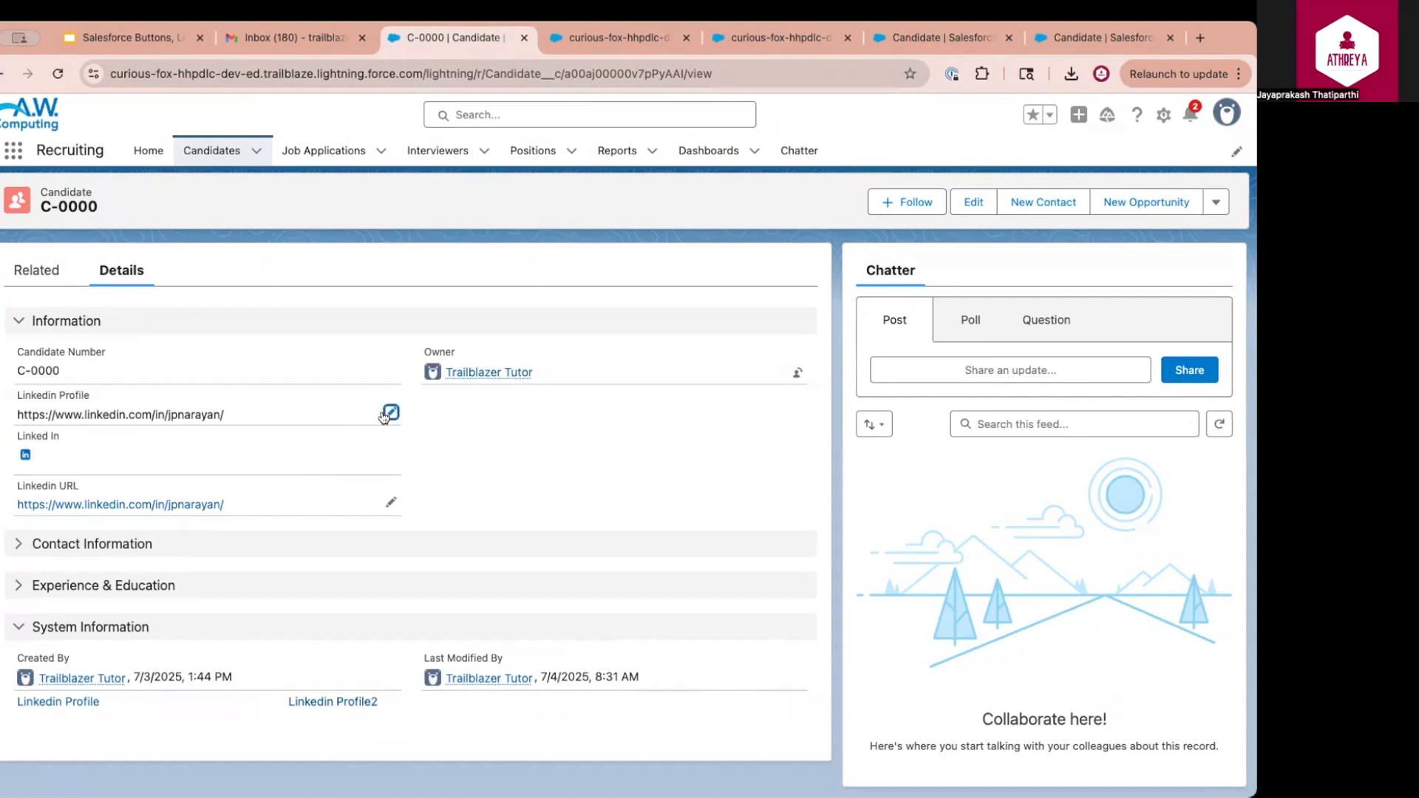
{"action": "left_click_drag", "start_coordinate": [177, 444], "coordinate": [26, 450]}
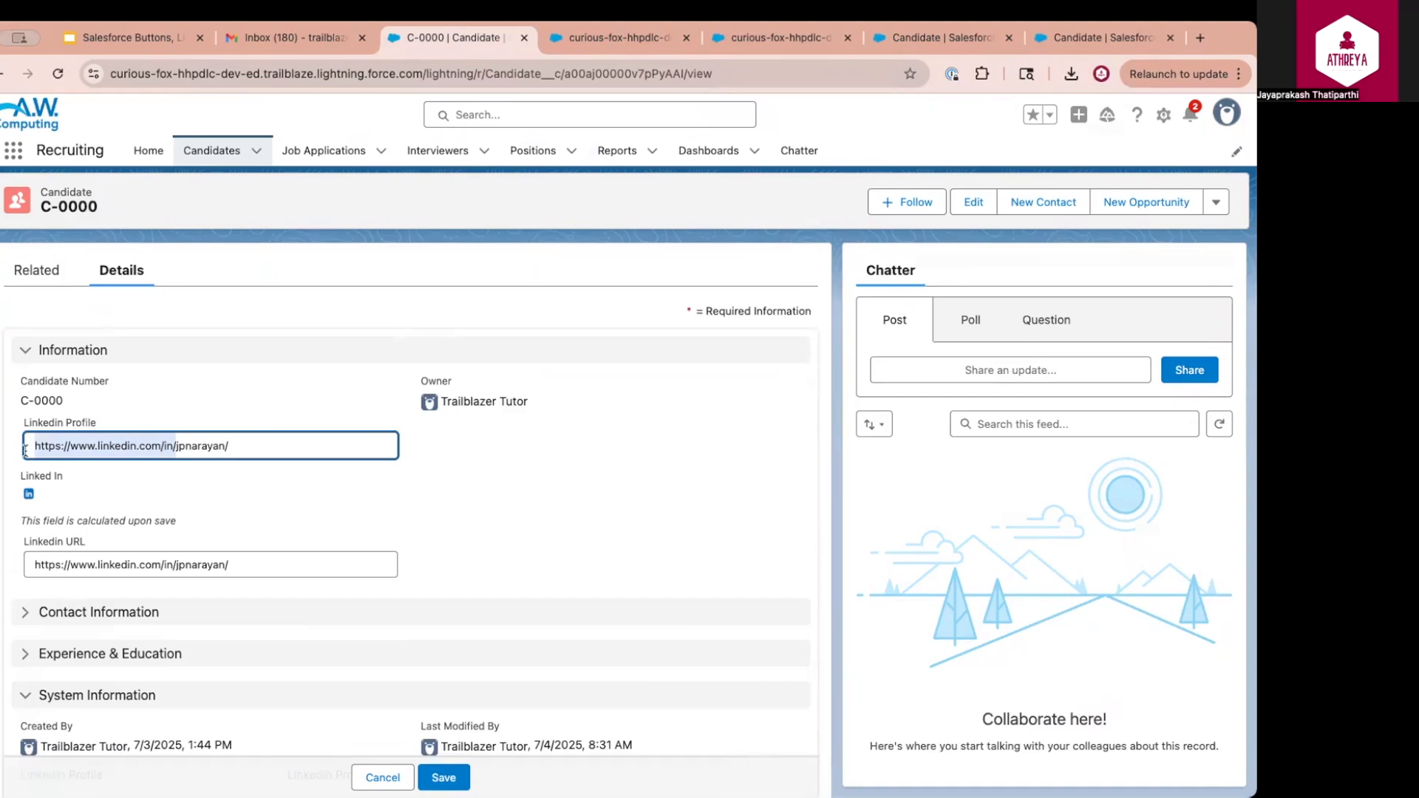
{"action": "key", "text": "BackSpace"}
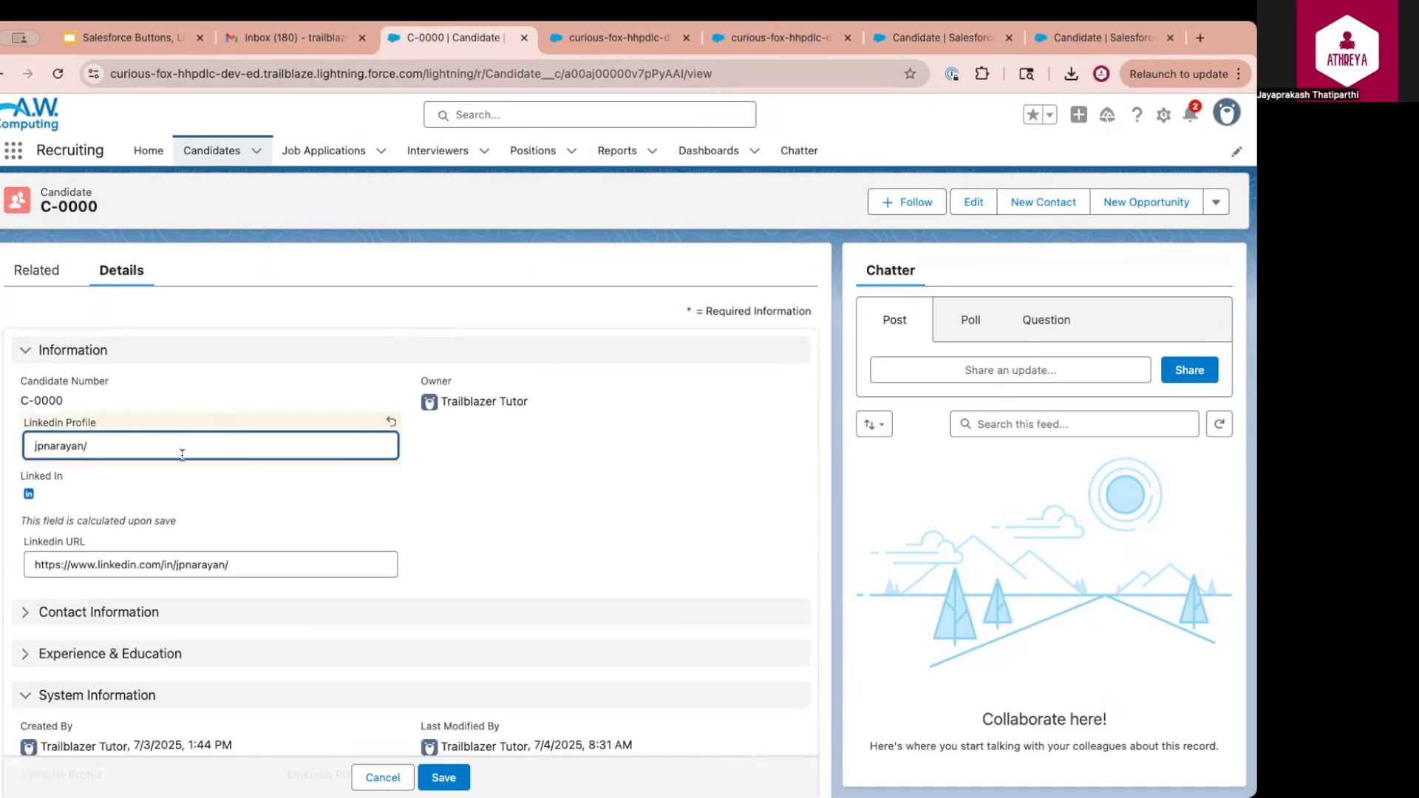
{"action": "key", "text": "BackSpace"}
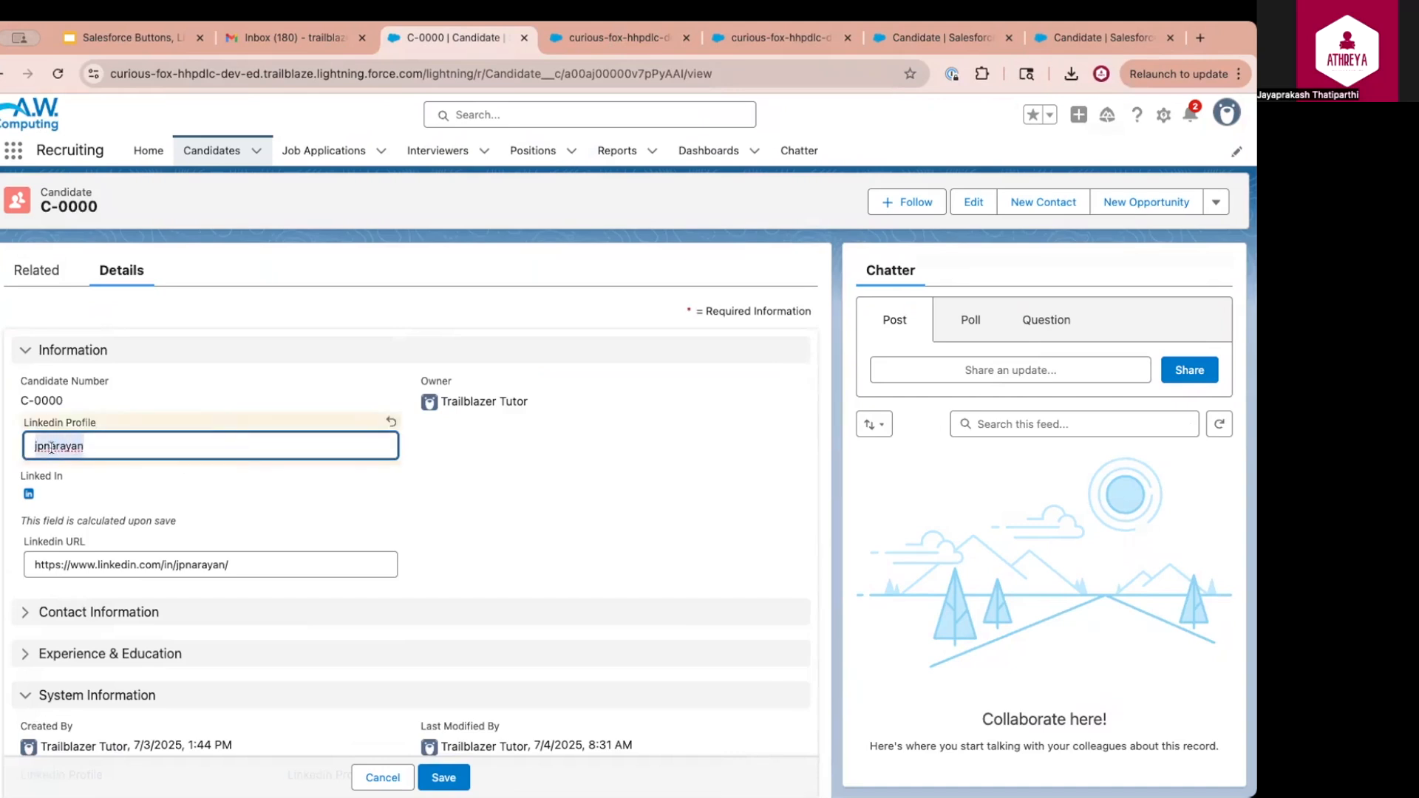
{"action": "left_click", "coordinate": [452, 776]}
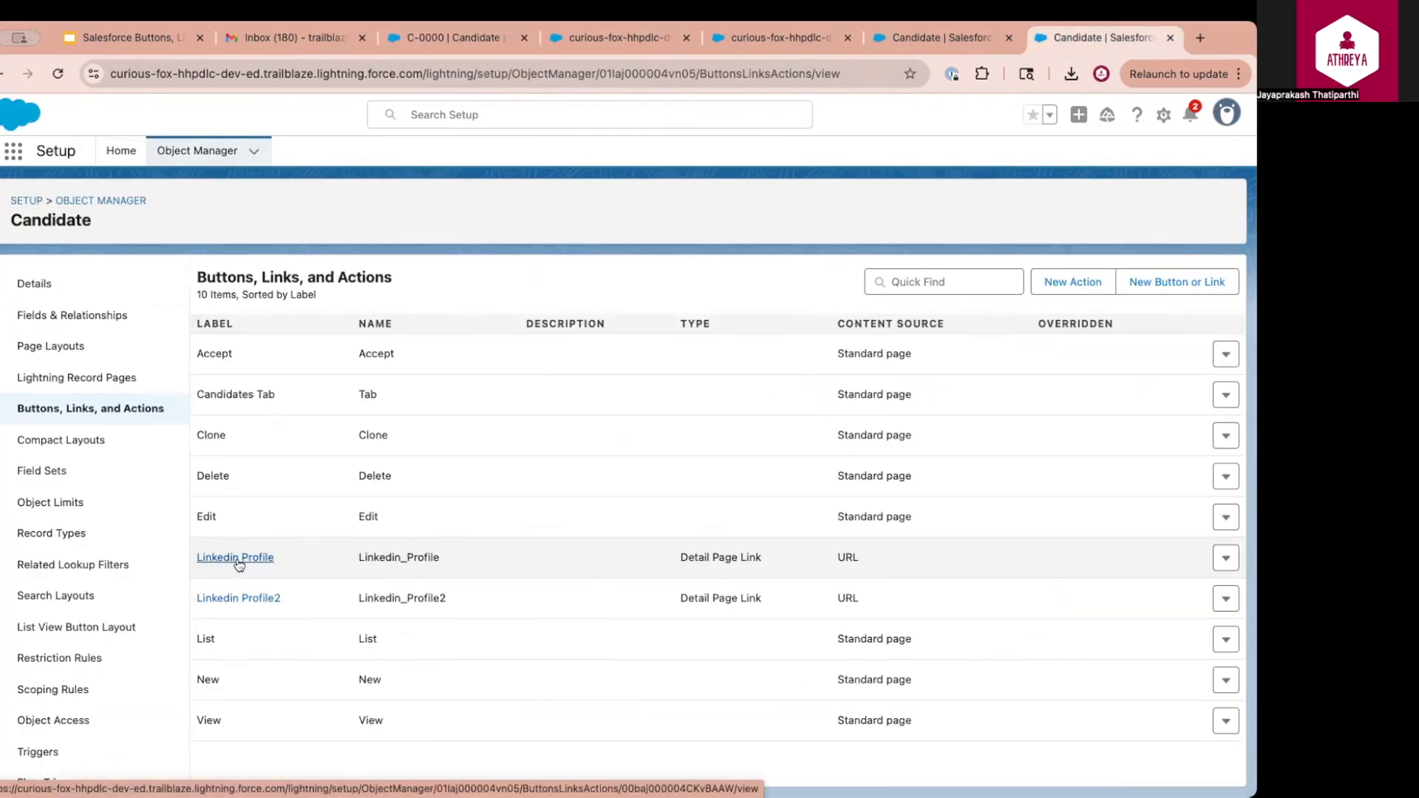
{"action": "left_click", "coordinate": [239, 560]}
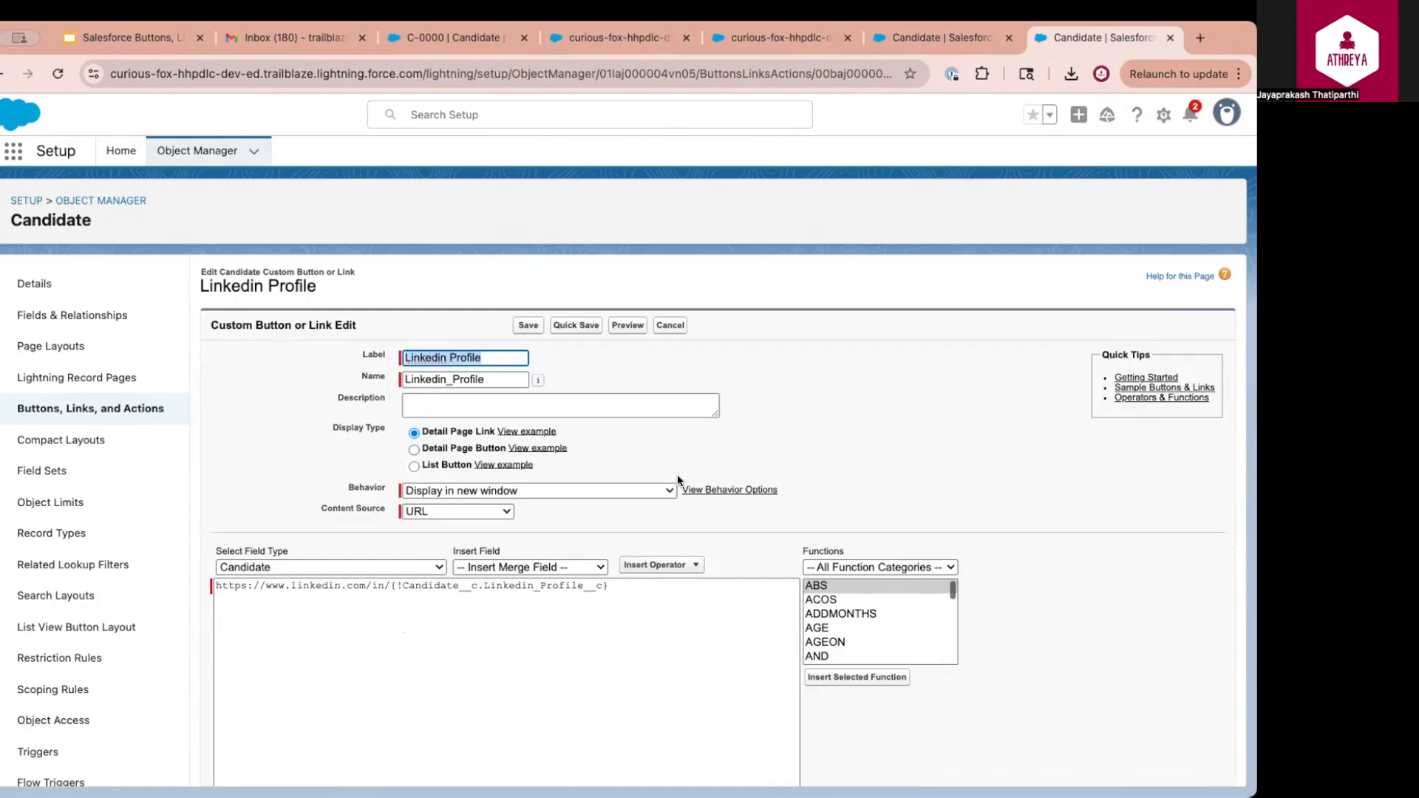
{"action": "left_click_drag", "start_coordinate": [215, 585], "coordinate": [390, 586]}
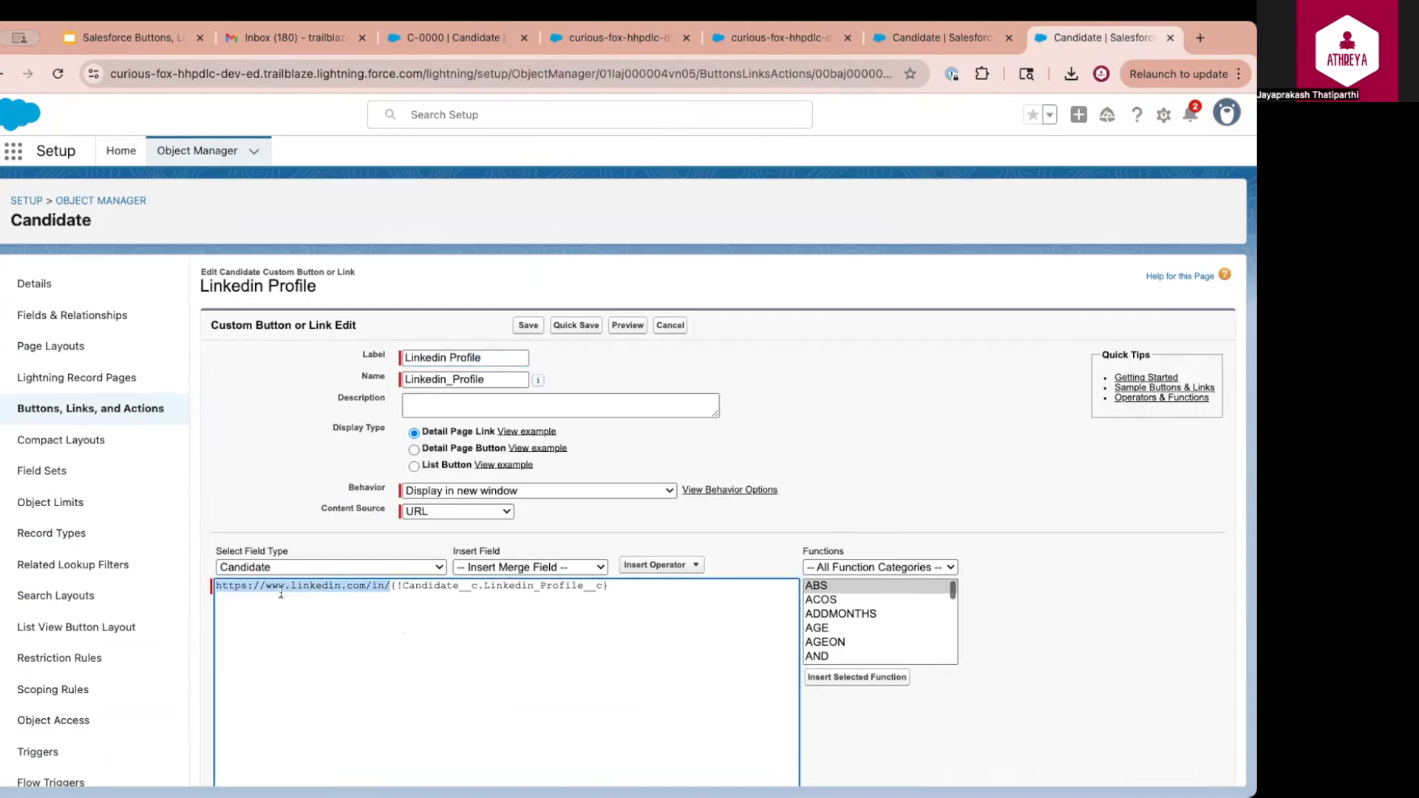
{"action": "double_click", "coordinate": [543, 591]}
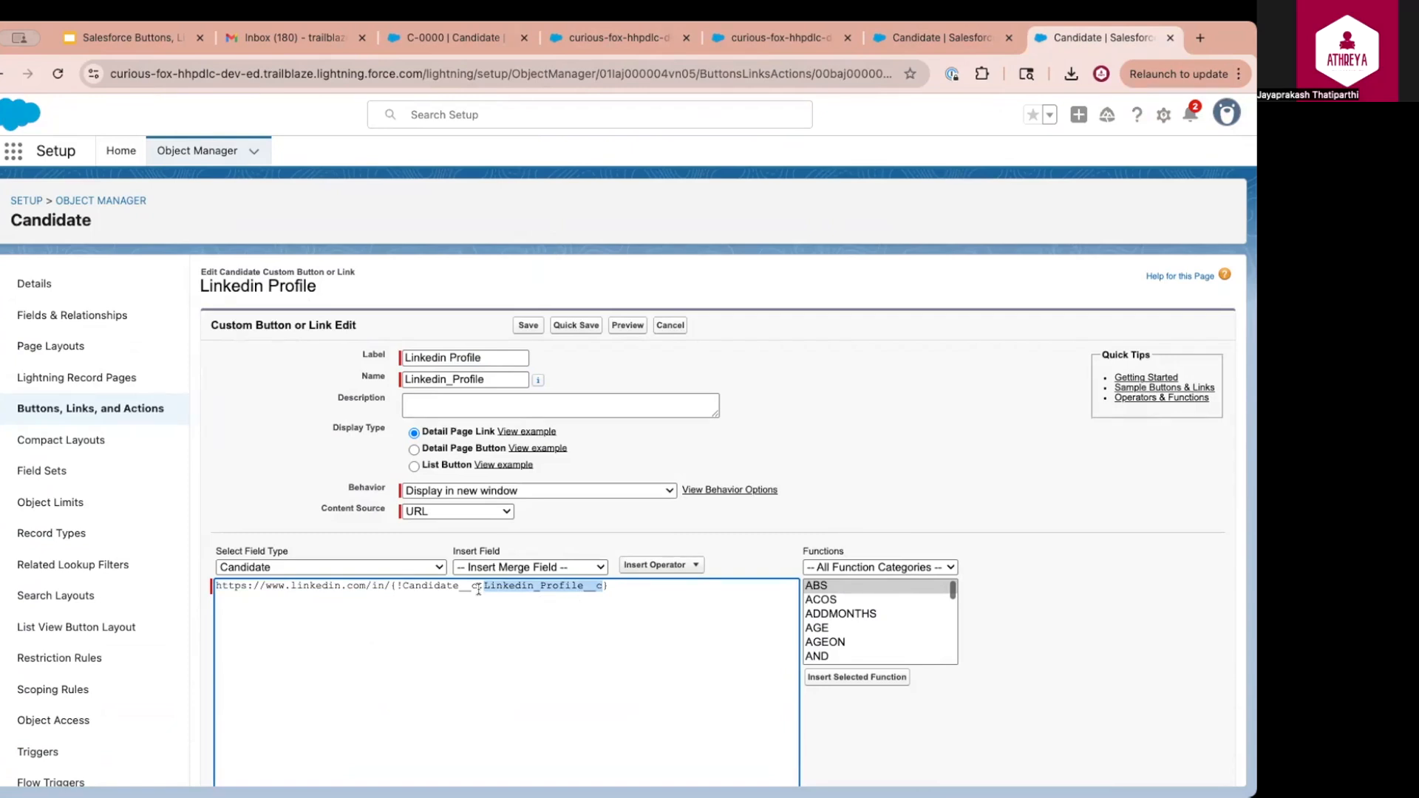
{"action": "left_click_drag", "start_coordinate": [578, 586], "coordinate": [226, 591]}
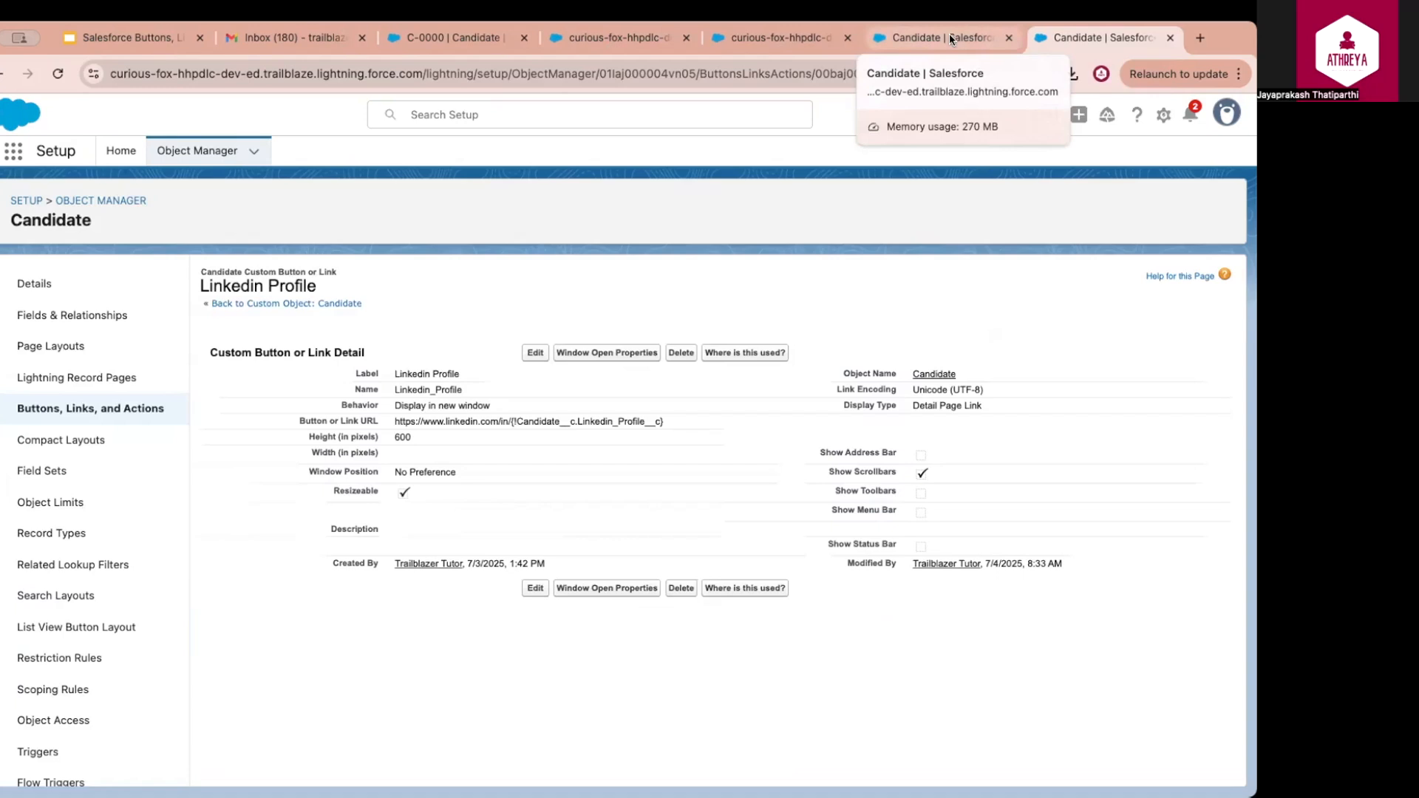
Test the Linkedin Profile link on record C-0000, continuing through the redirect to the LinkedIn profile
{"action": "left_click", "coordinate": [949, 33]}
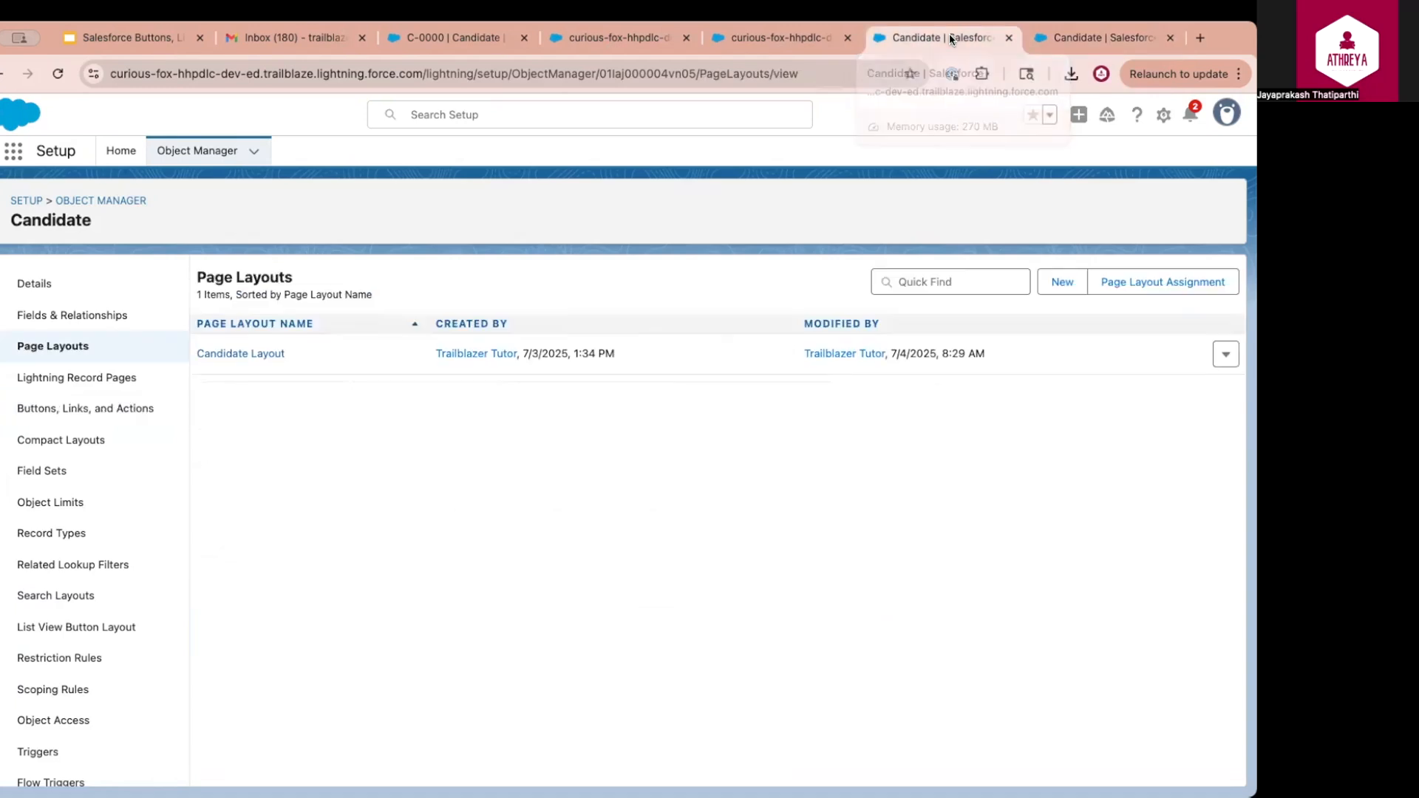
{"action": "left_click", "coordinate": [437, 33]}
{"action": "left_click", "coordinate": [69, 698]}
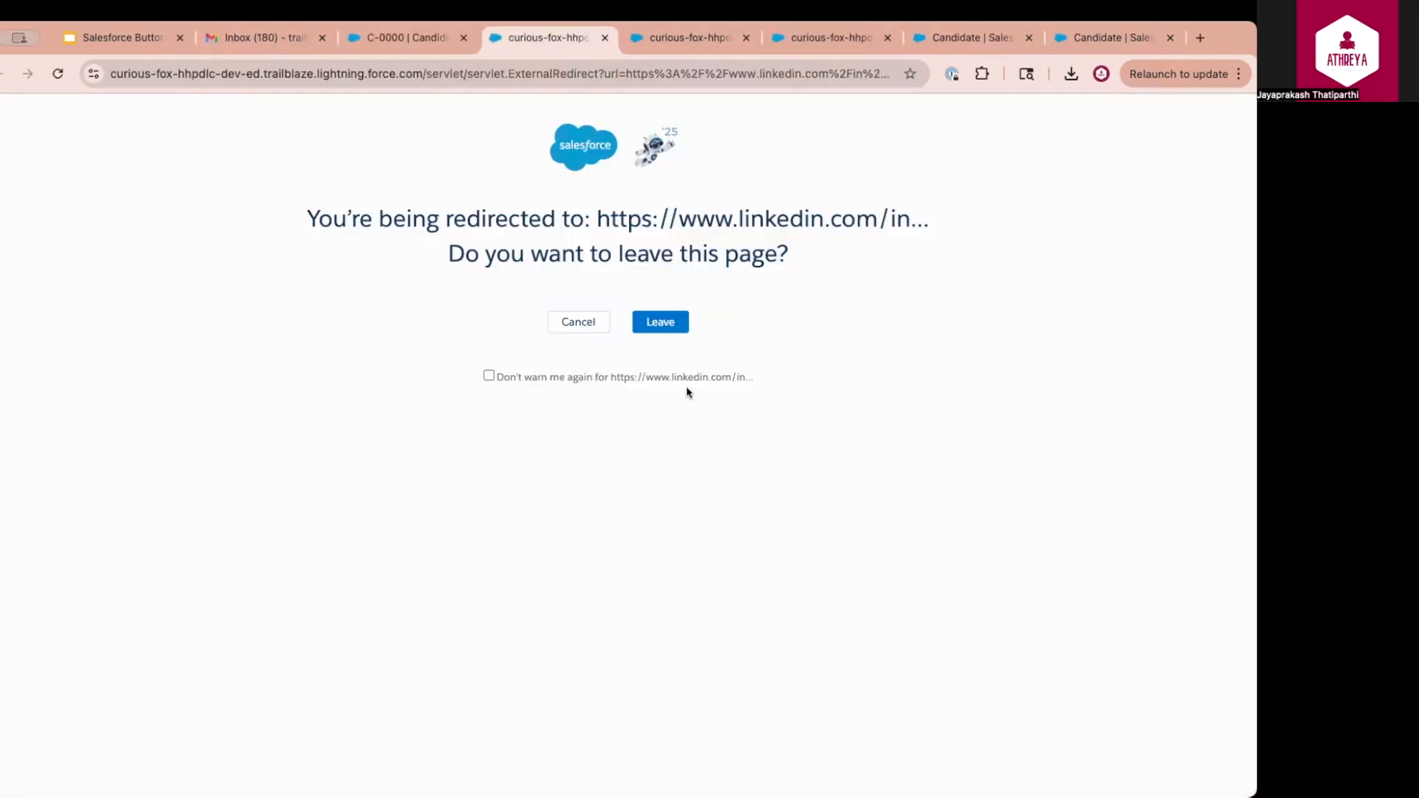
{"action": "left_click_drag", "start_coordinate": [590, 217], "coordinate": [918, 227]}
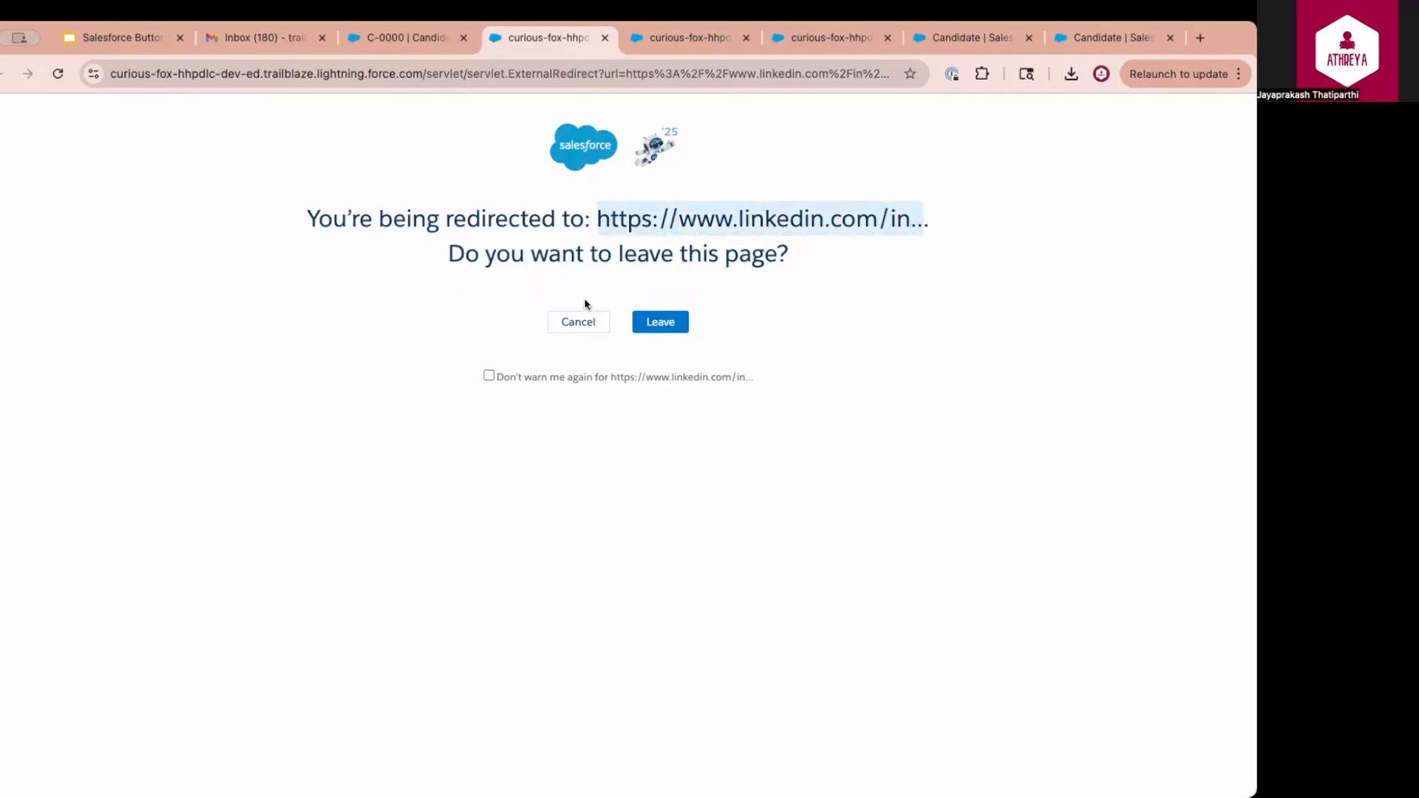
{"action": "left_click", "coordinate": [656, 323]}
{"action": "scroll", "coordinate": [635, 521], "scroll_direction": "down", "scroll_amount": 3}
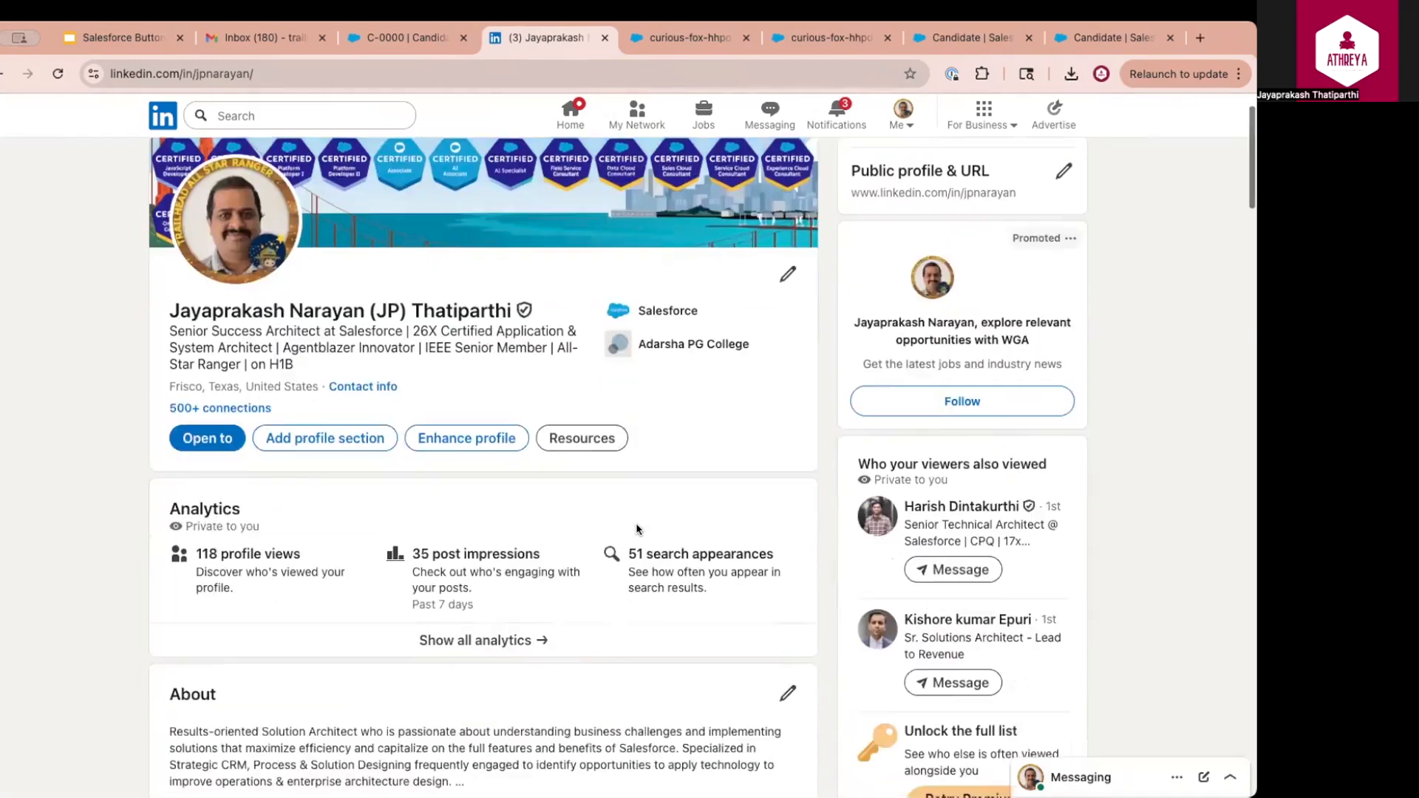
{"action": "left_click", "coordinate": [420, 36]}
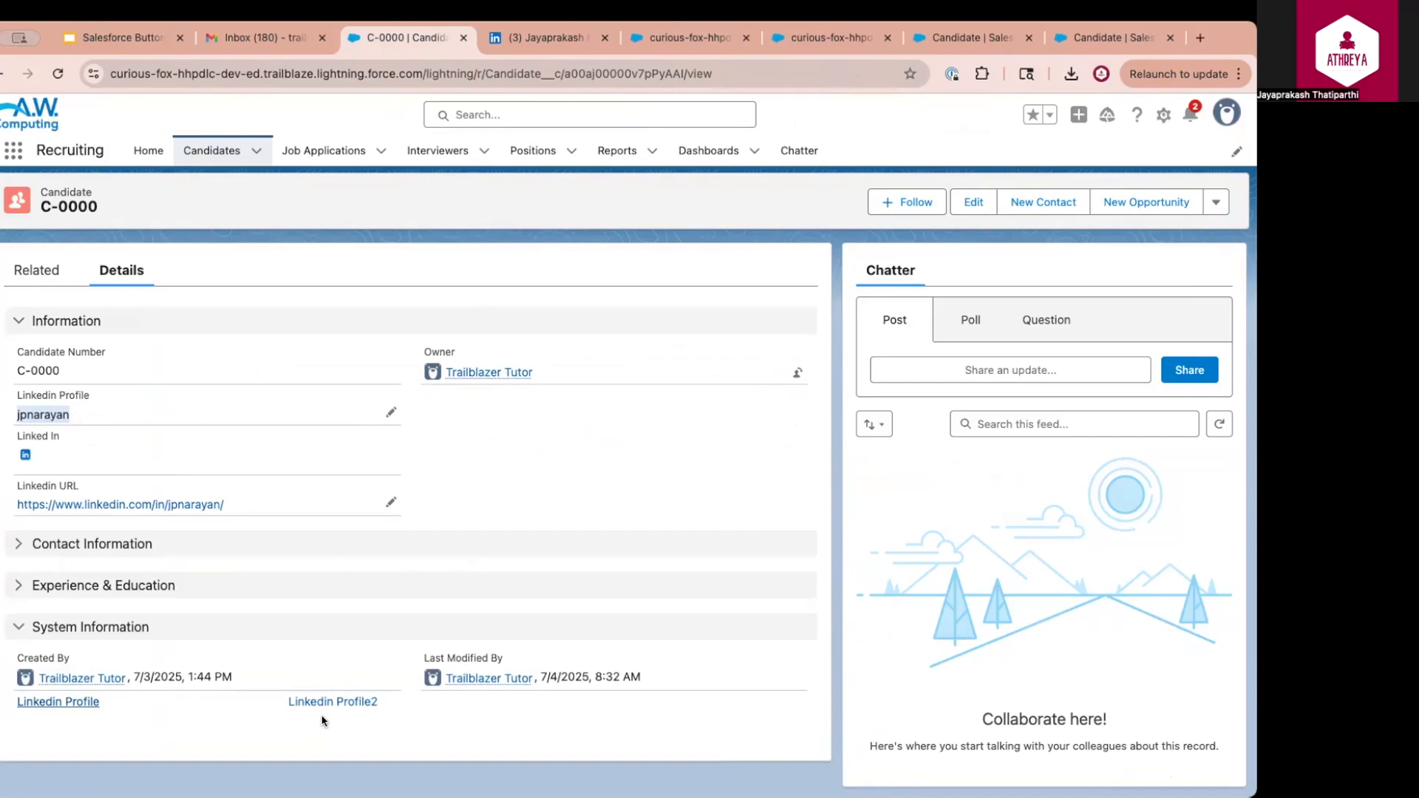
{"action": "left_click", "coordinate": [68, 704]}
{"action": "left_click", "coordinate": [665, 326]}
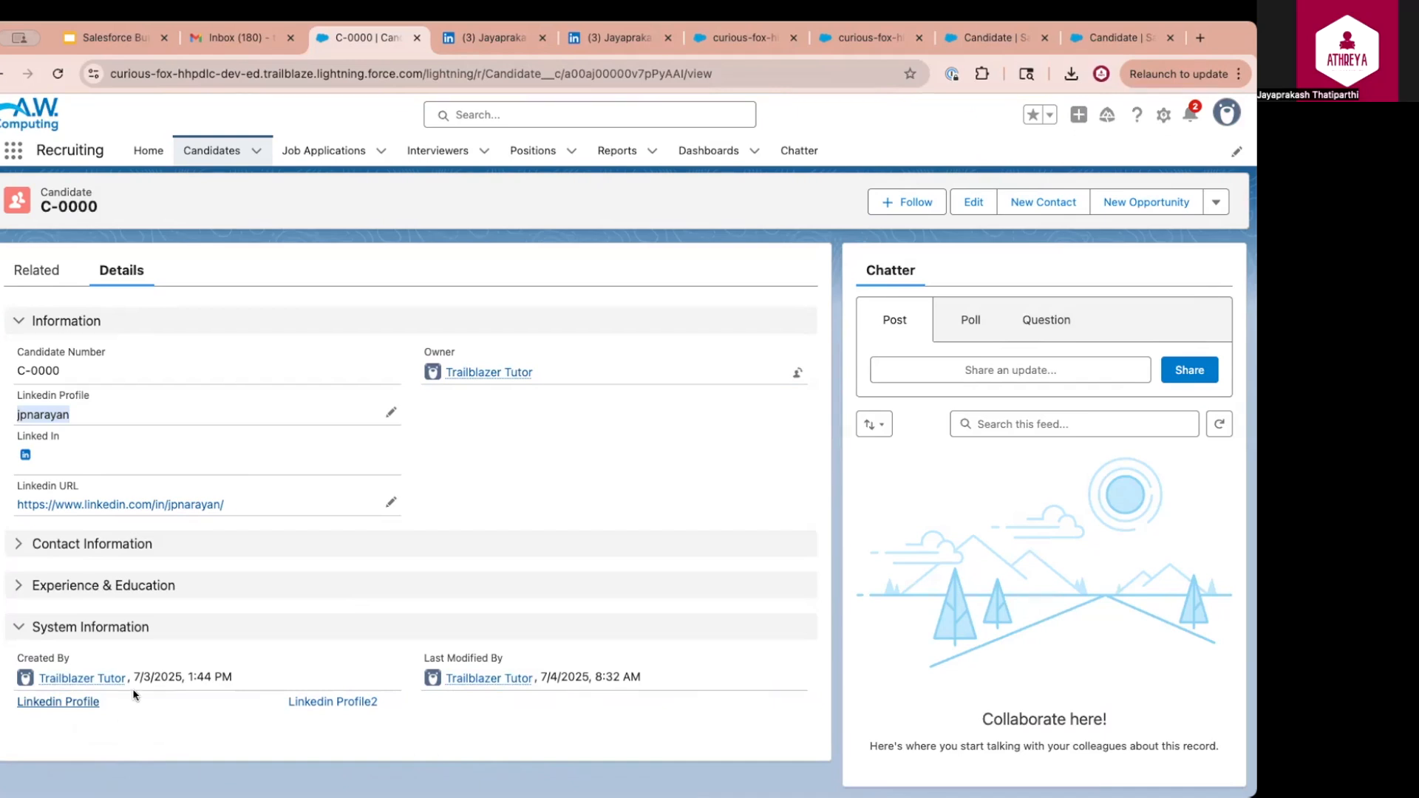
{"action": "left_click", "coordinate": [990, 37]}
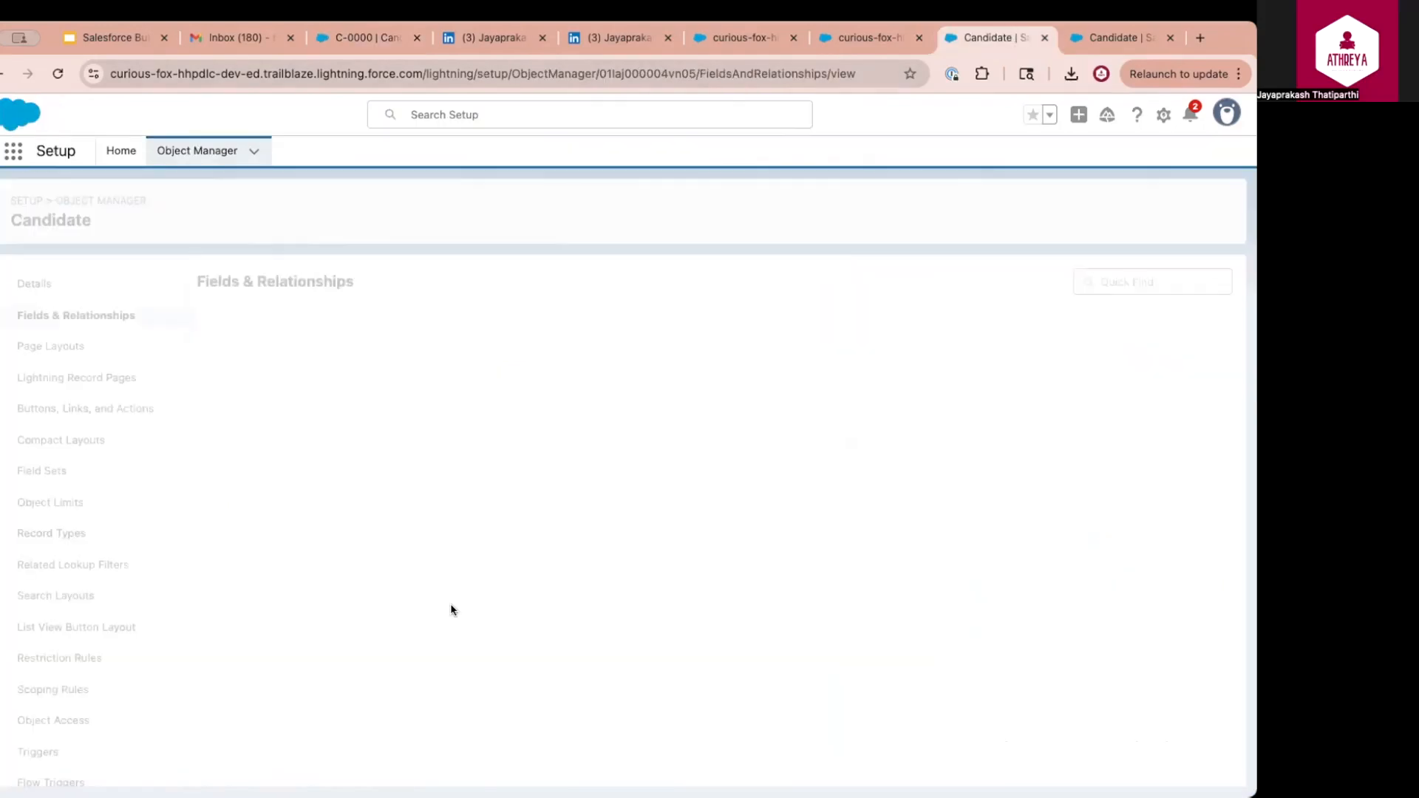
Remove the leading space from the Linked In formula's second line, then reload C-0000 to see its icon
{"action": "scroll", "coordinate": [450, 608], "scroll_direction": "down", "scroll_amount": 2}
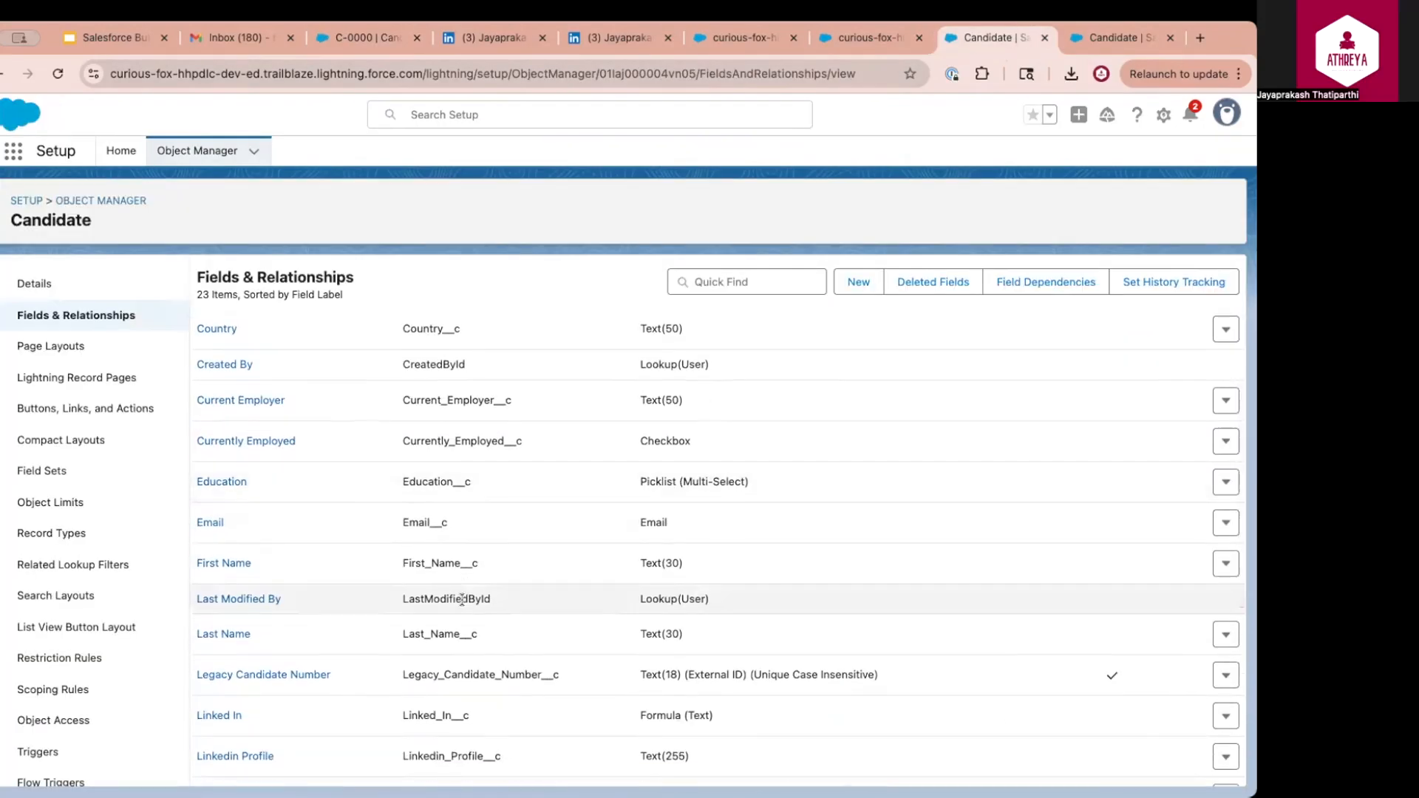
{"action": "scroll", "coordinate": [462, 598], "scroll_direction": "down", "scroll_amount": 3}
{"action": "left_click", "coordinate": [216, 554]}
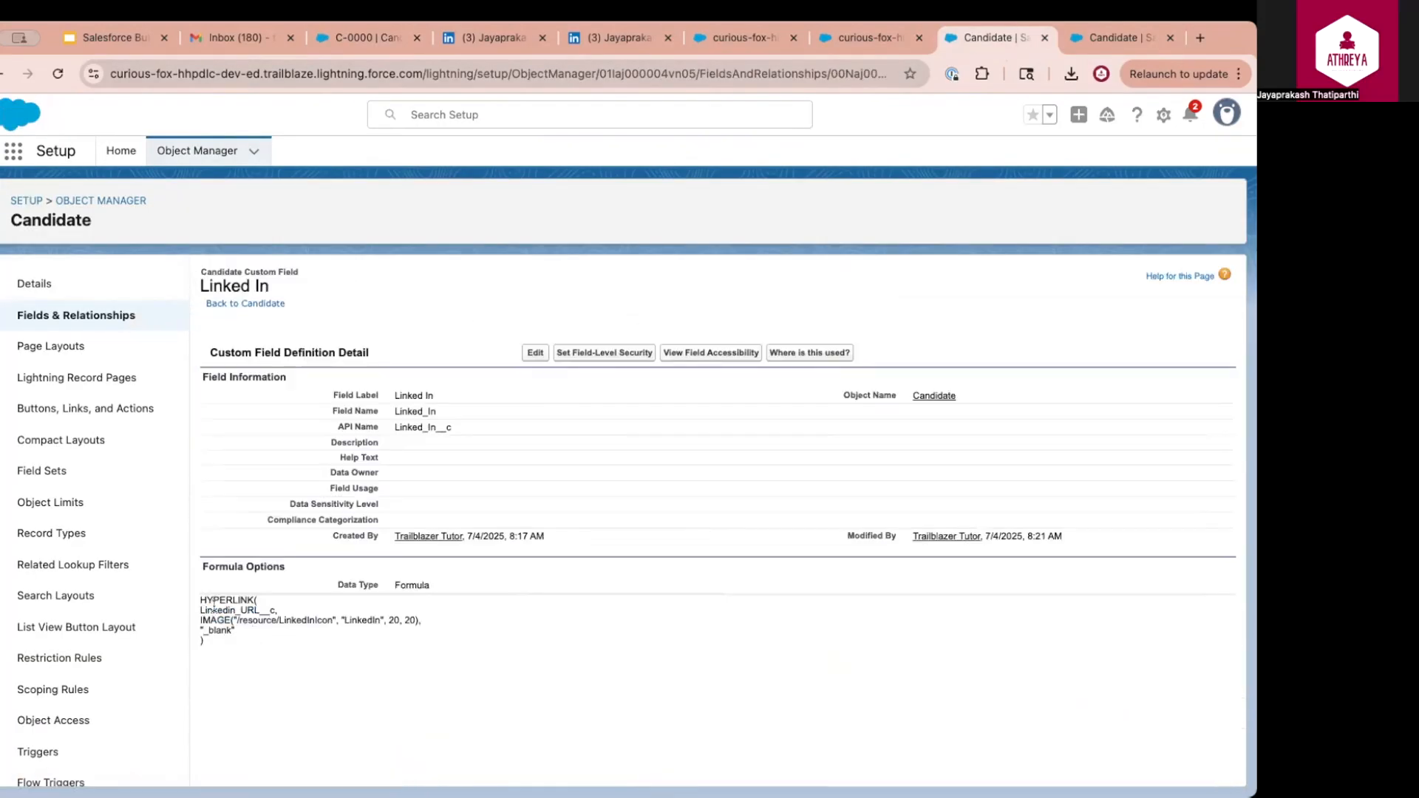
{"action": "left_click", "coordinate": [535, 353]}
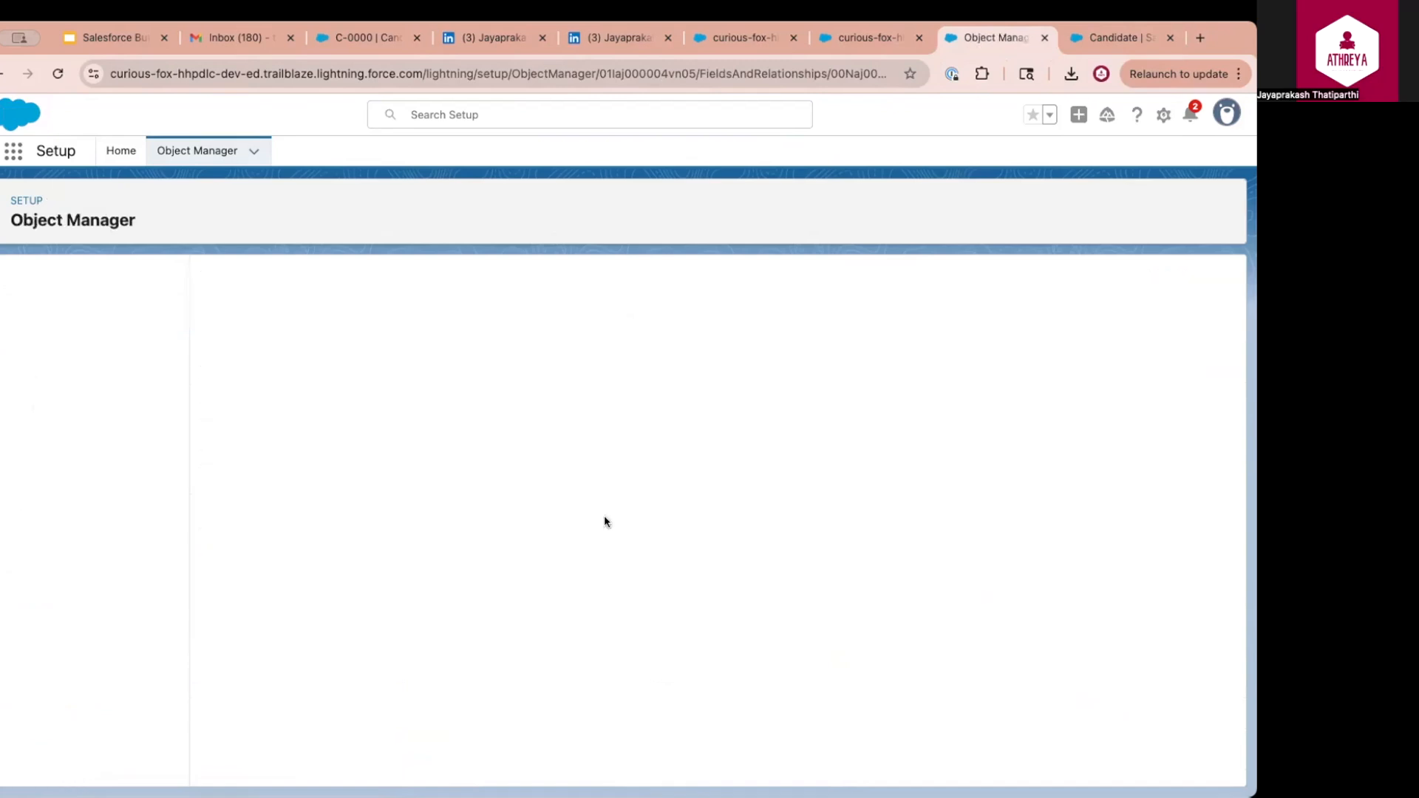
{"action": "left_click", "coordinate": [229, 458]}
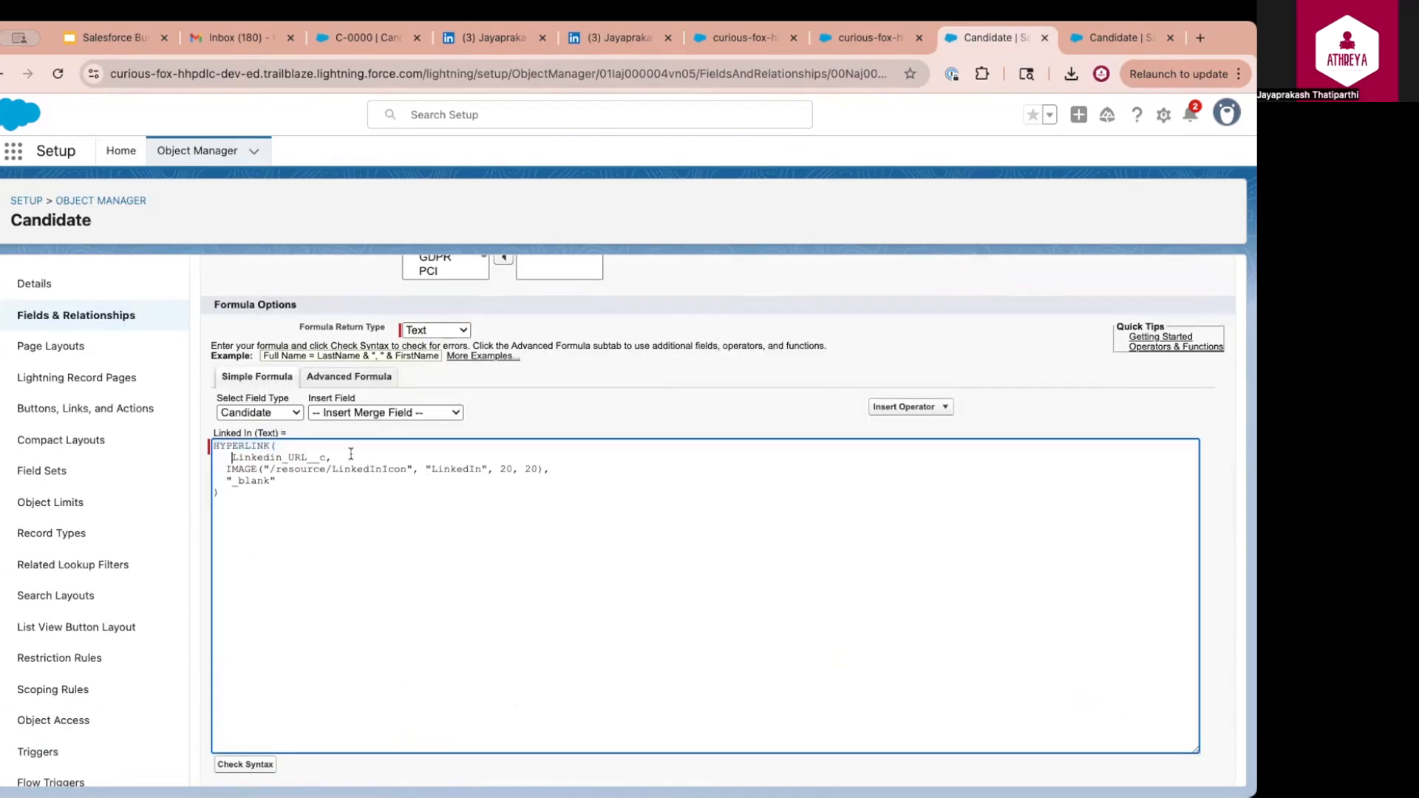
{"action": "key", "text": "BackSpace"}
{"action": "left_click_drag", "start_coordinate": [226, 469], "coordinate": [404, 465]}
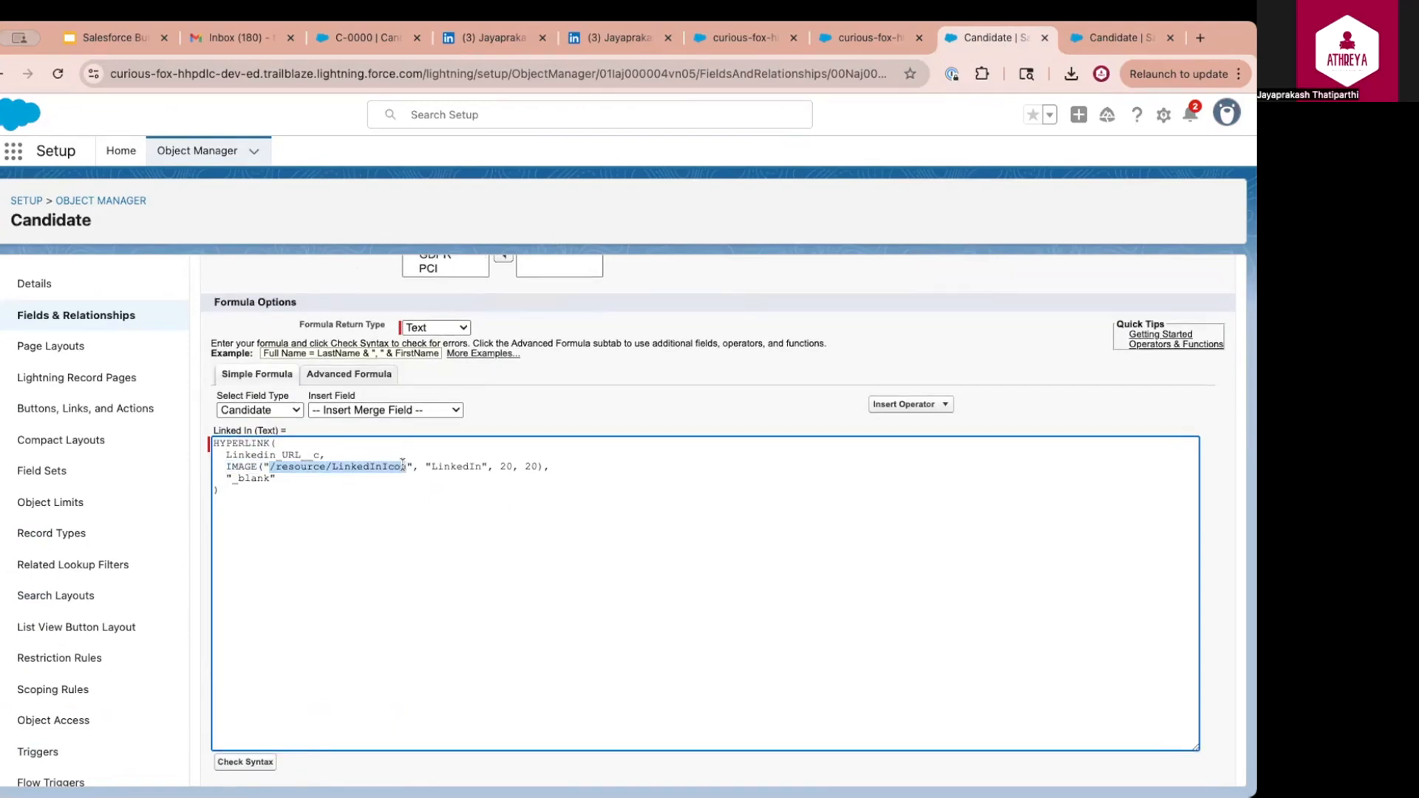
{"action": "left_click_drag", "start_coordinate": [232, 478], "coordinate": [270, 478]}
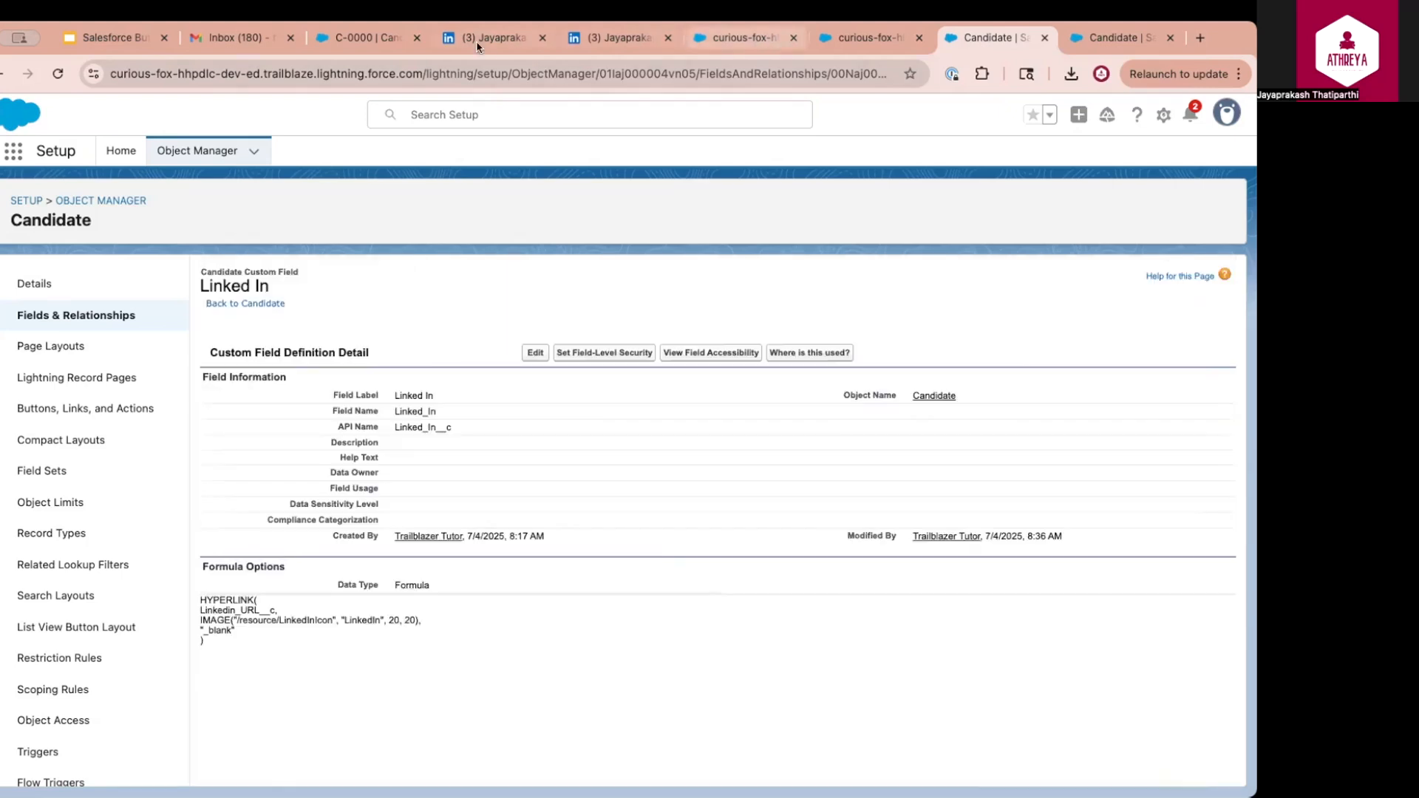
{"action": "left_click", "coordinate": [362, 37]}
{"action": "left_click", "coordinate": [54, 74]}
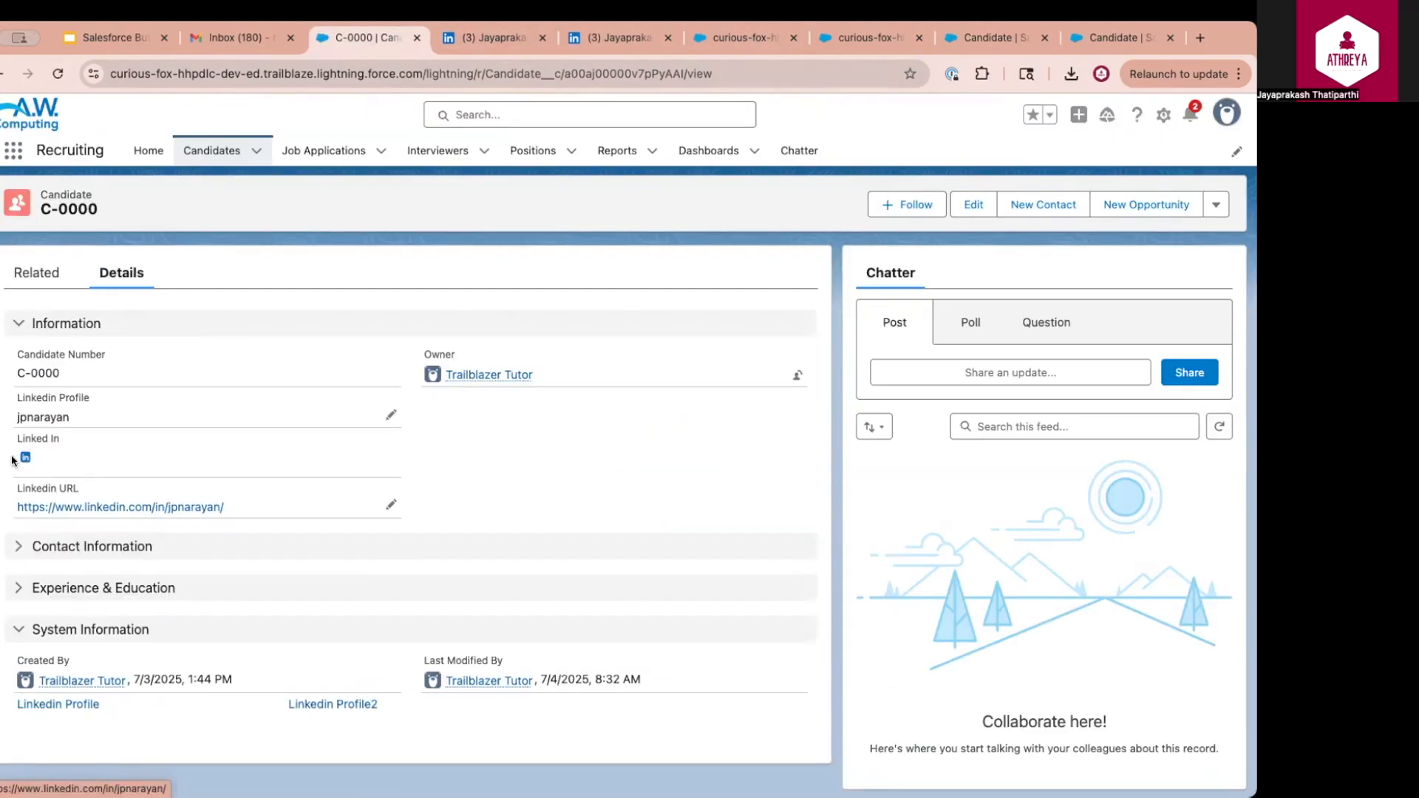
Open the candidate's LinkedIn profile from the Linked In icon on record C-0000
{"action": "left_click_drag", "start_coordinate": [16, 486], "coordinate": [232, 504]}
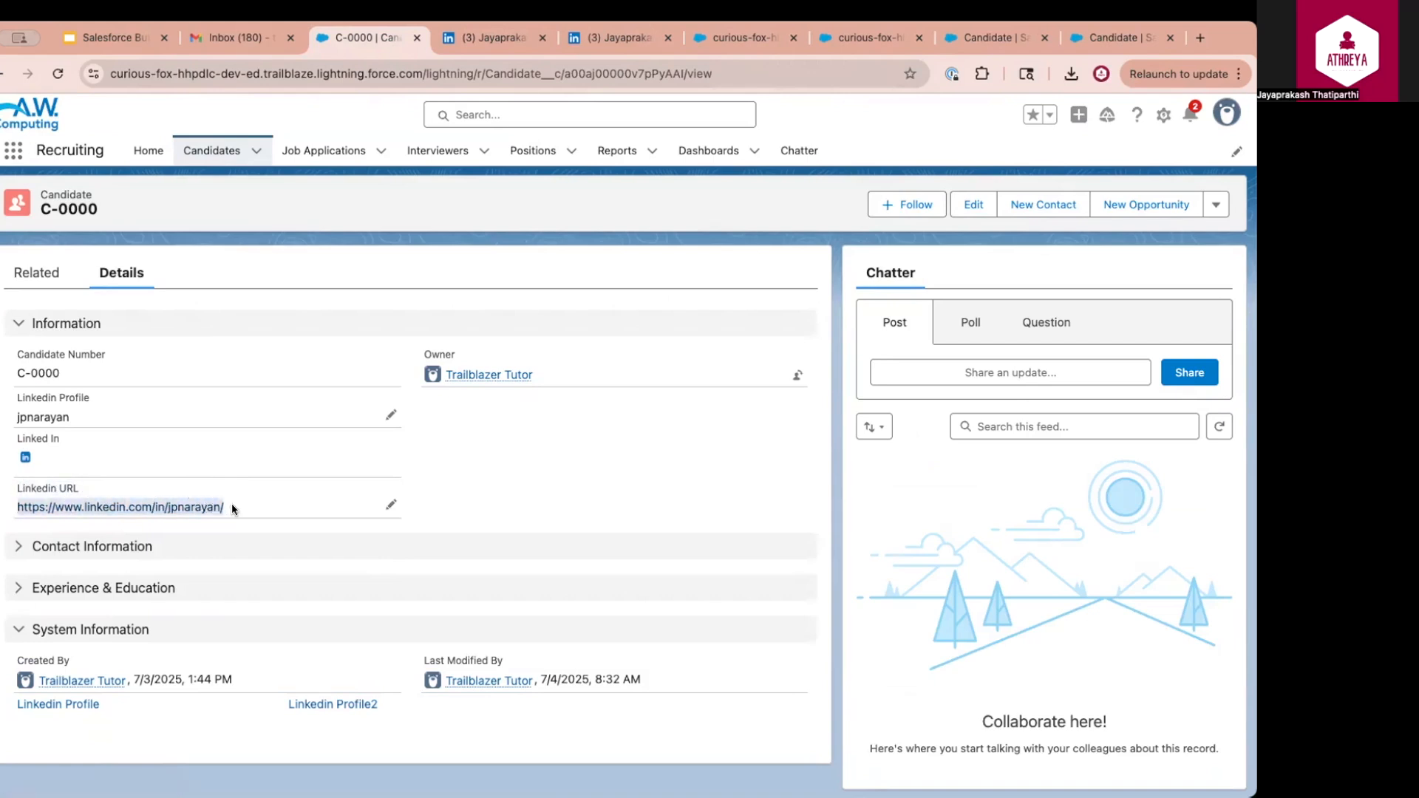
{"action": "left_click", "coordinate": [25, 457]}
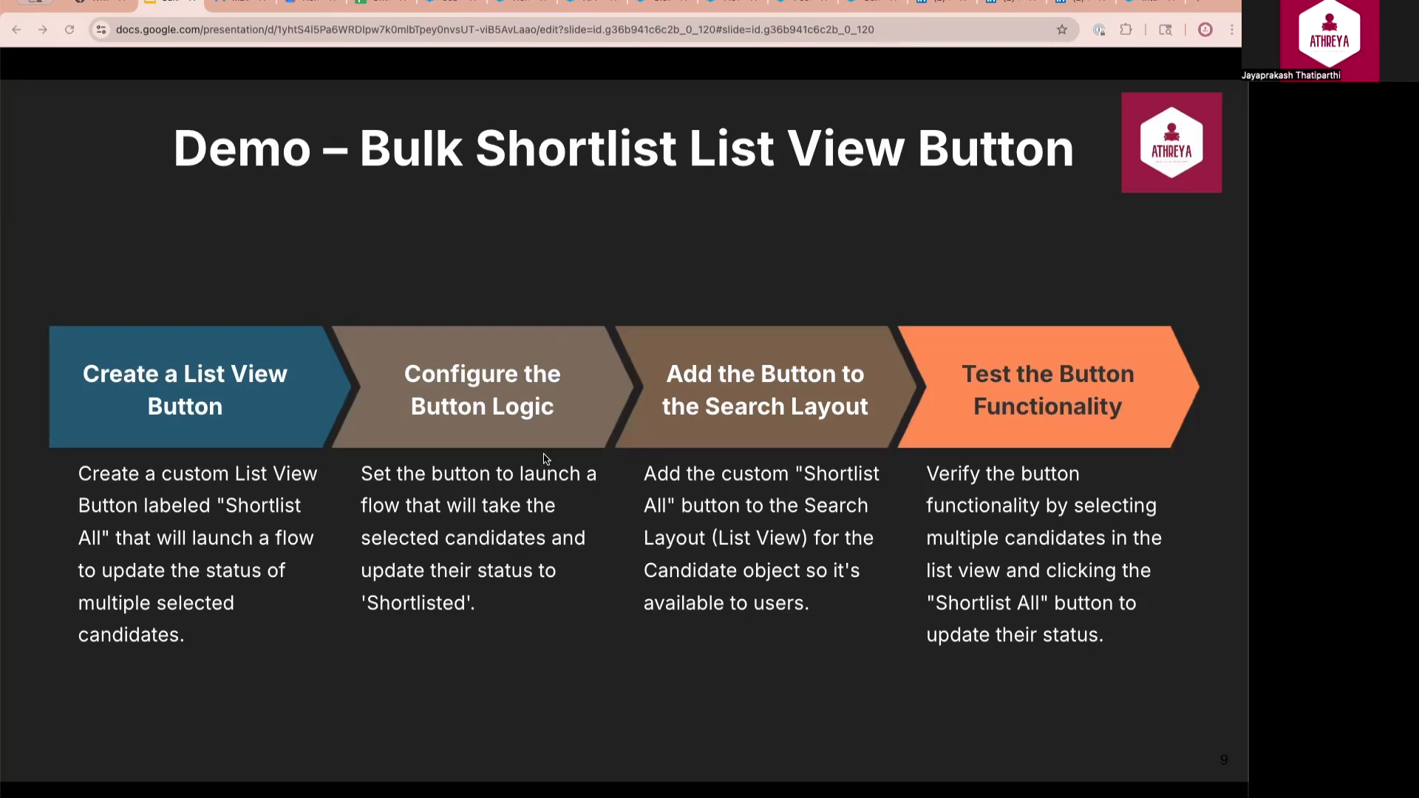
{"action": "left_click", "coordinate": [452, 6]}
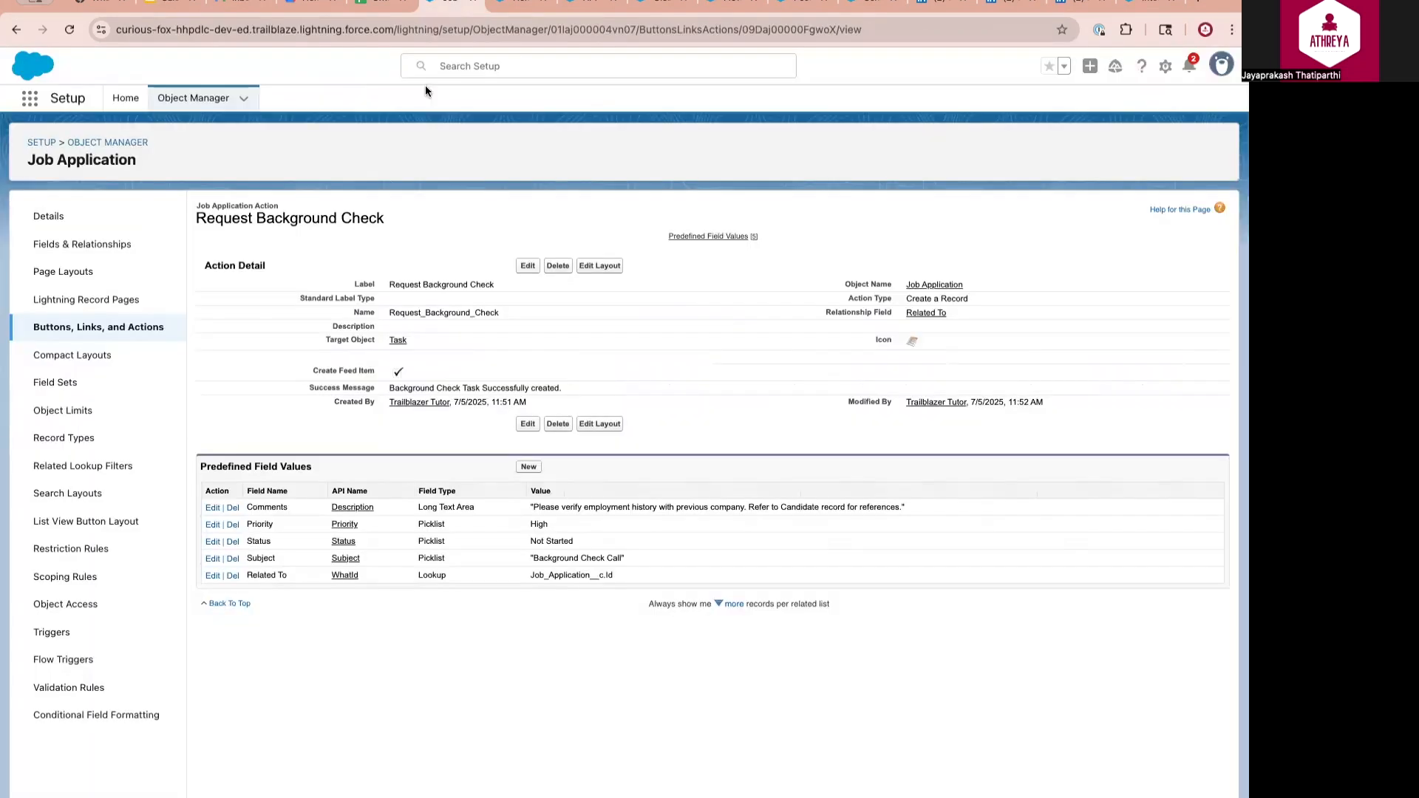
Find the Job Application object in Object Manager using Quick Find 'Job Appl' and open it
{"action": "left_click", "coordinate": [214, 98]}
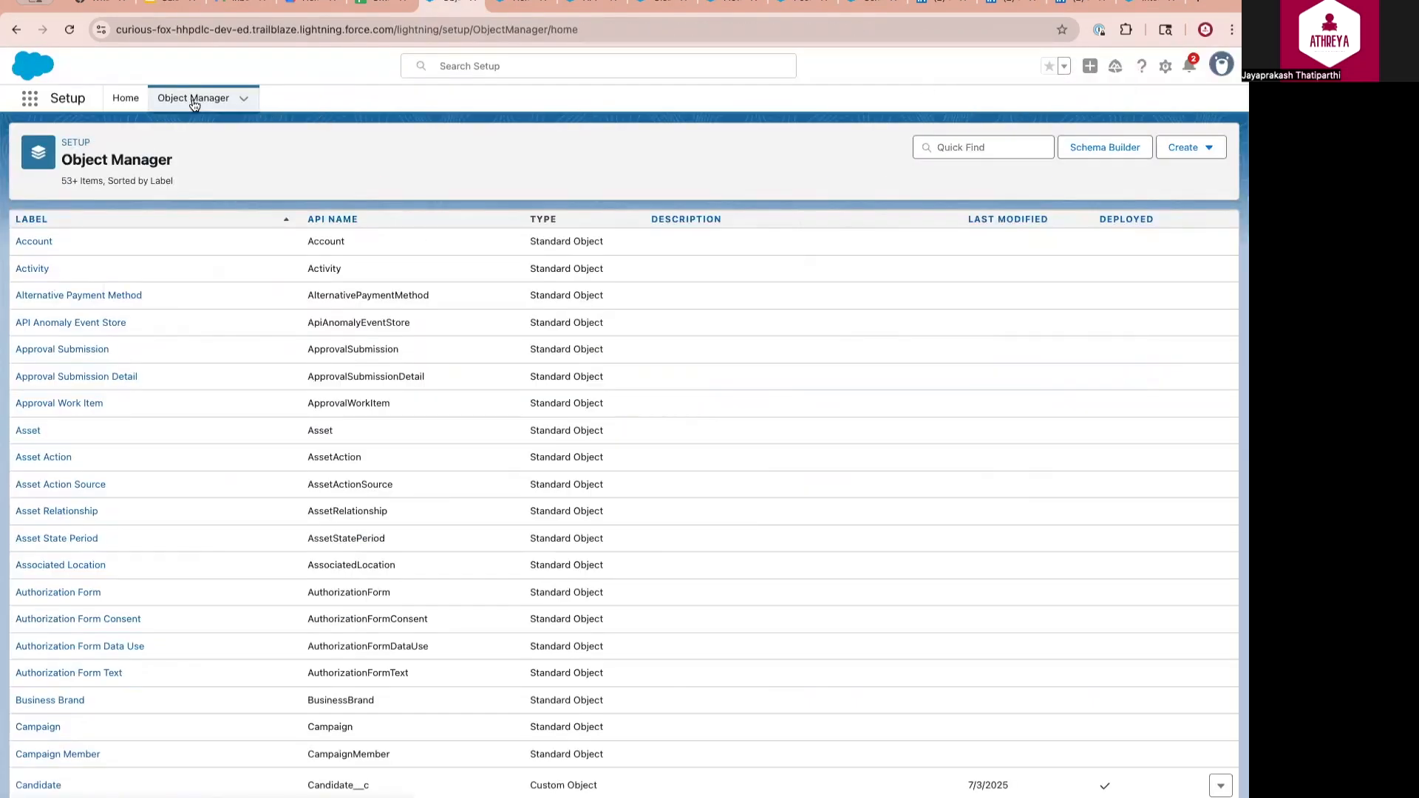
{"action": "left_click", "coordinate": [990, 148]}
{"action": "type", "text": "Job Appl"}
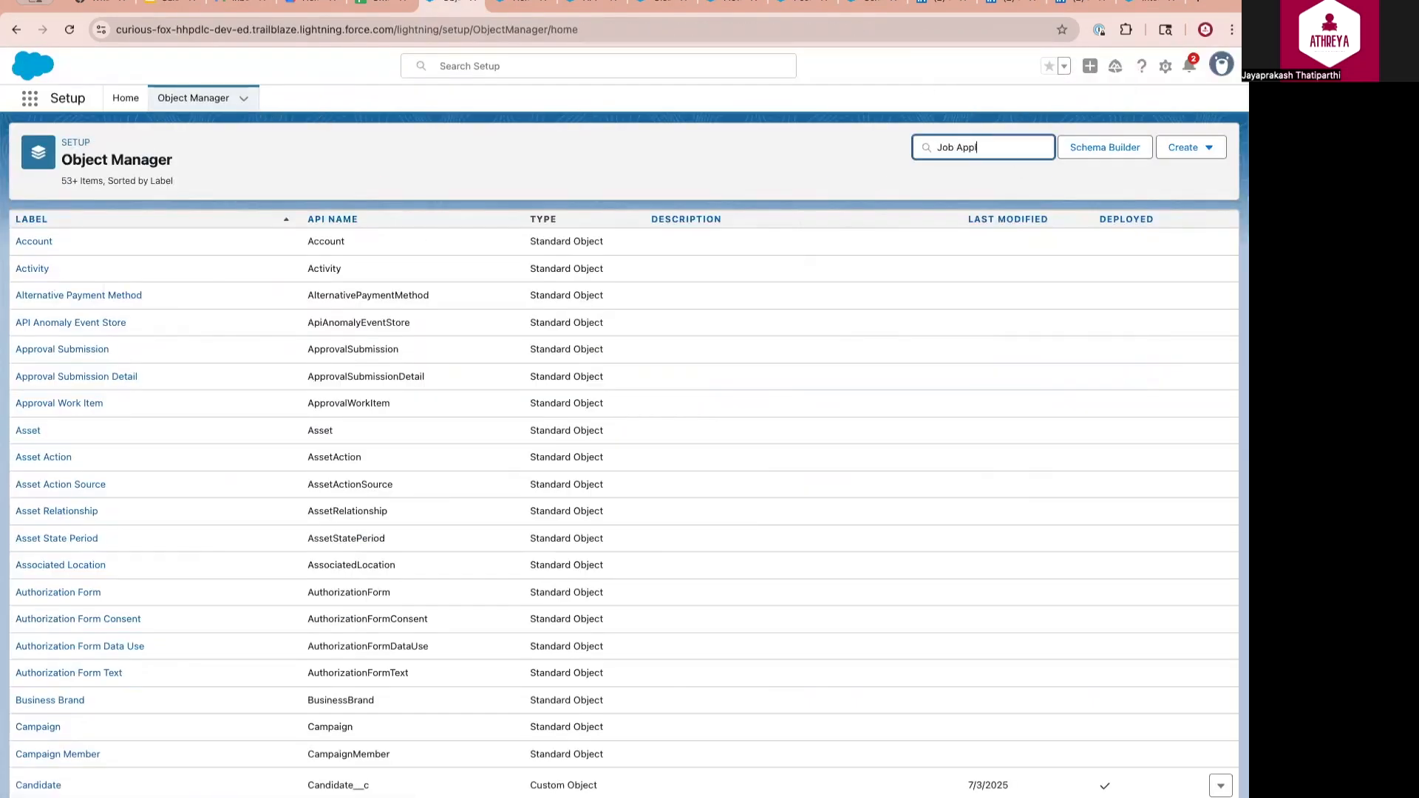
{"action": "left_click", "coordinate": [92, 327]}
Review the Bulk Shortlist list button, keeping Visualforce Page as its content source
{"action": "left_click", "coordinate": [92, 327]}
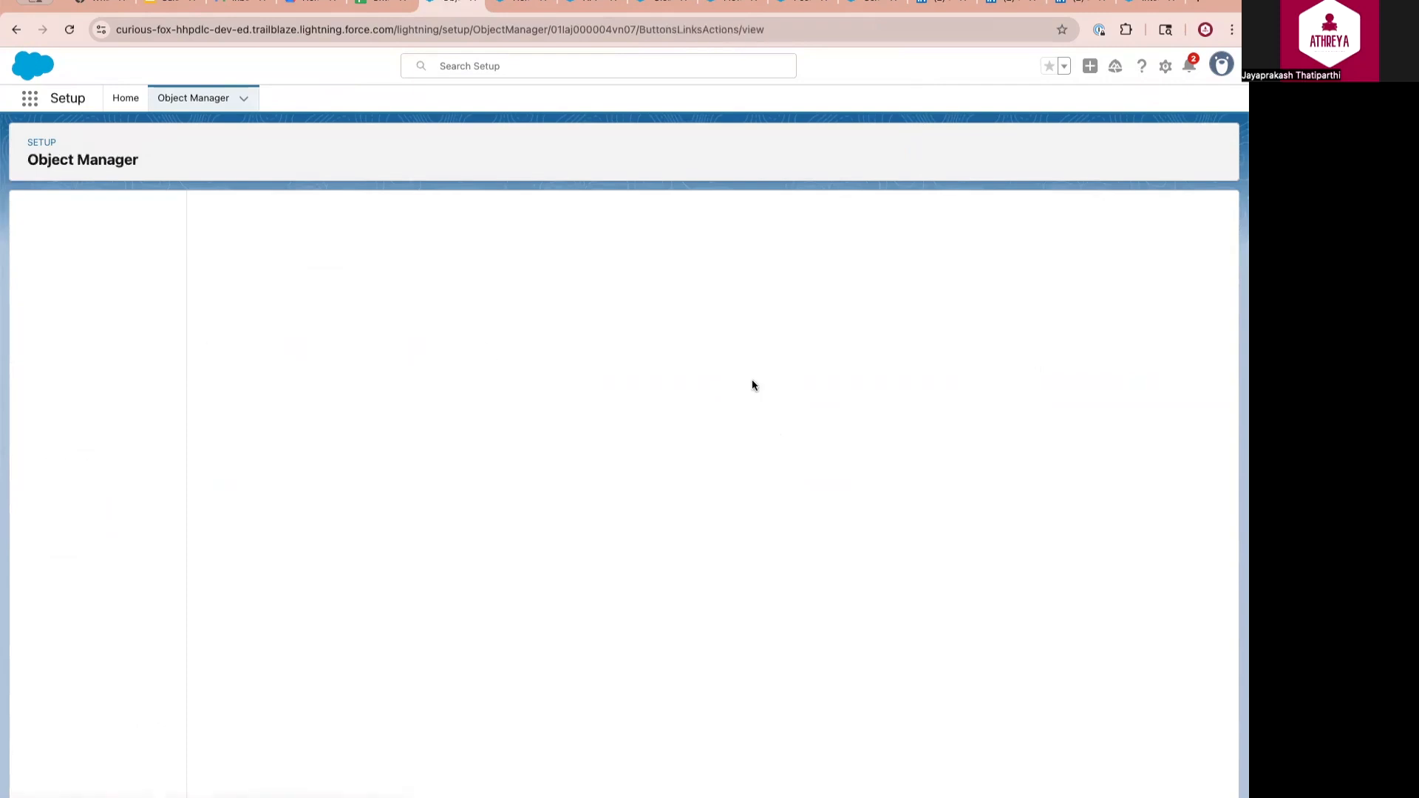
{"action": "left_click", "coordinate": [1162, 223]}
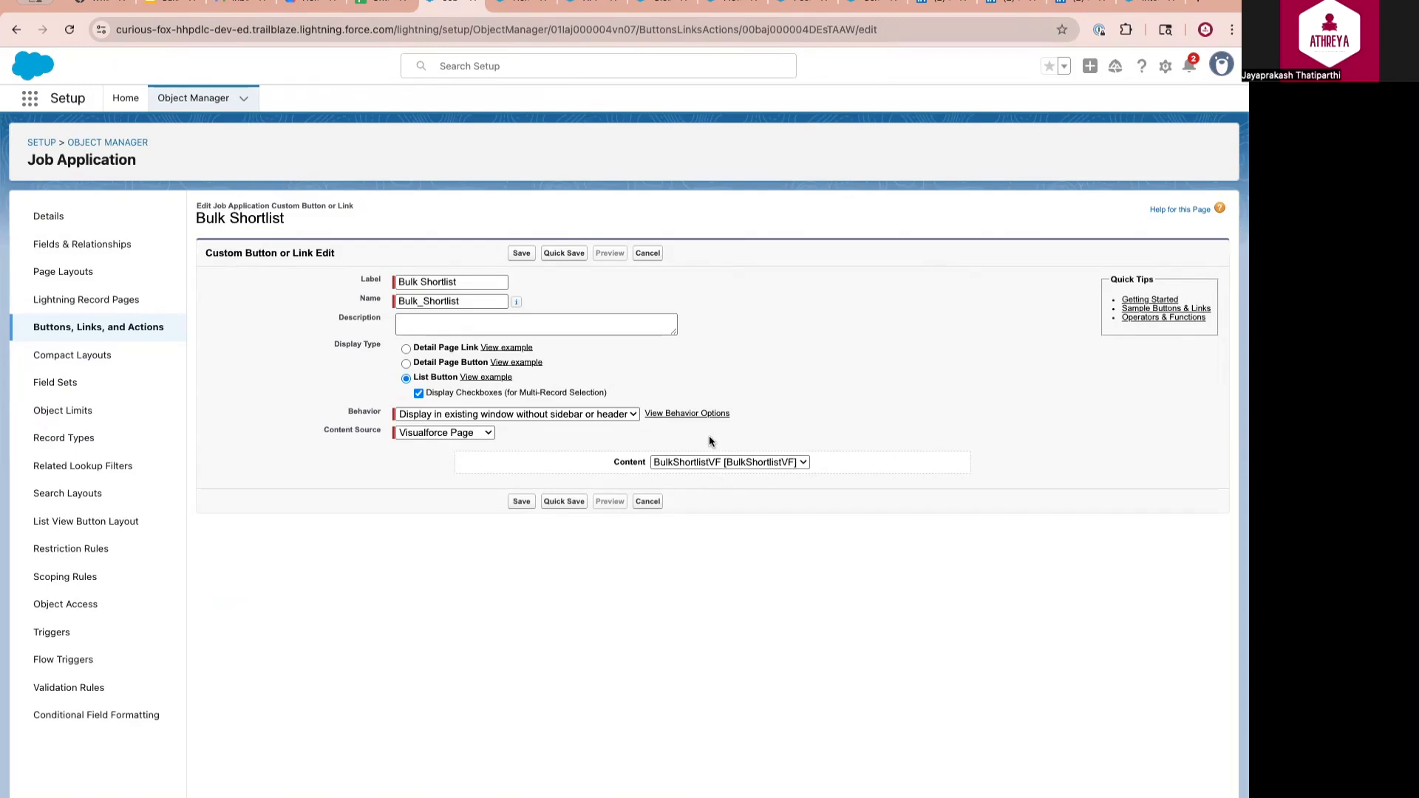
{"action": "left_click", "coordinate": [485, 433]}
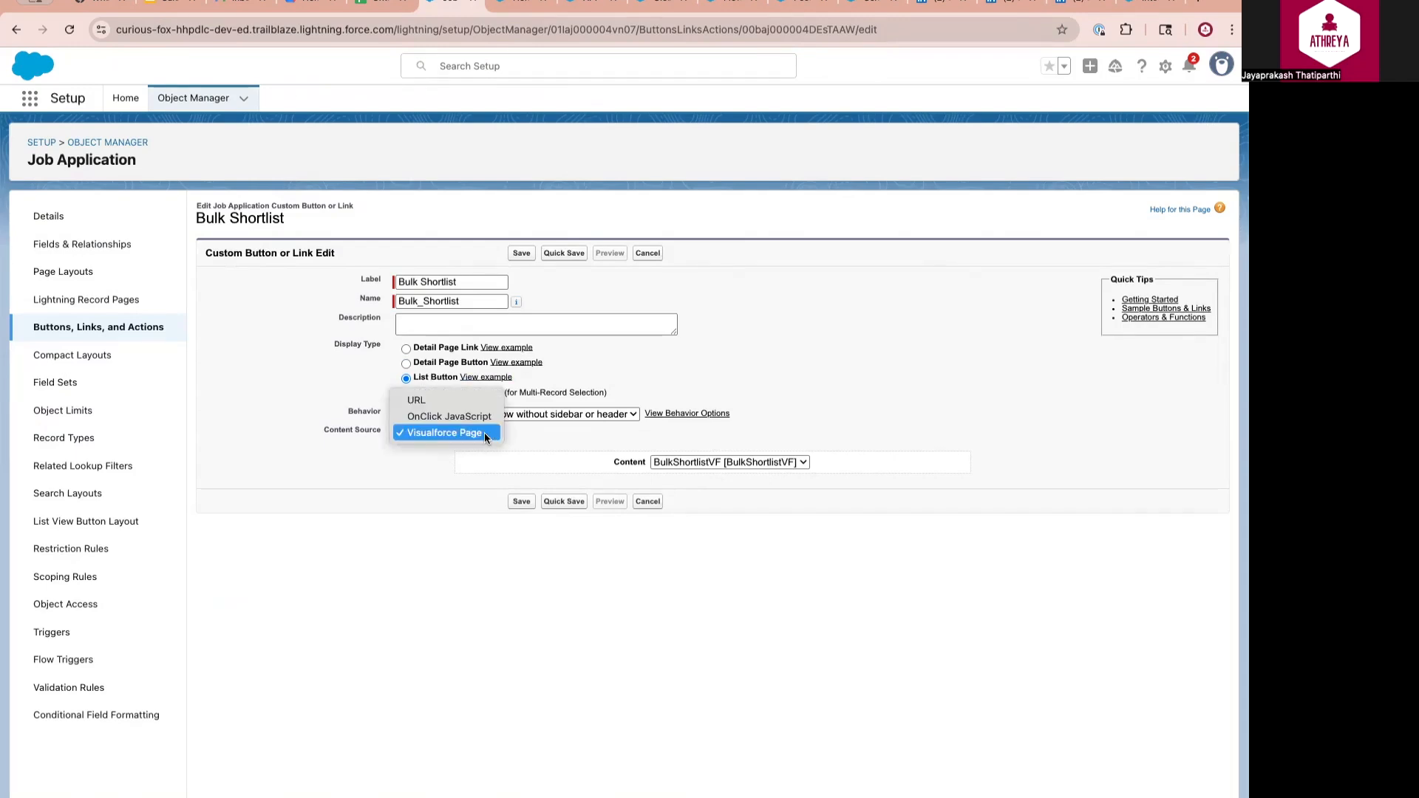
{"action": "left_click", "coordinate": [437, 433]}
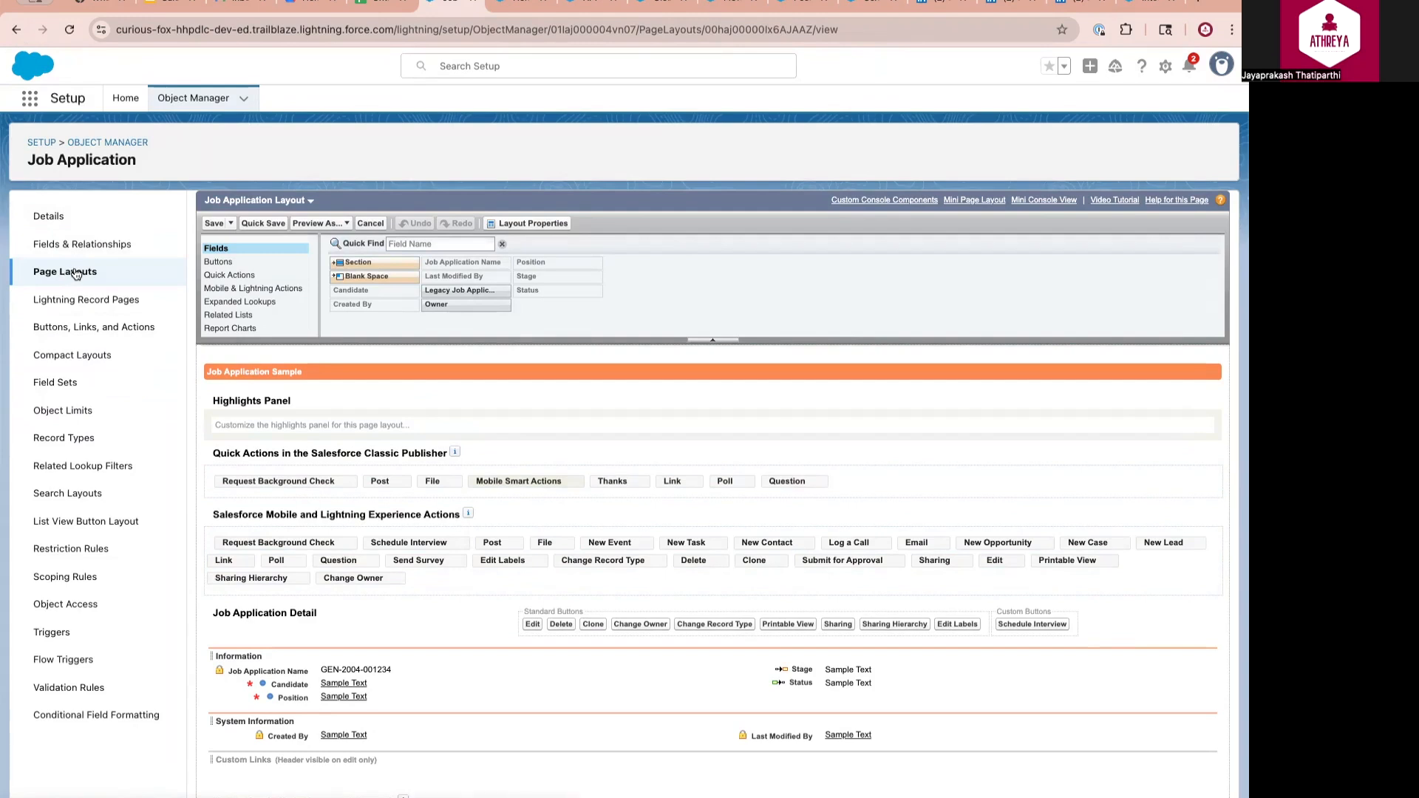
Save the Job Application list view button layout with Bulk Shortlist included
{"action": "left_click", "coordinate": [86, 523]}
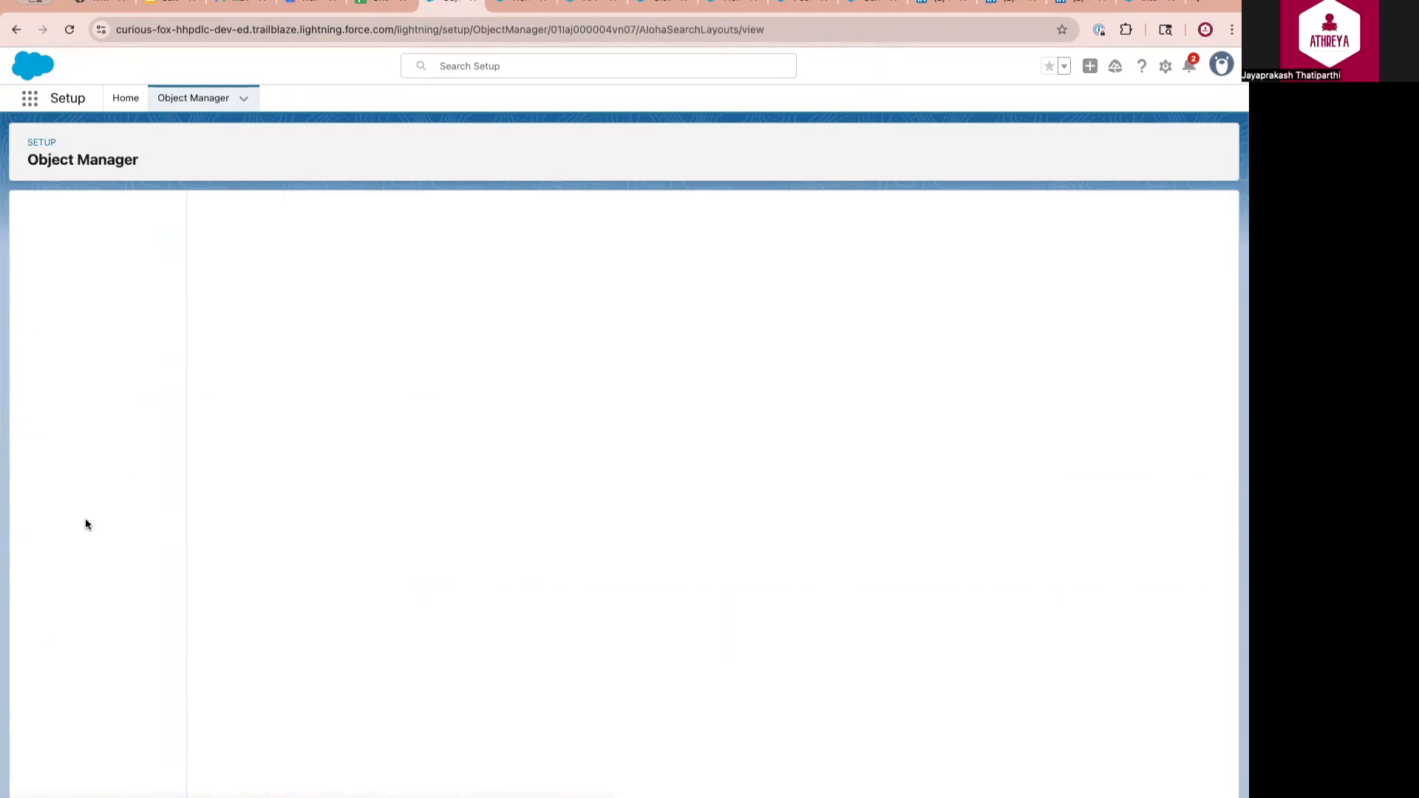
{"action": "left_click", "coordinate": [1219, 282]}
{"action": "left_click", "coordinate": [1196, 312]}
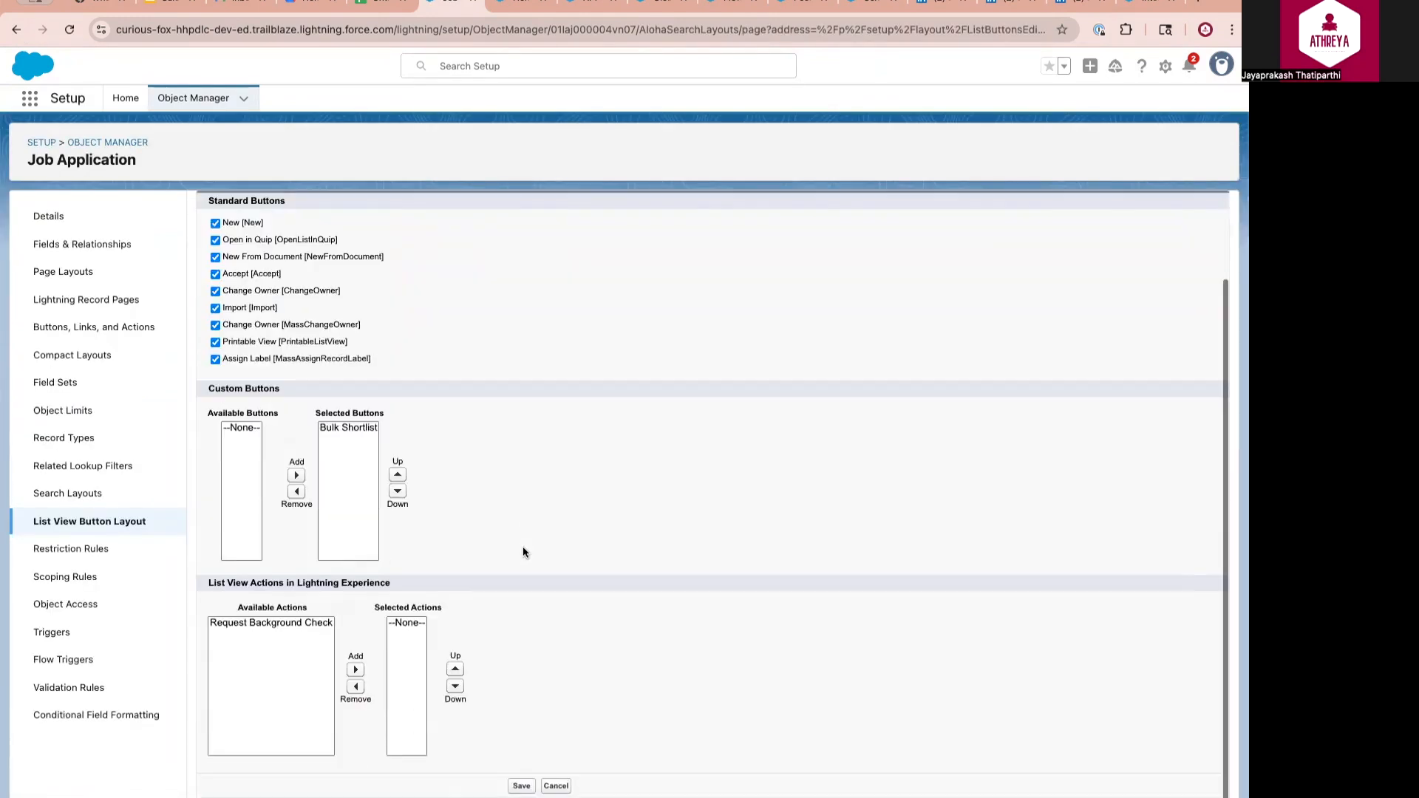
{"action": "left_click_drag", "start_coordinate": [209, 388], "coordinate": [276, 388]}
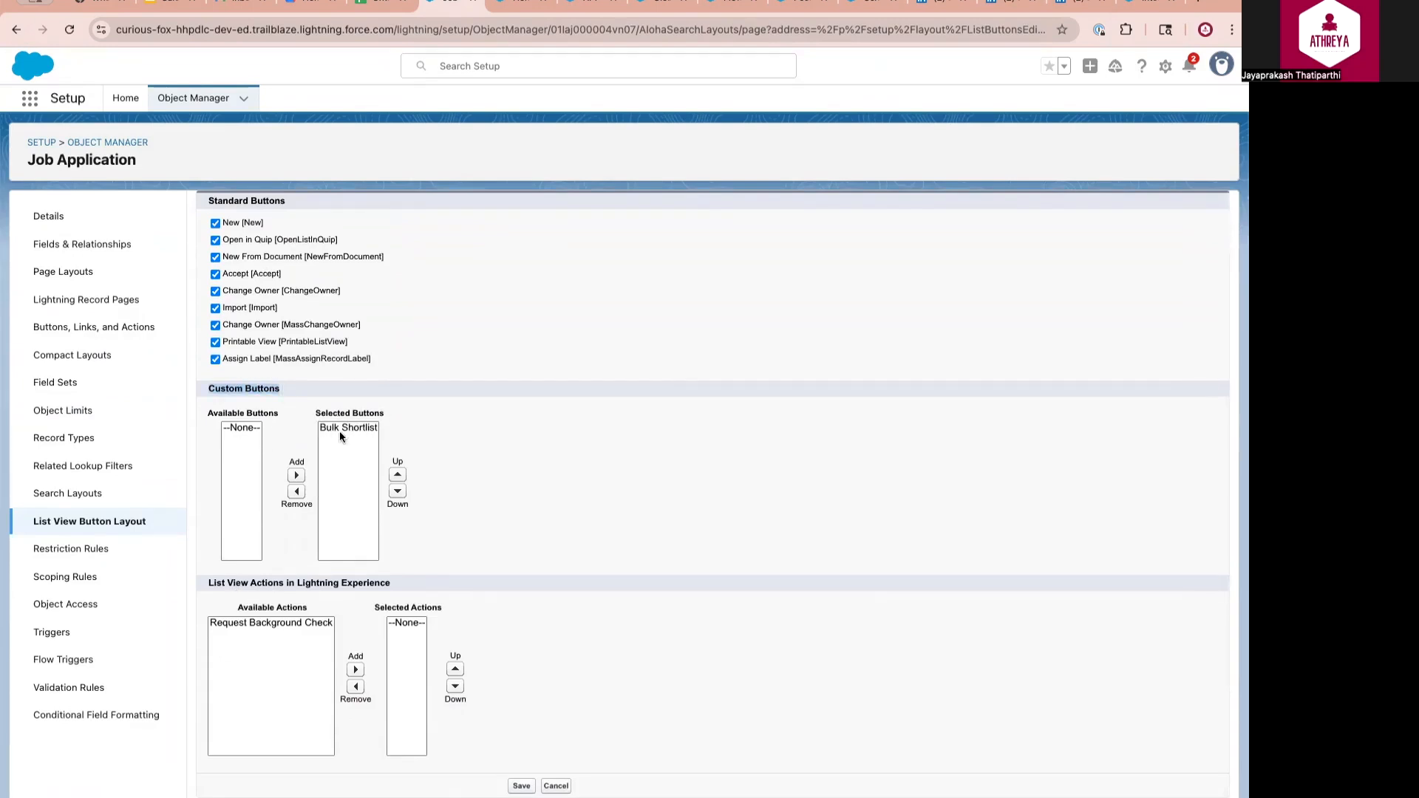
{"action": "left_click", "coordinate": [521, 786]}
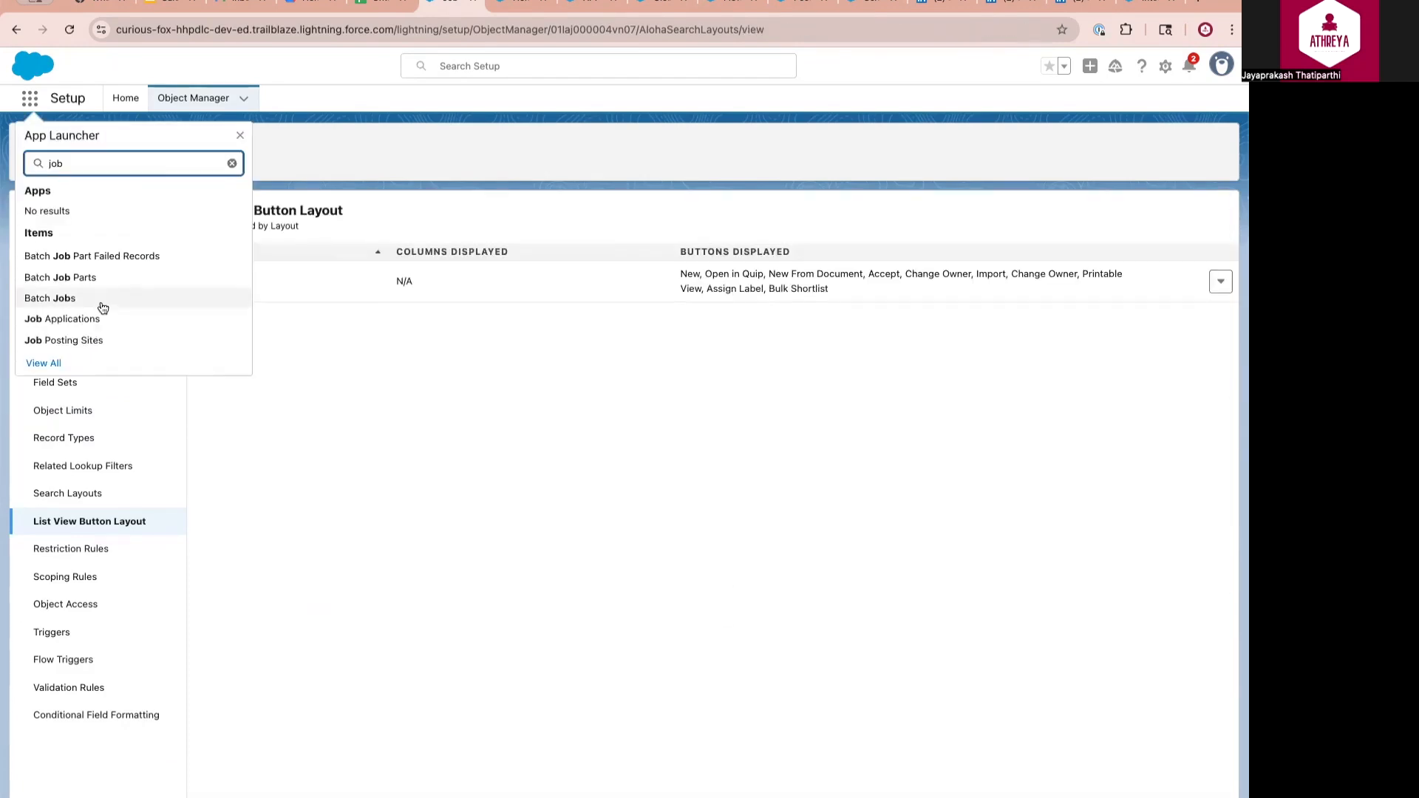
Run Bulk Shortlist on all three Job Applications and open APP-00002 to check it
{"action": "left_click", "coordinate": [72, 319]}
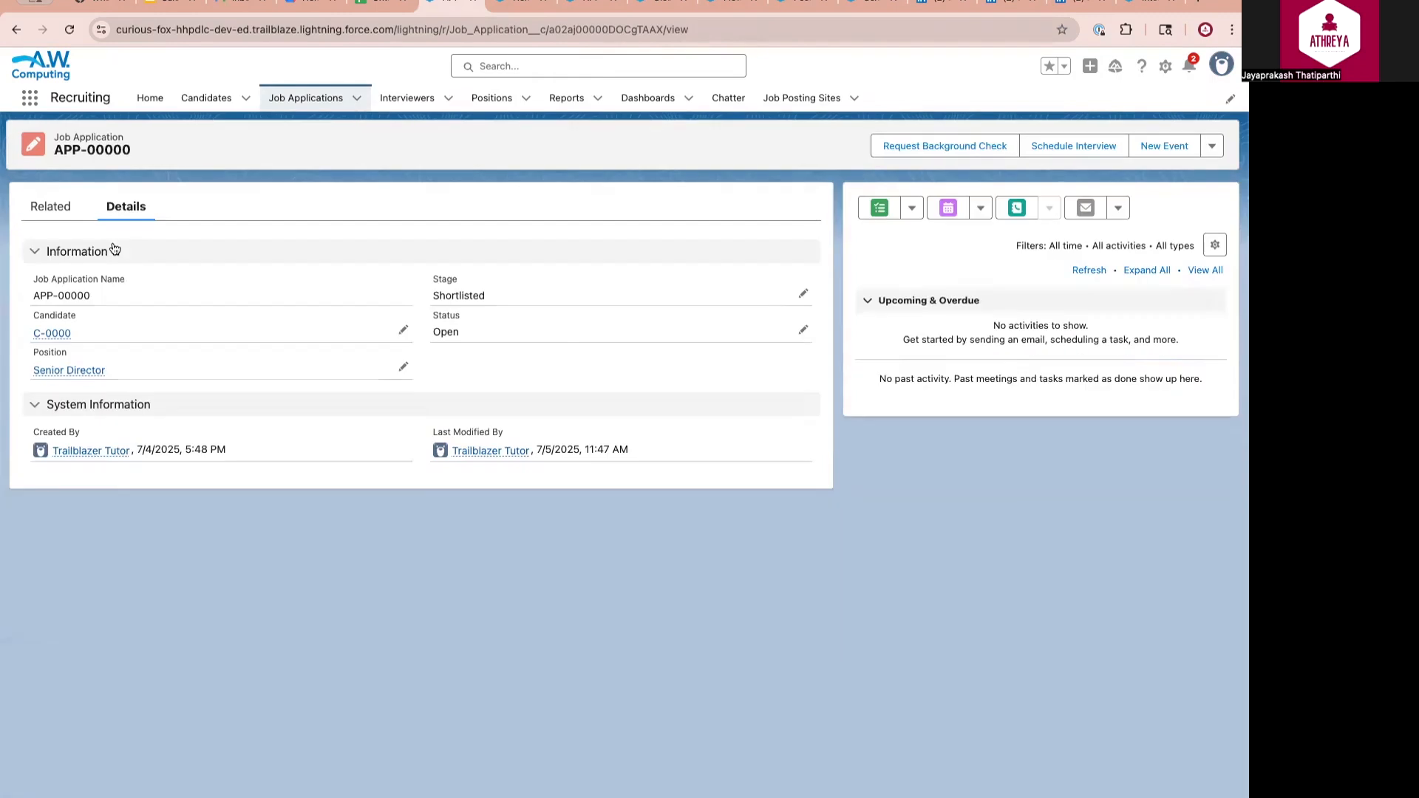
{"action": "left_click", "coordinate": [309, 98]}
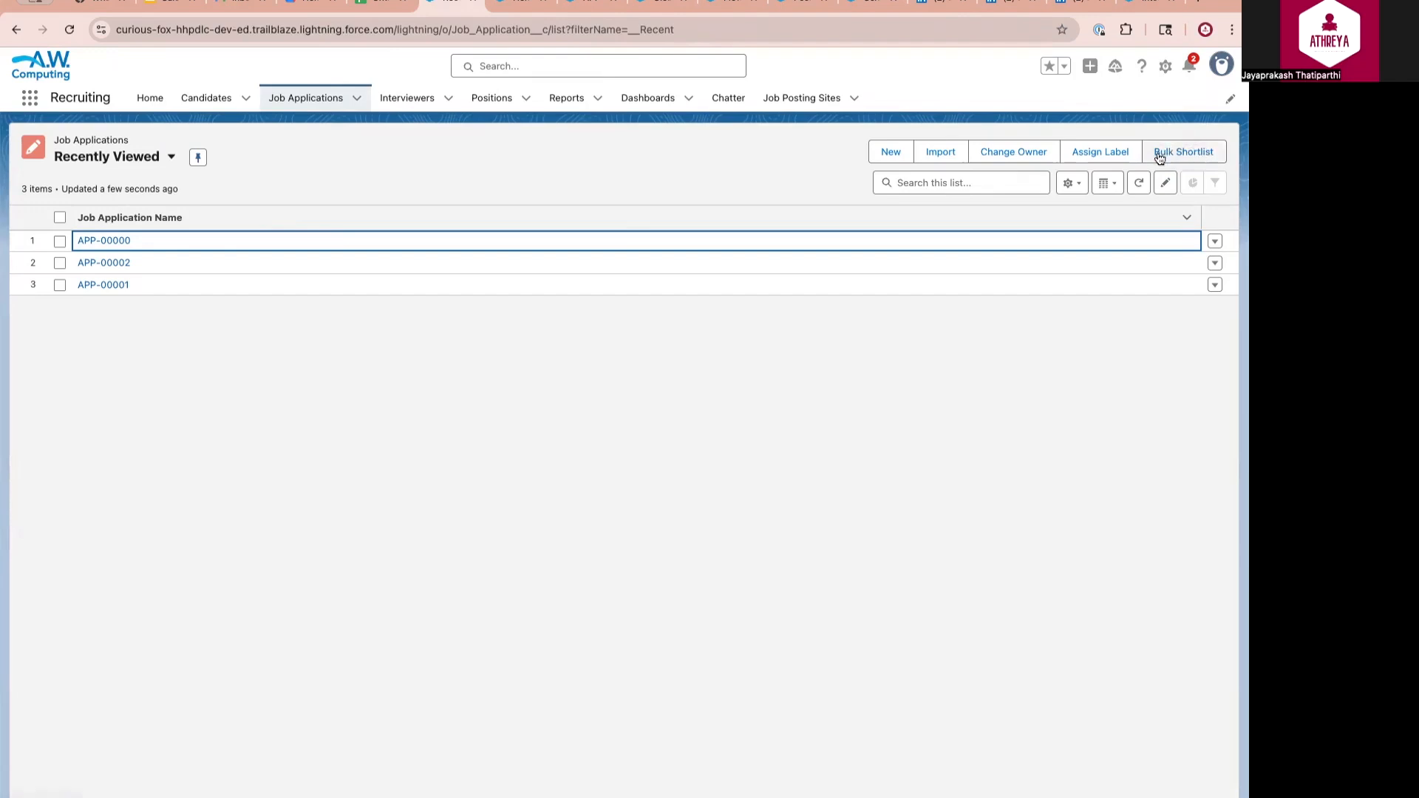
{"action": "left_click", "coordinate": [60, 218]}
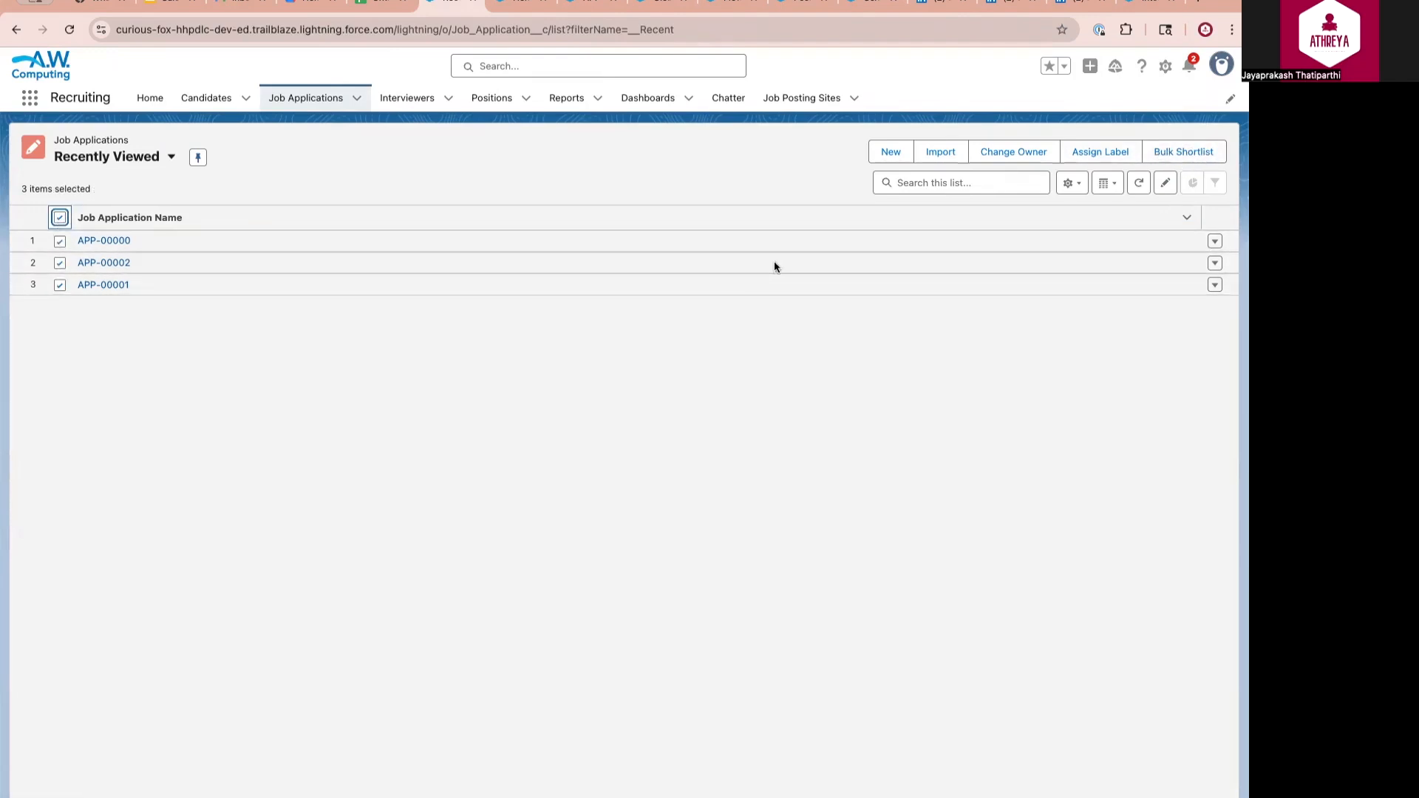
{"action": "left_click", "coordinate": [1183, 153]}
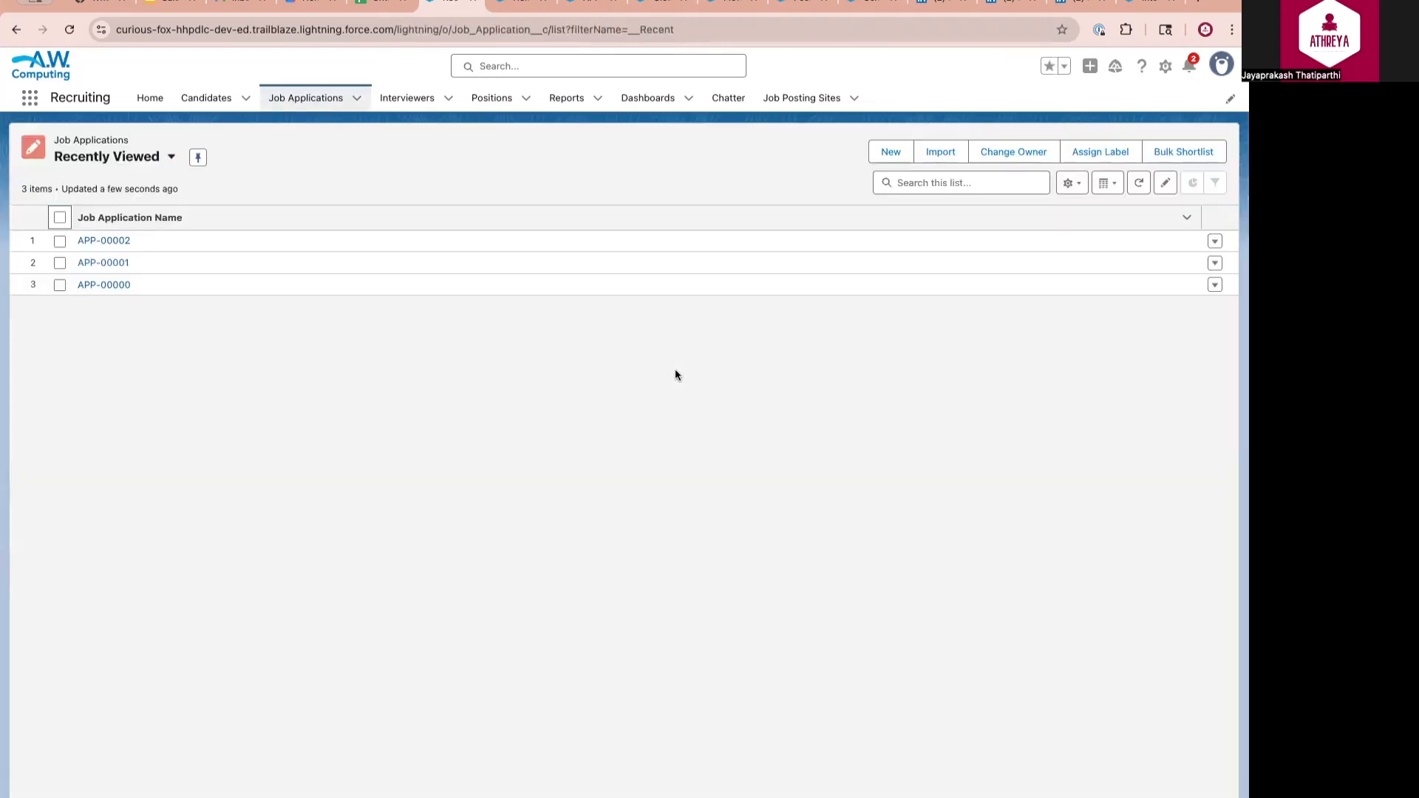
{"action": "left_click", "coordinate": [107, 241]}
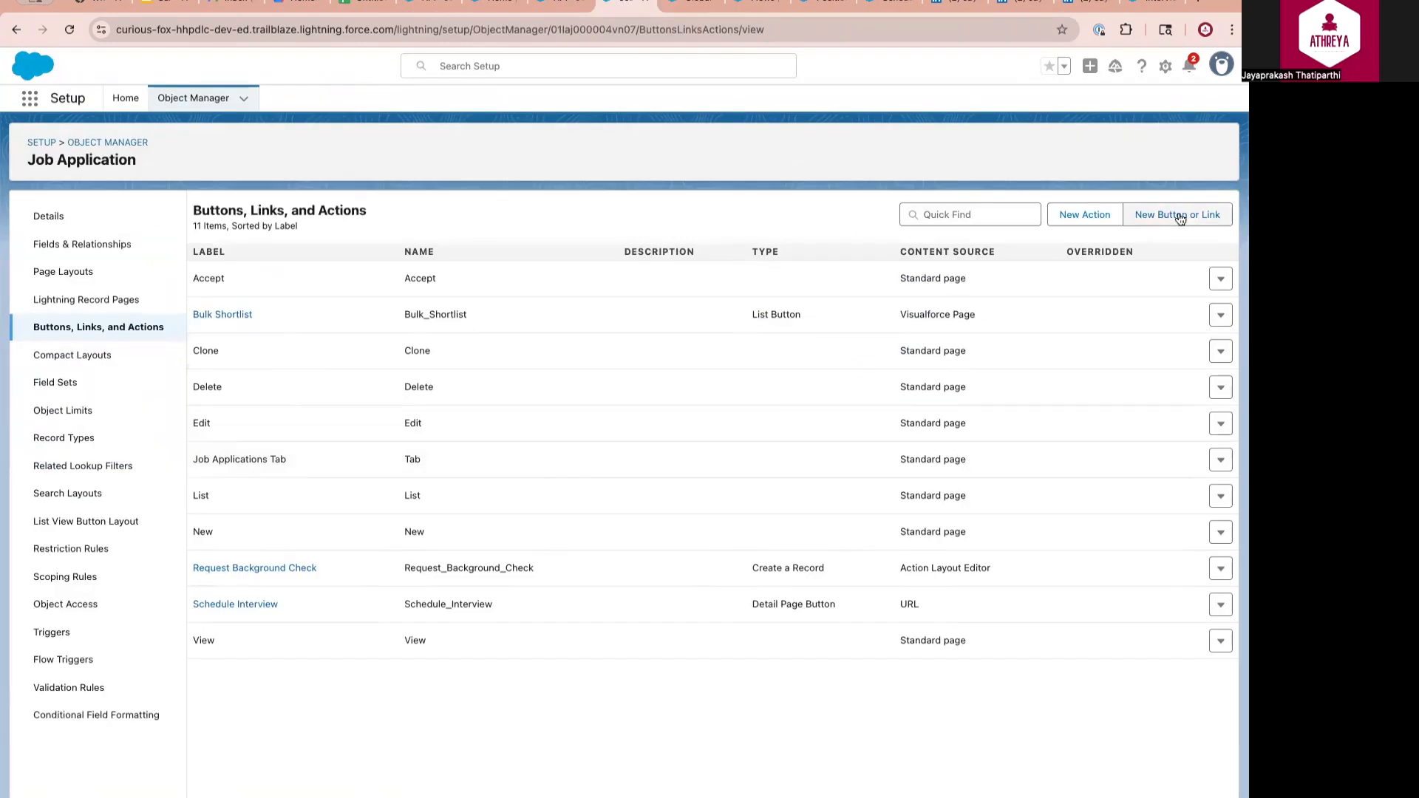
Review the Schedule Interview button URL /flow/Schedule_Interview?recordId={!Job_Application__c.Id}
{"action": "left_click_drag", "start_coordinate": [748, 603], "coordinate": [837, 604]}
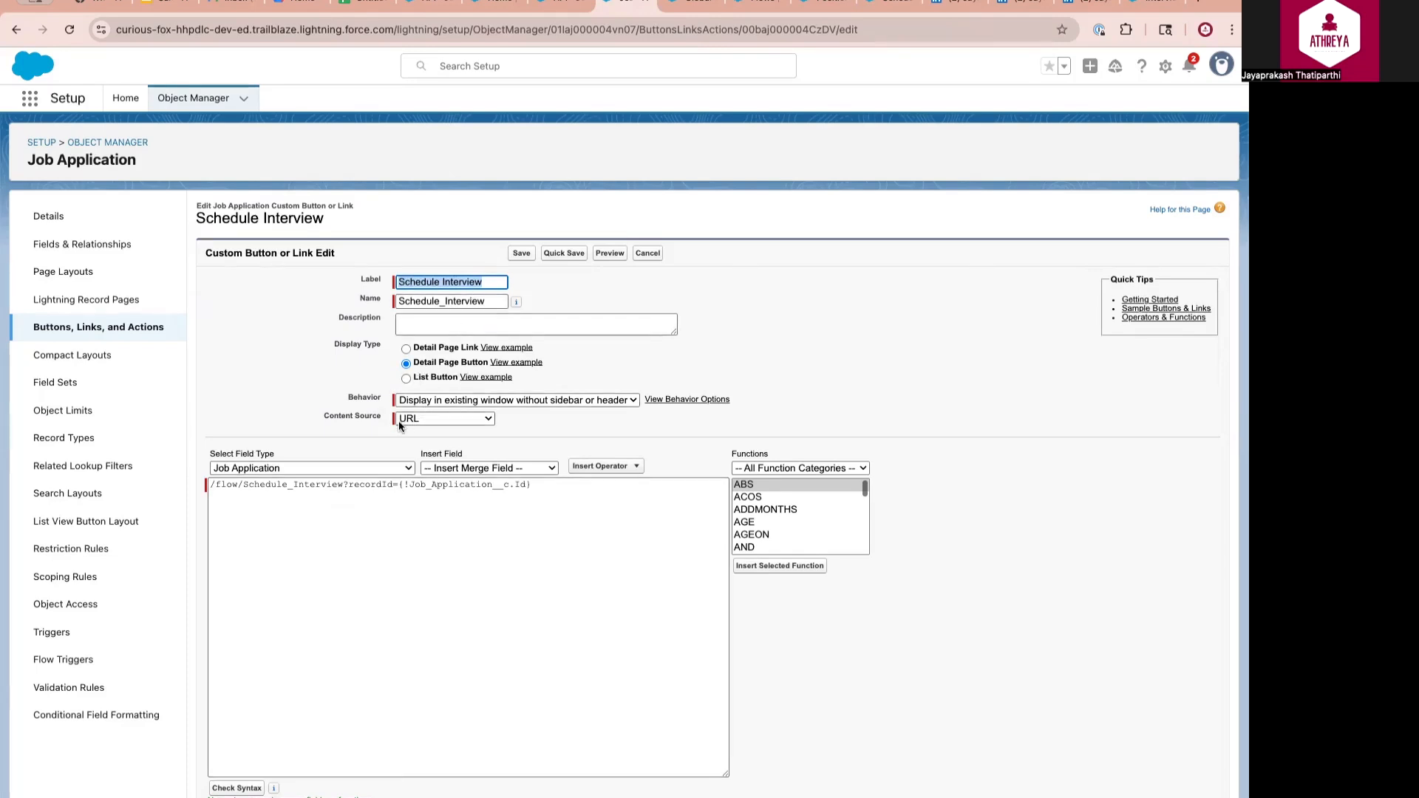
{"action": "left_click_drag", "start_coordinate": [210, 485], "coordinate": [272, 486]}
{"action": "left_click", "coordinate": [314, 486]}
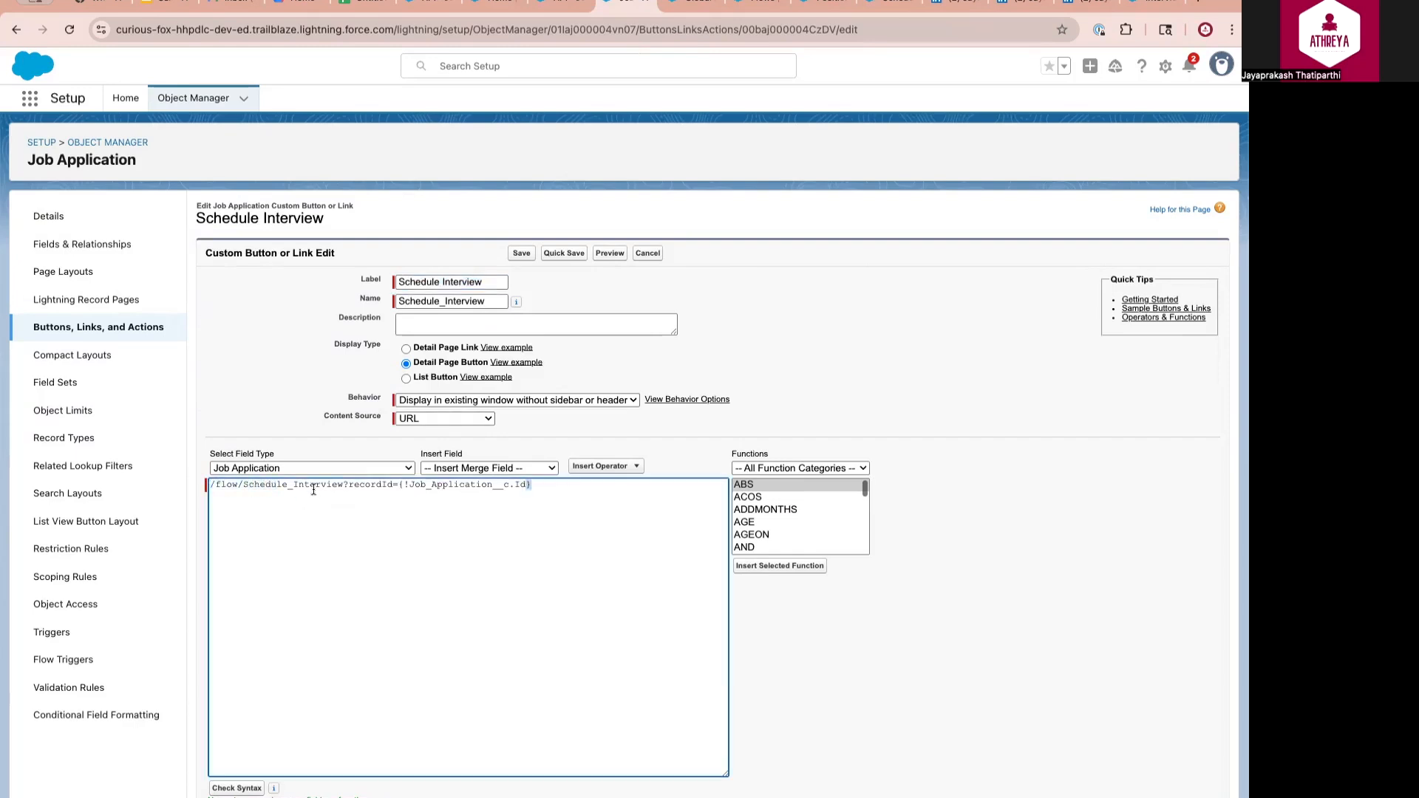
{"action": "double_click", "coordinate": [458, 486]}
{"action": "double_click", "coordinate": [377, 485]}
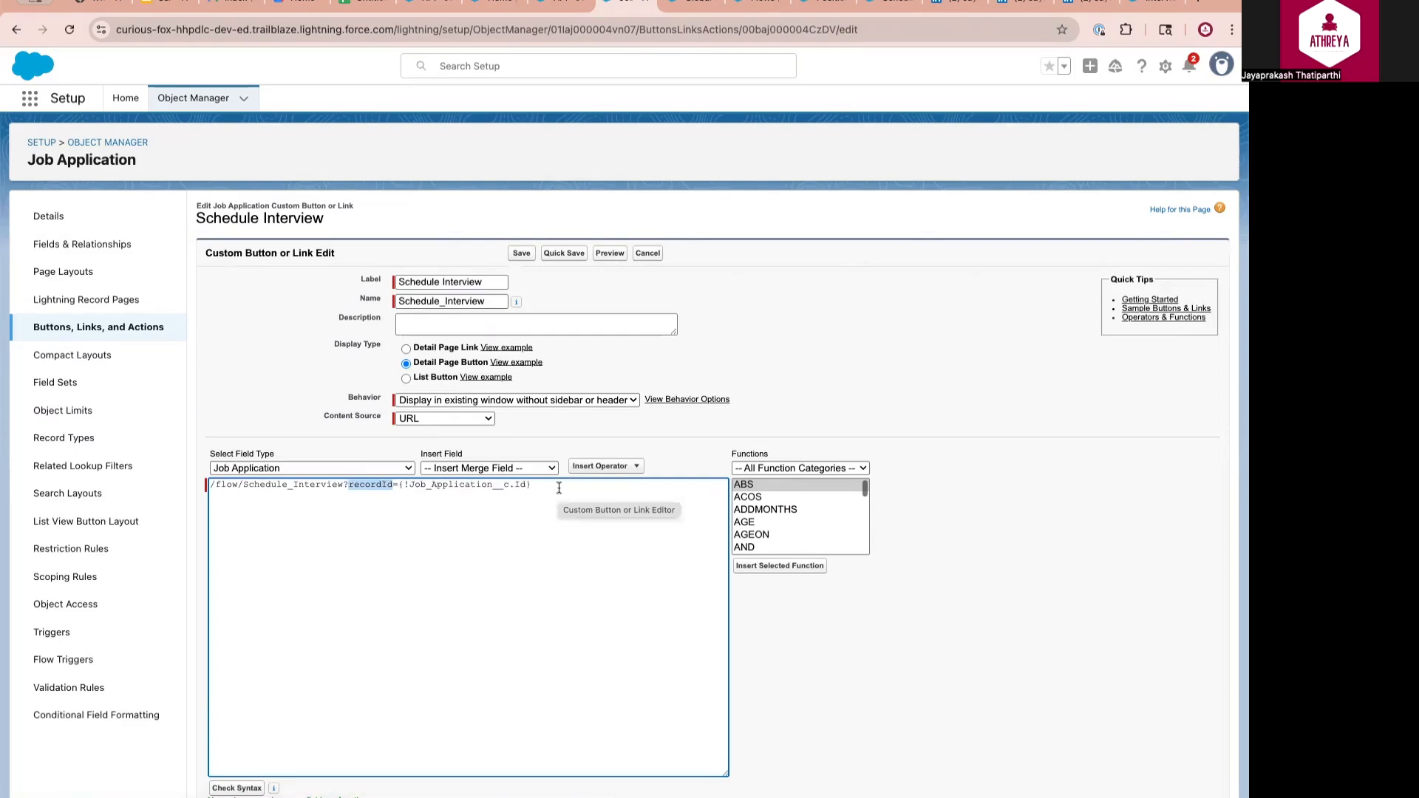
Review the mobile and Lightning actions on the Job Application Layout in Setup
{"action": "left_click", "coordinate": [73, 269]}
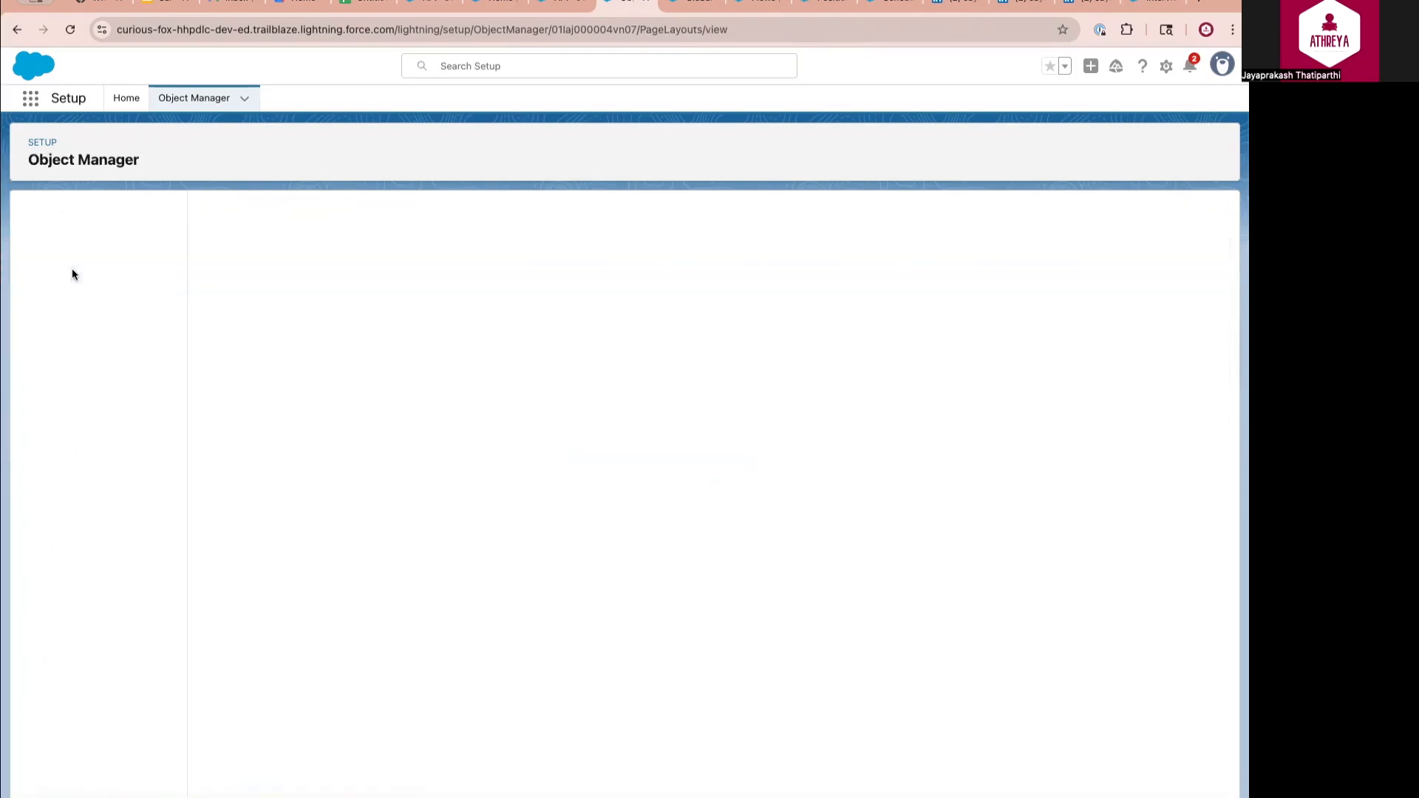
{"action": "left_click", "coordinate": [267, 278]}
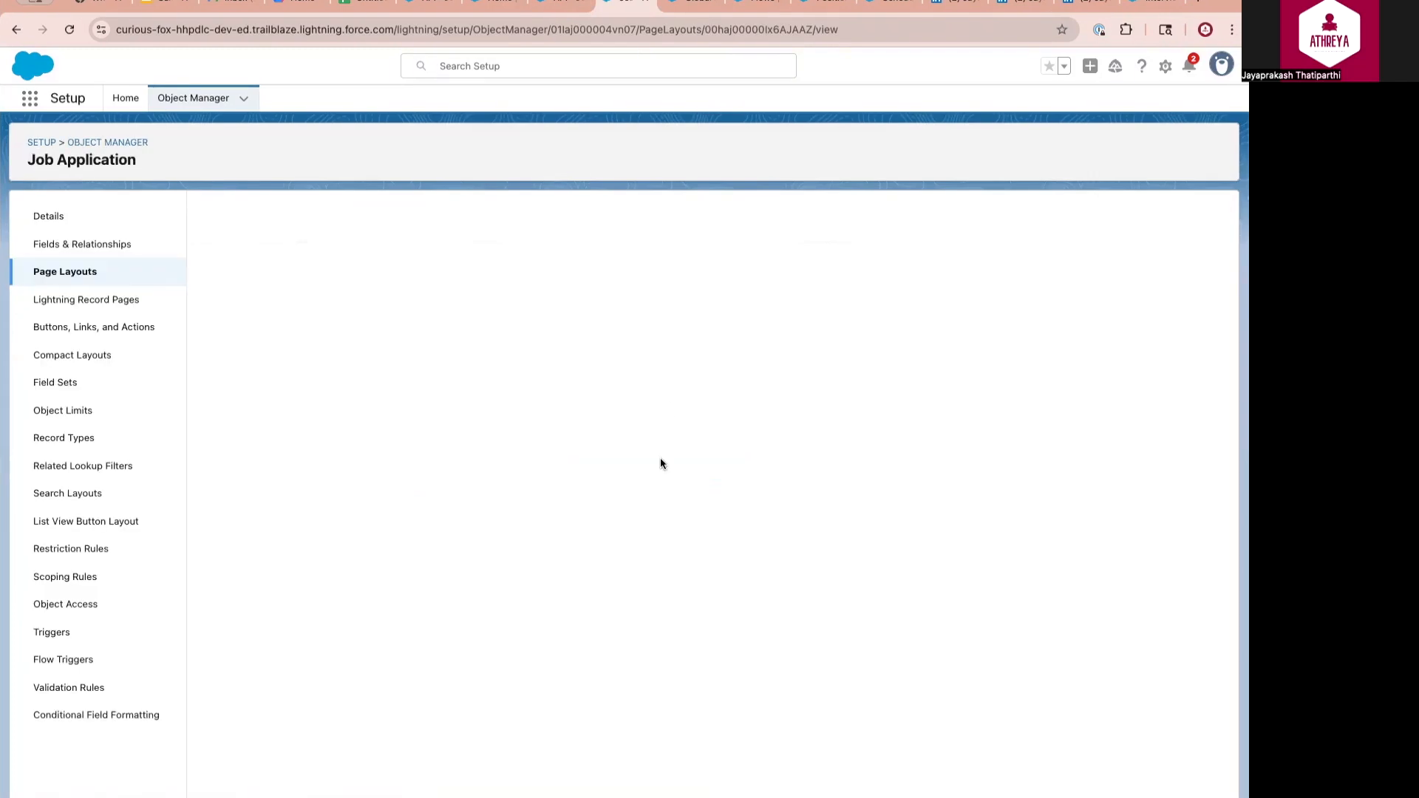
{"action": "left_click", "coordinate": [224, 293]}
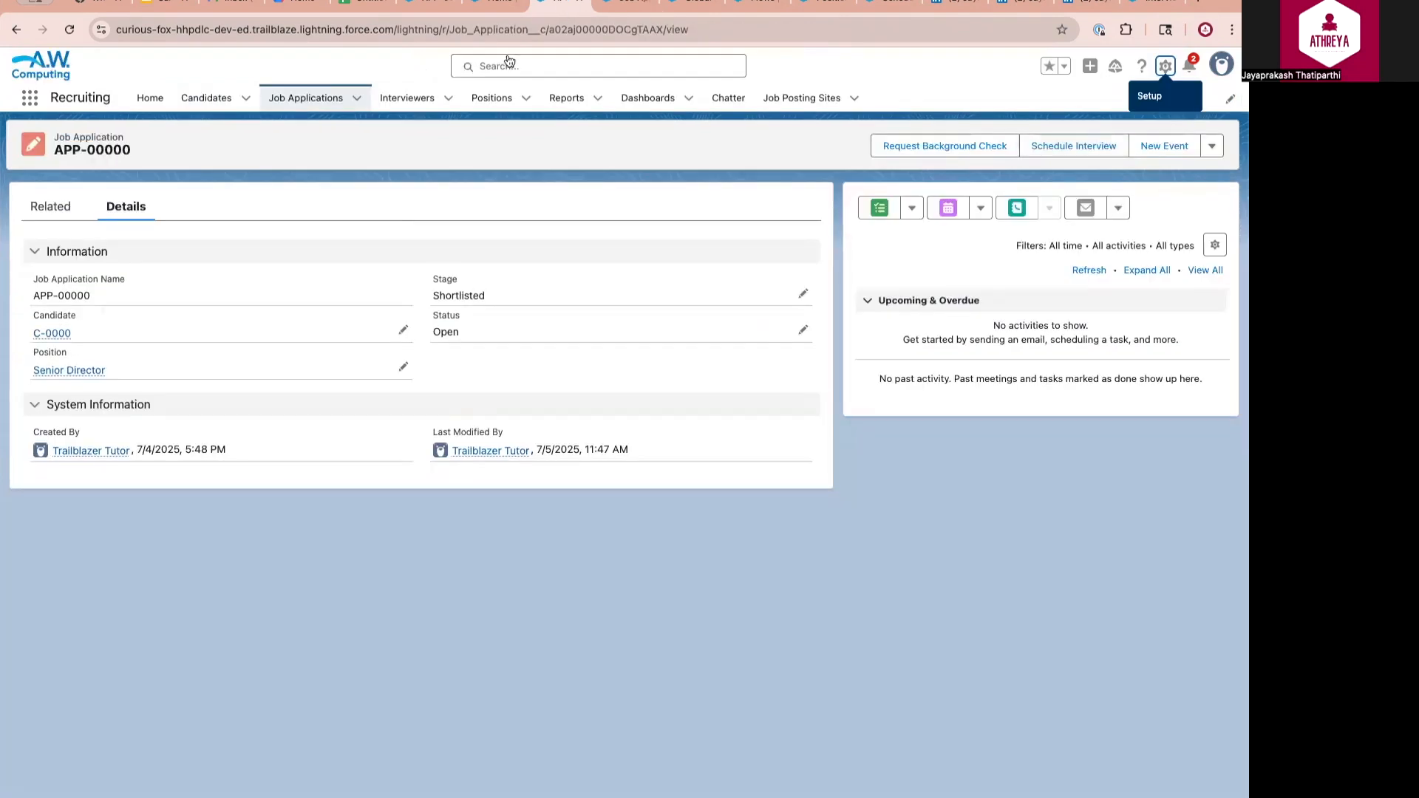
Schedule an interview for APP-00001 with INT-0000 on Jul 8, 2025, with a Zoom link
{"action": "left_click", "coordinate": [557, 1]}
{"action": "left_click", "coordinate": [299, 95]}
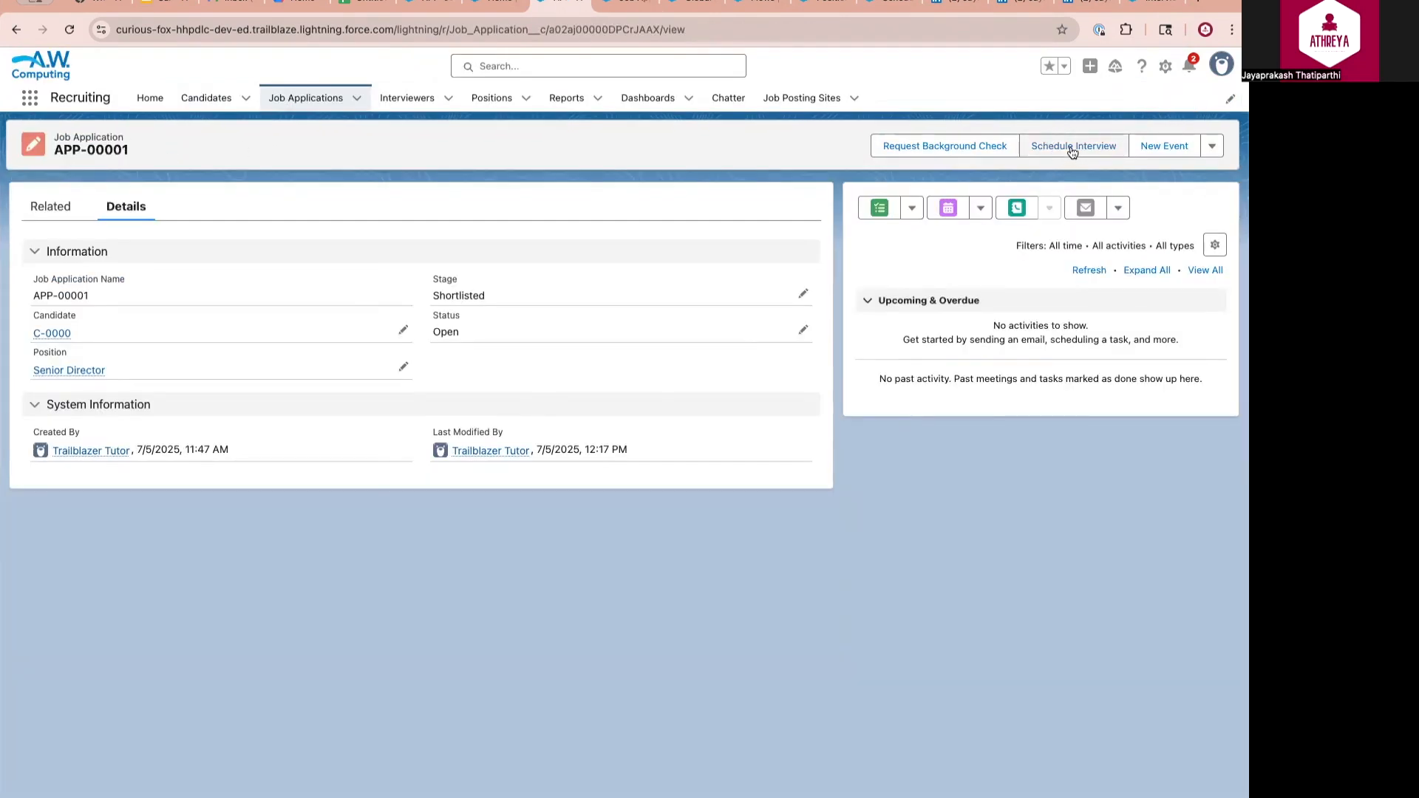
{"action": "left_click", "coordinate": [1073, 150]}
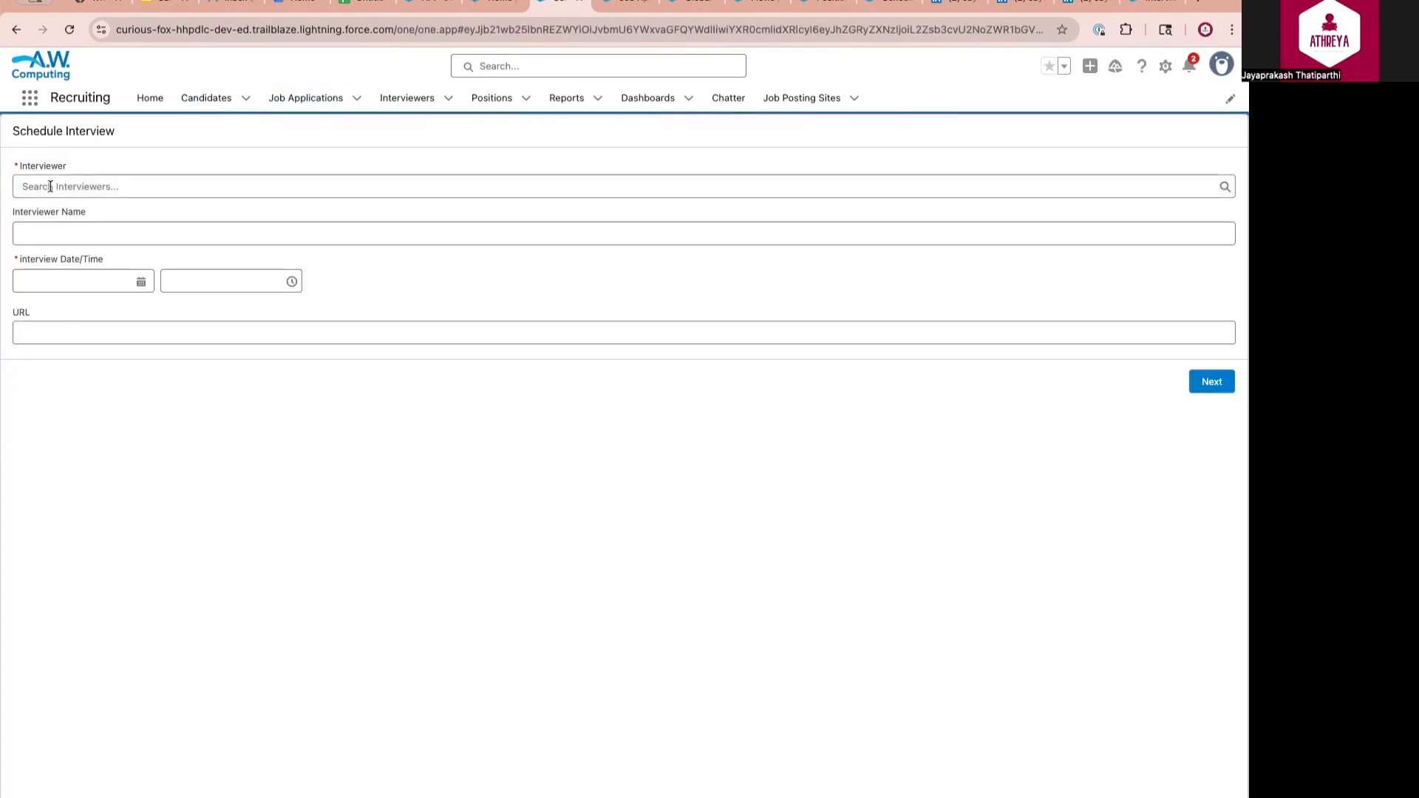
{"action": "left_click", "coordinate": [50, 186]}
{"action": "left_click", "coordinate": [55, 241]}
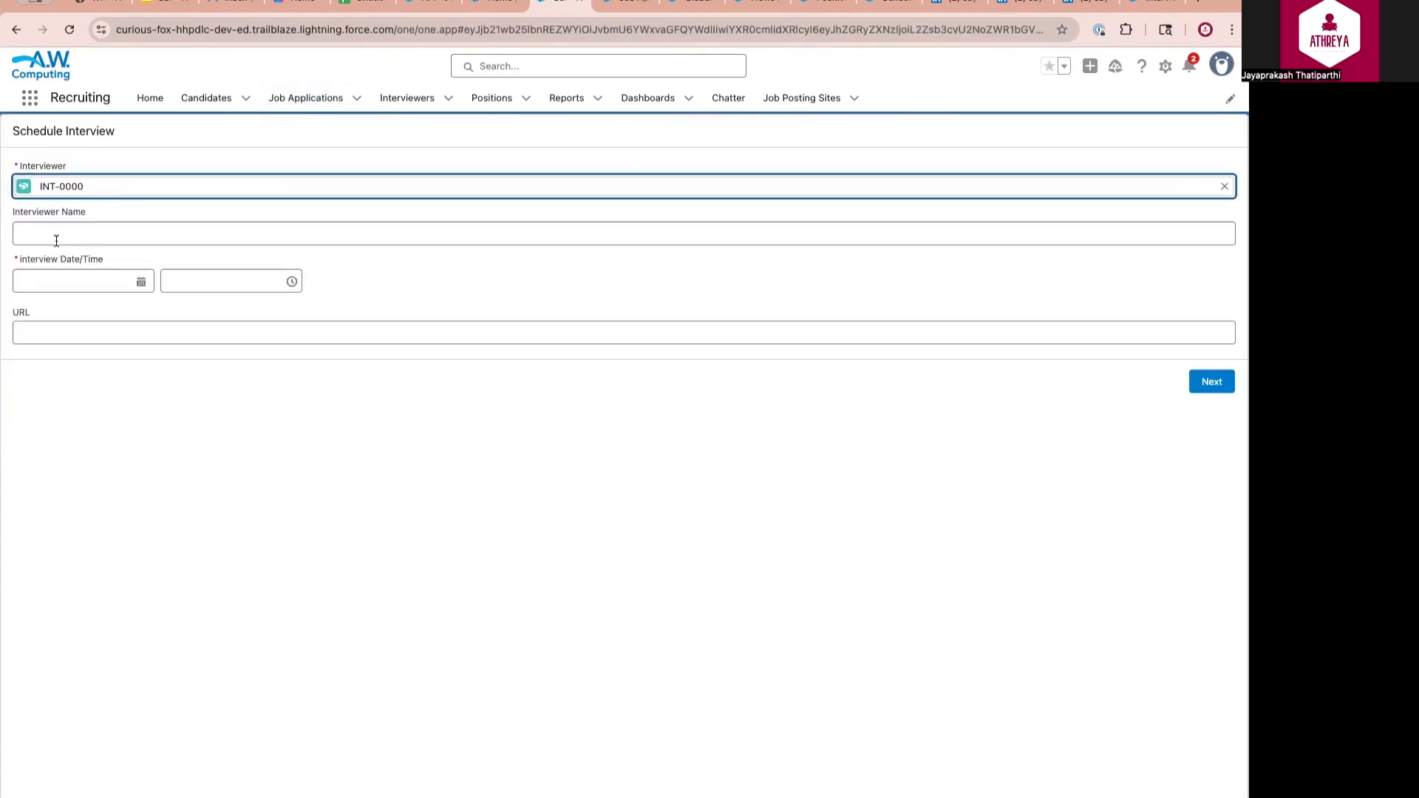
{"action": "left_click", "coordinate": [74, 282]}
{"action": "left_click", "coordinate": [87, 420]}
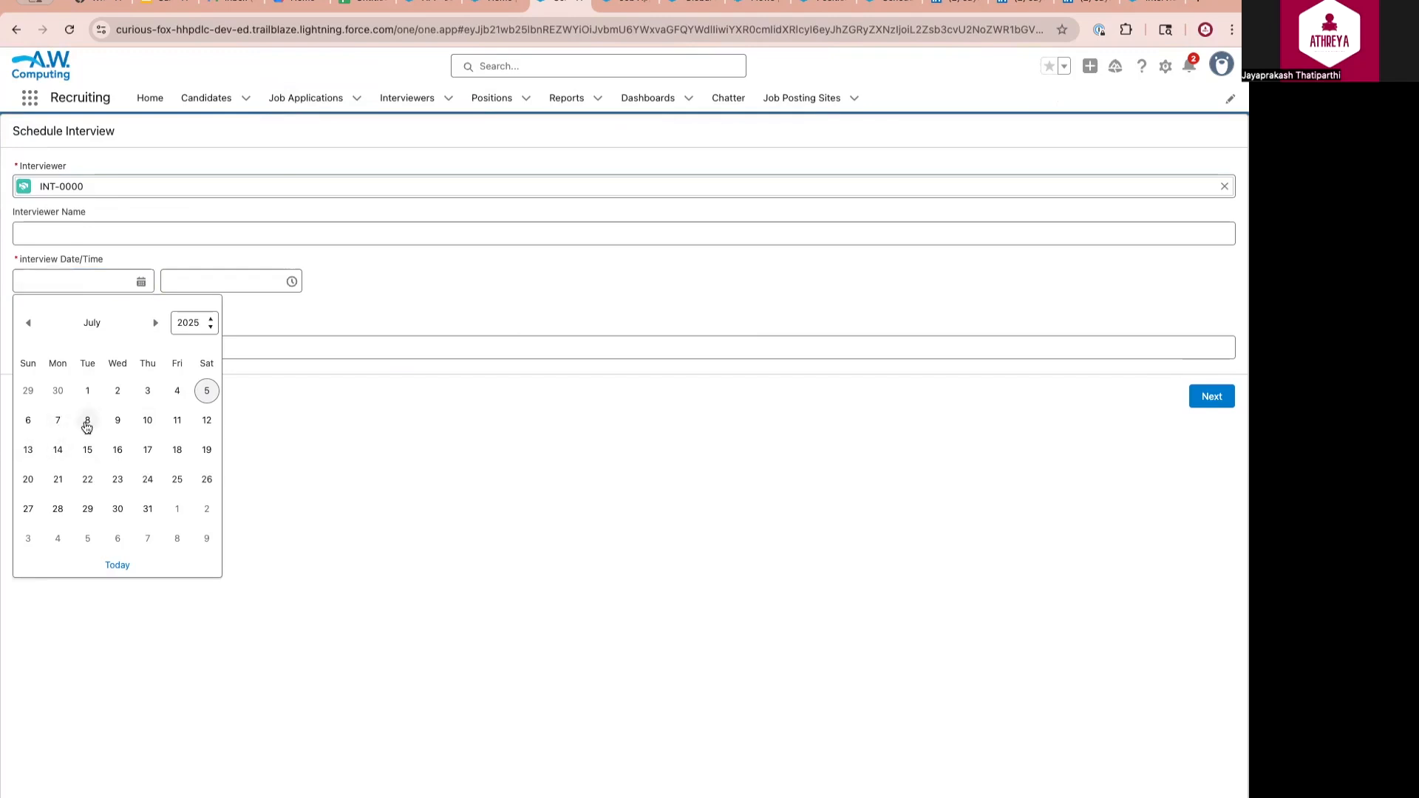
{"action": "left_click", "coordinate": [120, 329]}
{"action": "type", "text": "https://"}
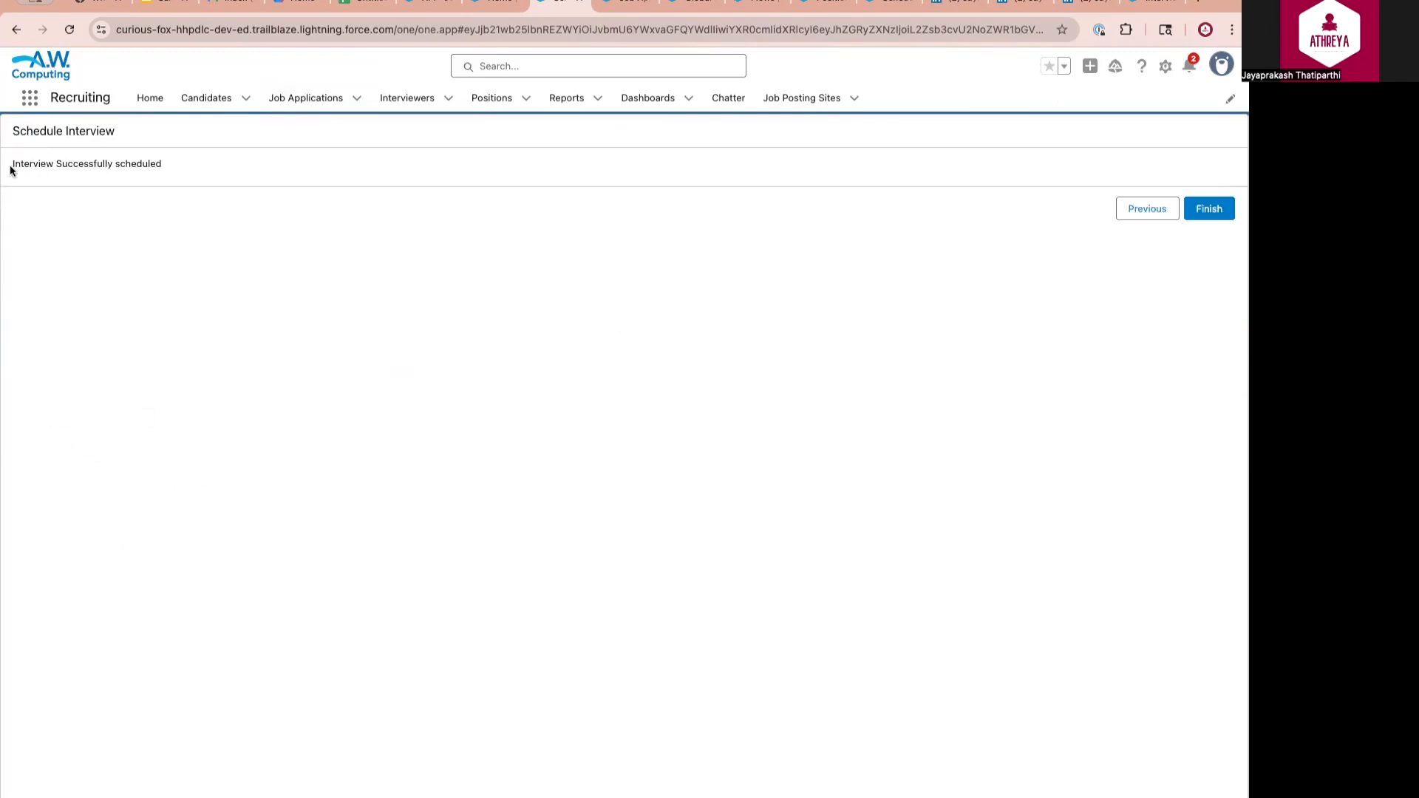
Confirm the interview success message and review the application's related interviews
{"action": "left_click_drag", "start_coordinate": [11, 163], "coordinate": [162, 166]}
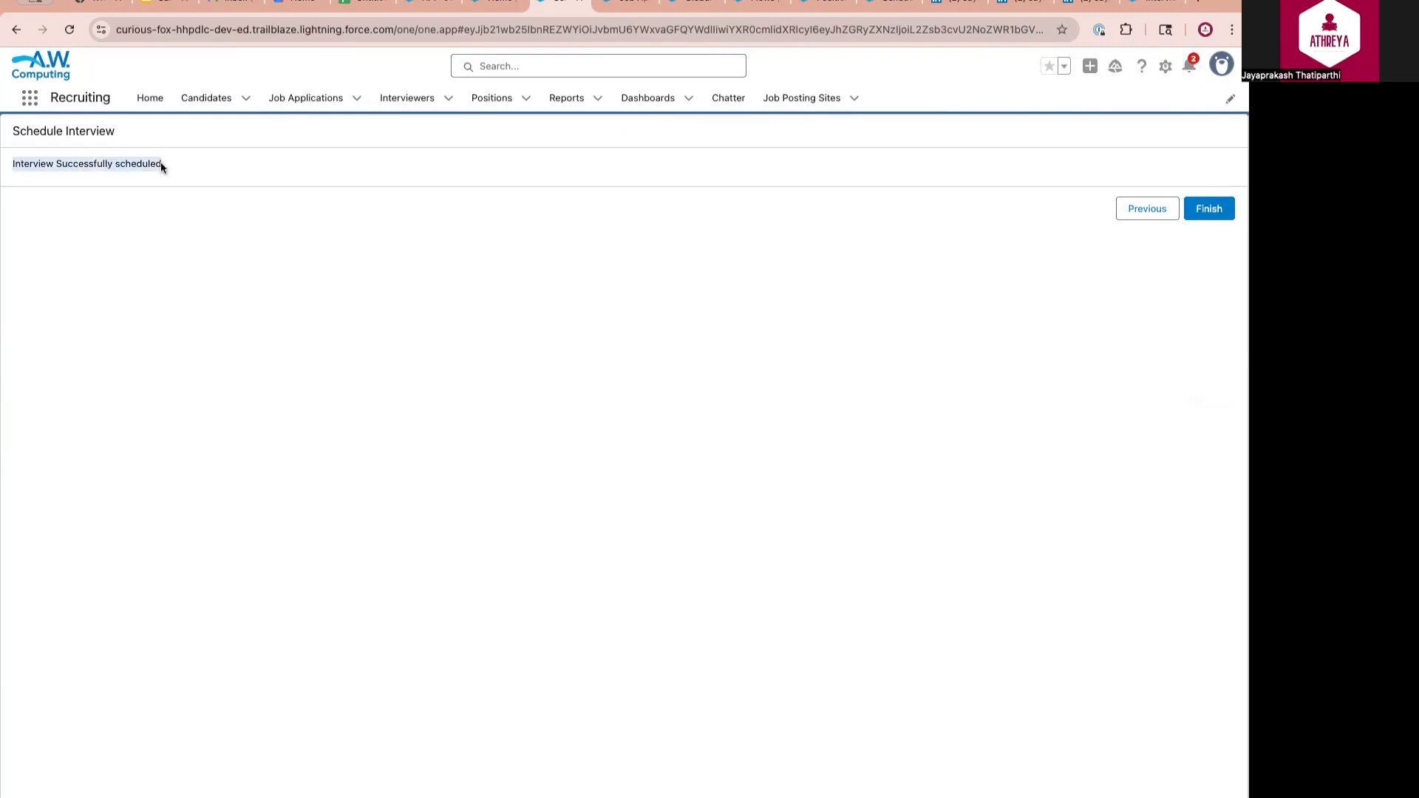
{"action": "left_click", "coordinate": [325, 99]}
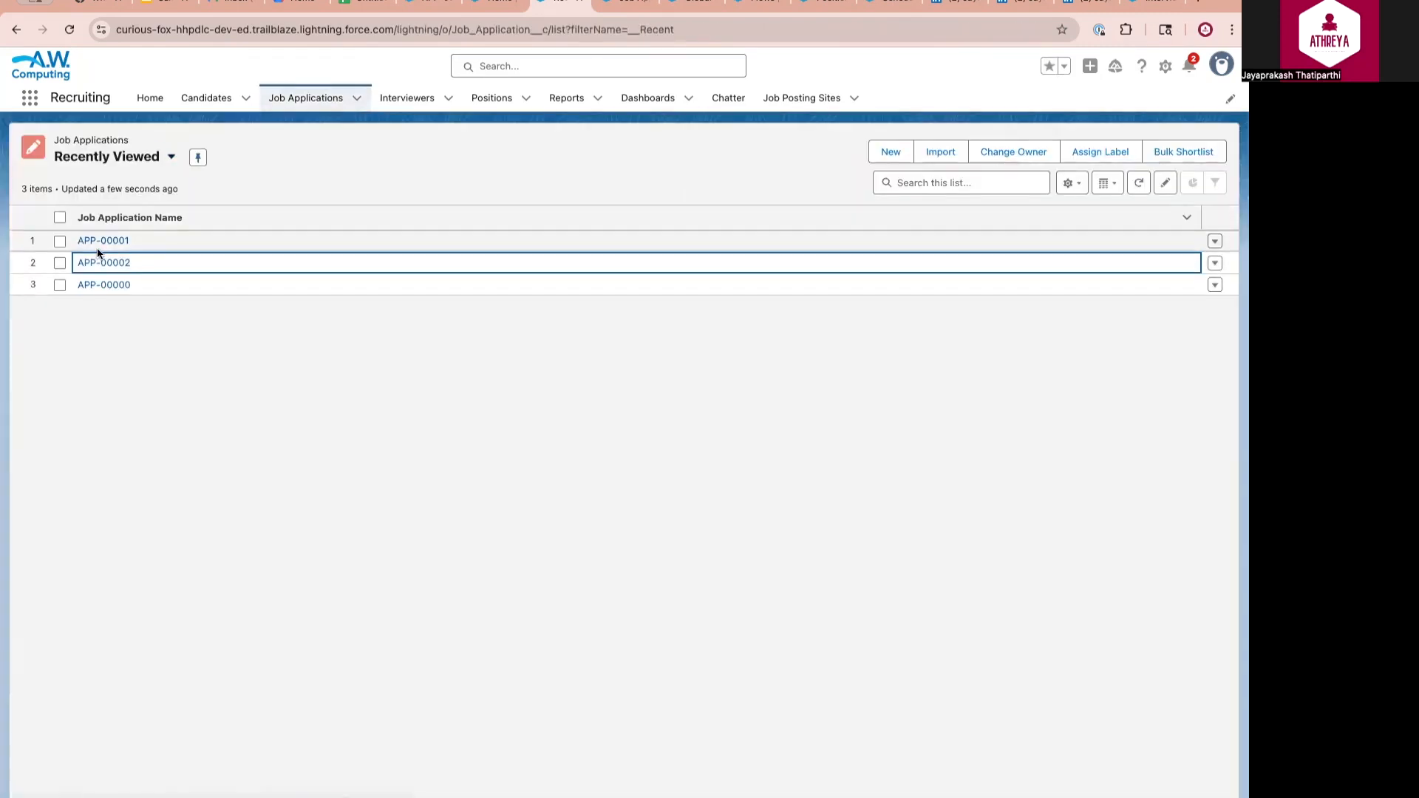
{"action": "left_click", "coordinate": [104, 263]}
{"action": "left_click", "coordinate": [50, 207]}
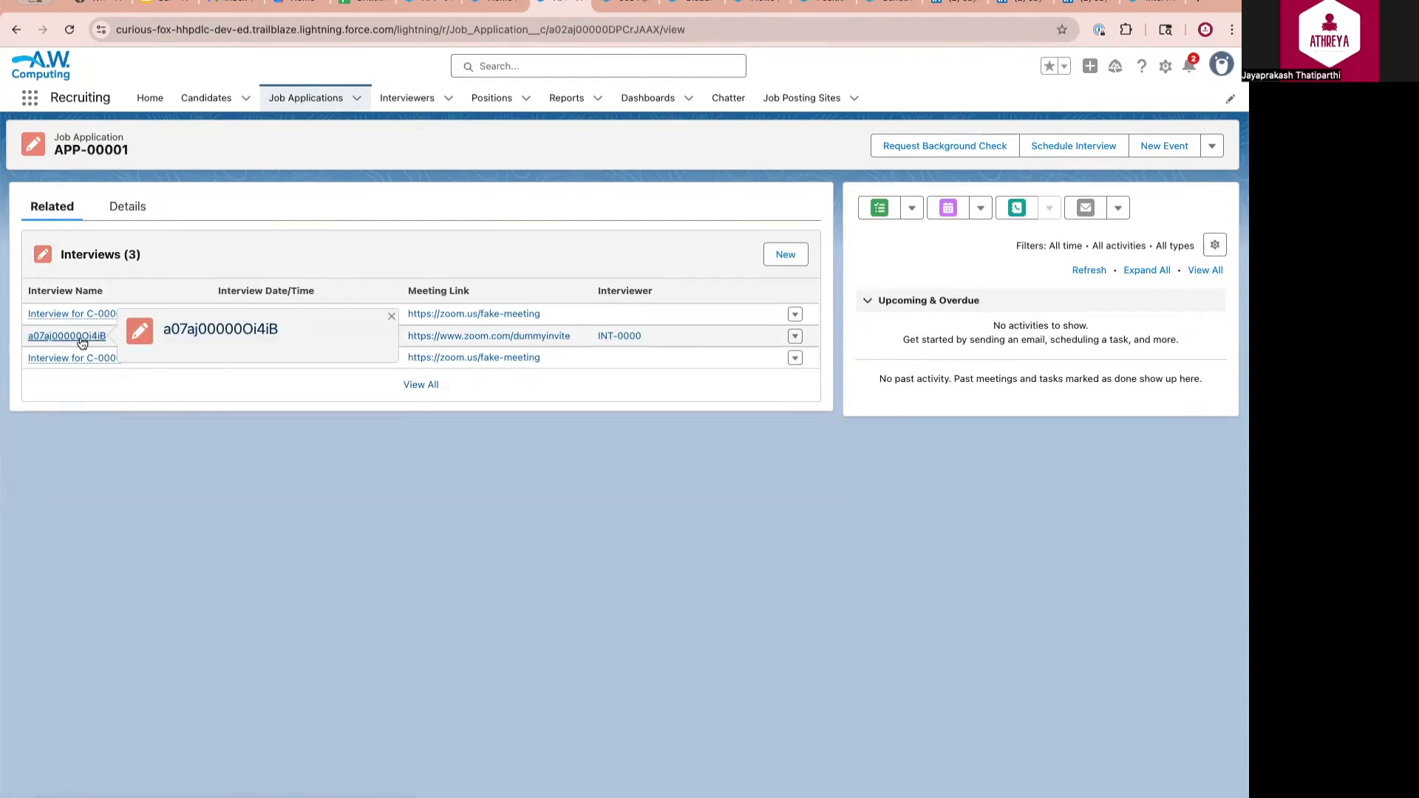
{"action": "mouse_move", "coordinate": [70, 337]}
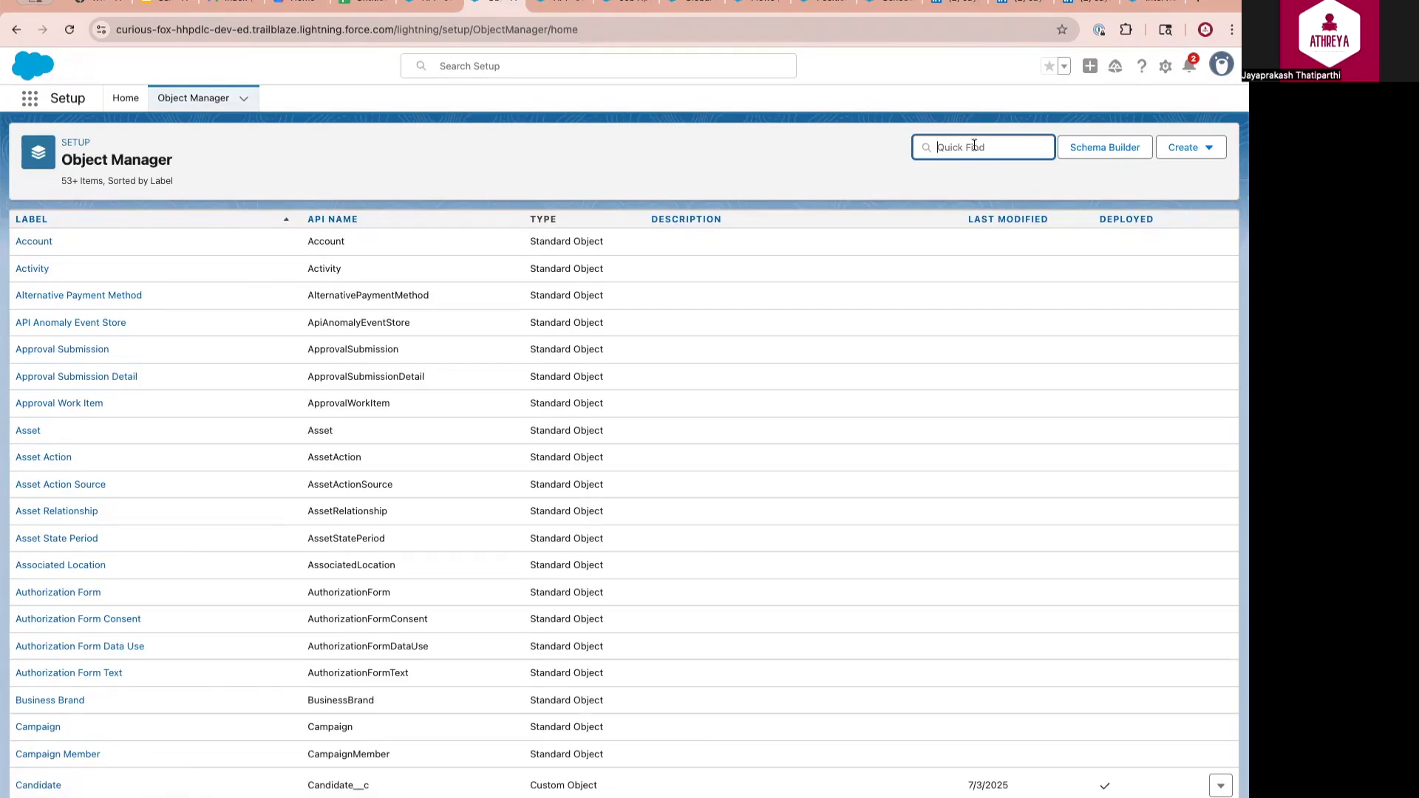
Locate the Job Application object via 'job' and open its Request Background Check action details
{"action": "type", "text": "job"}
{"action": "left_click", "coordinate": [50, 245]}
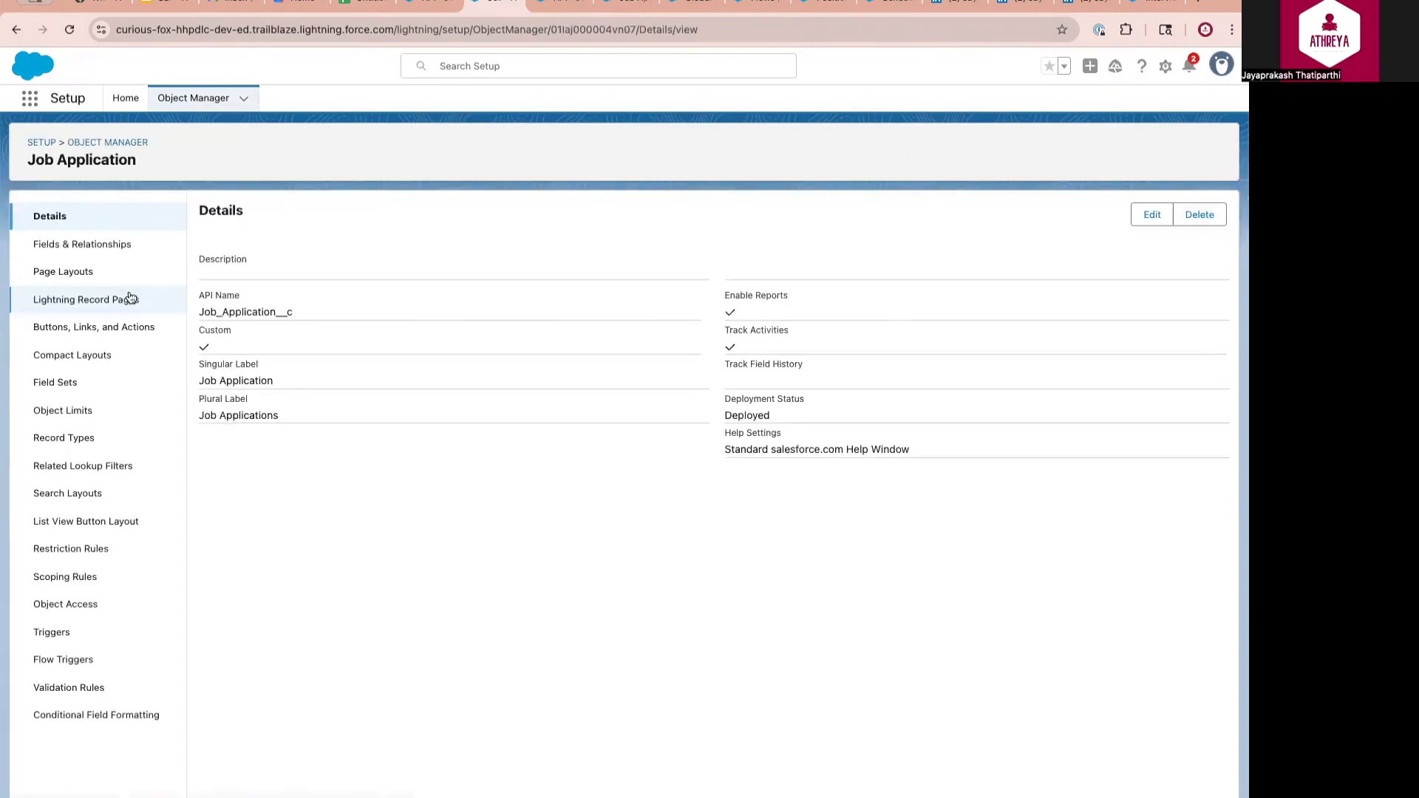
{"action": "left_click", "coordinate": [107, 328]}
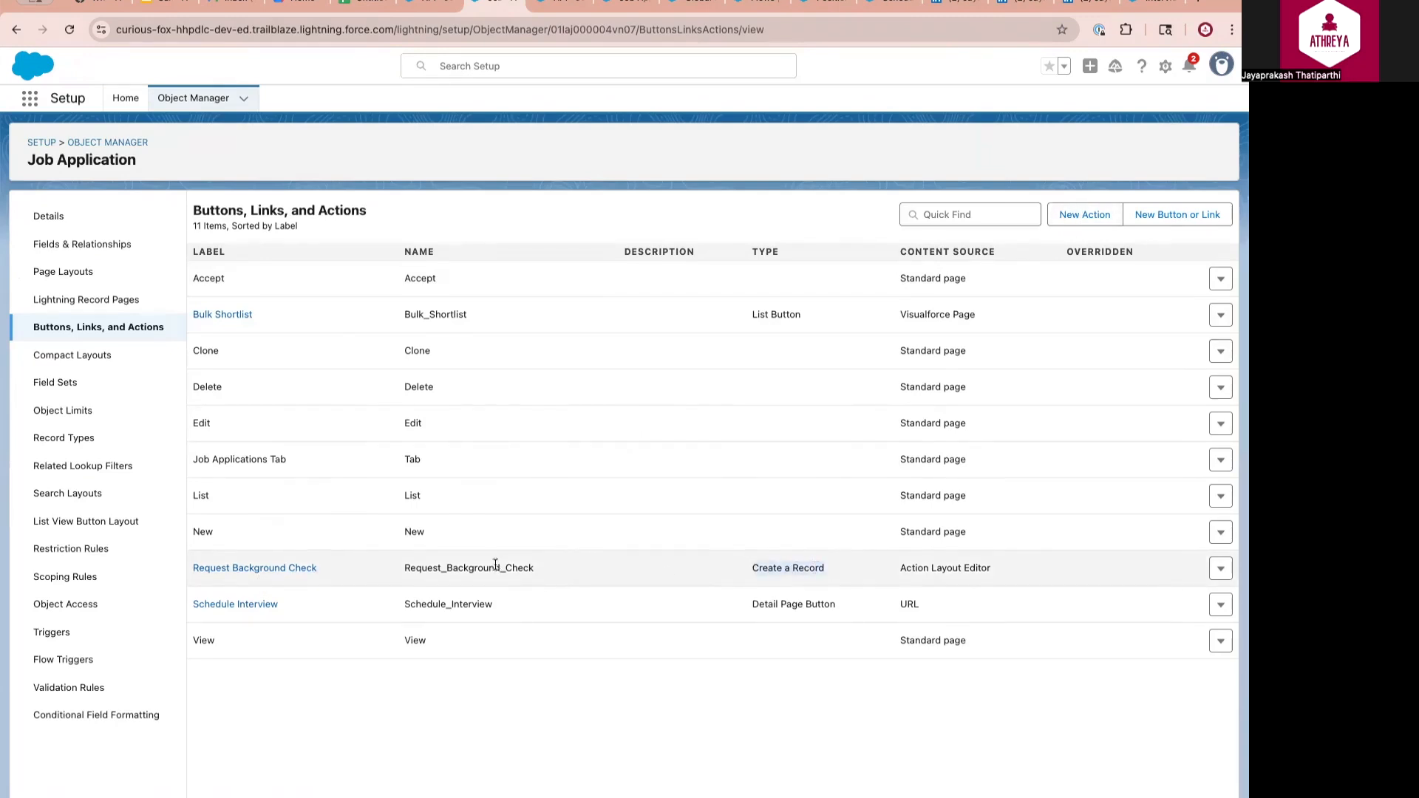
{"action": "left_click", "coordinate": [274, 570]}
{"action": "left_click_drag", "start_coordinate": [391, 313], "coordinate": [506, 313]}
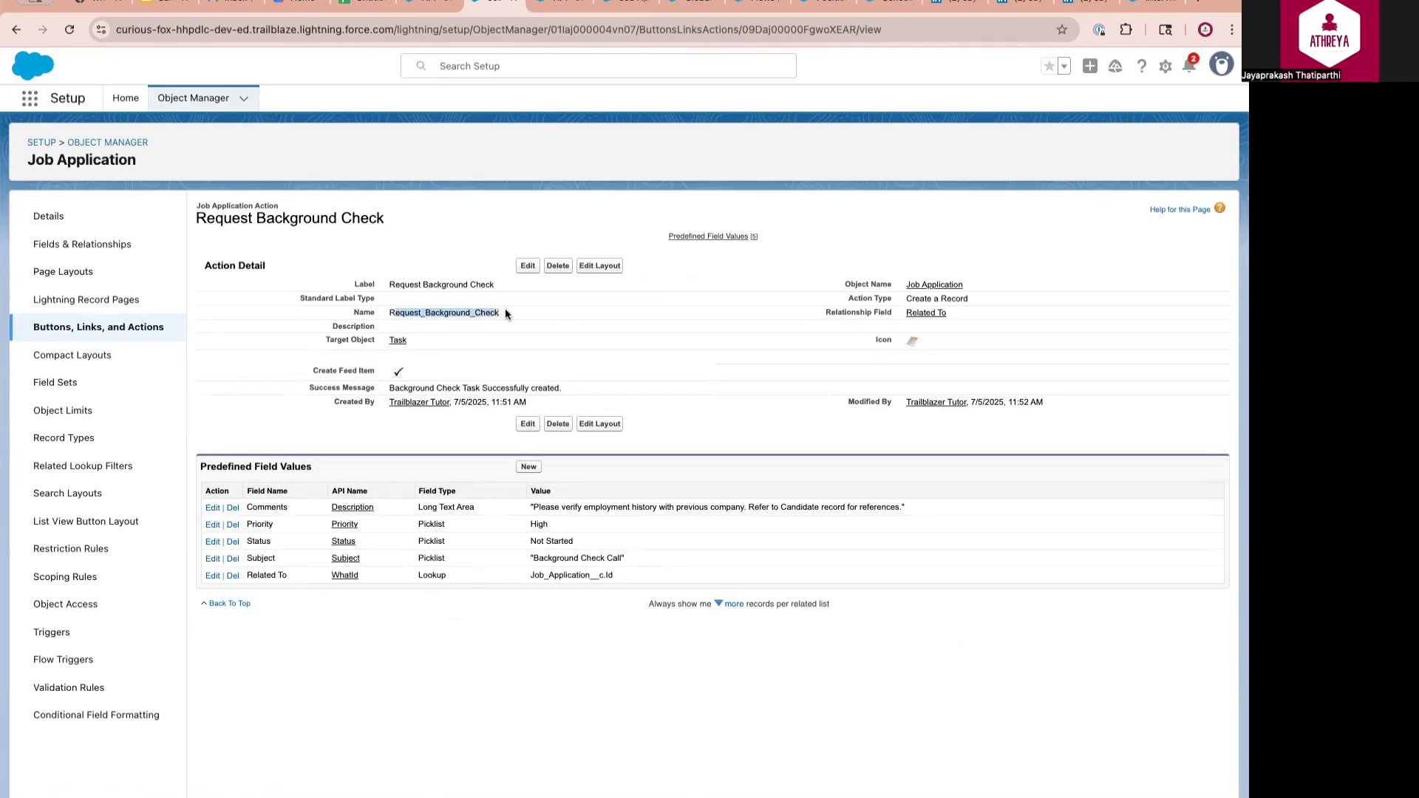
{"action": "left_click", "coordinate": [410, 340]}
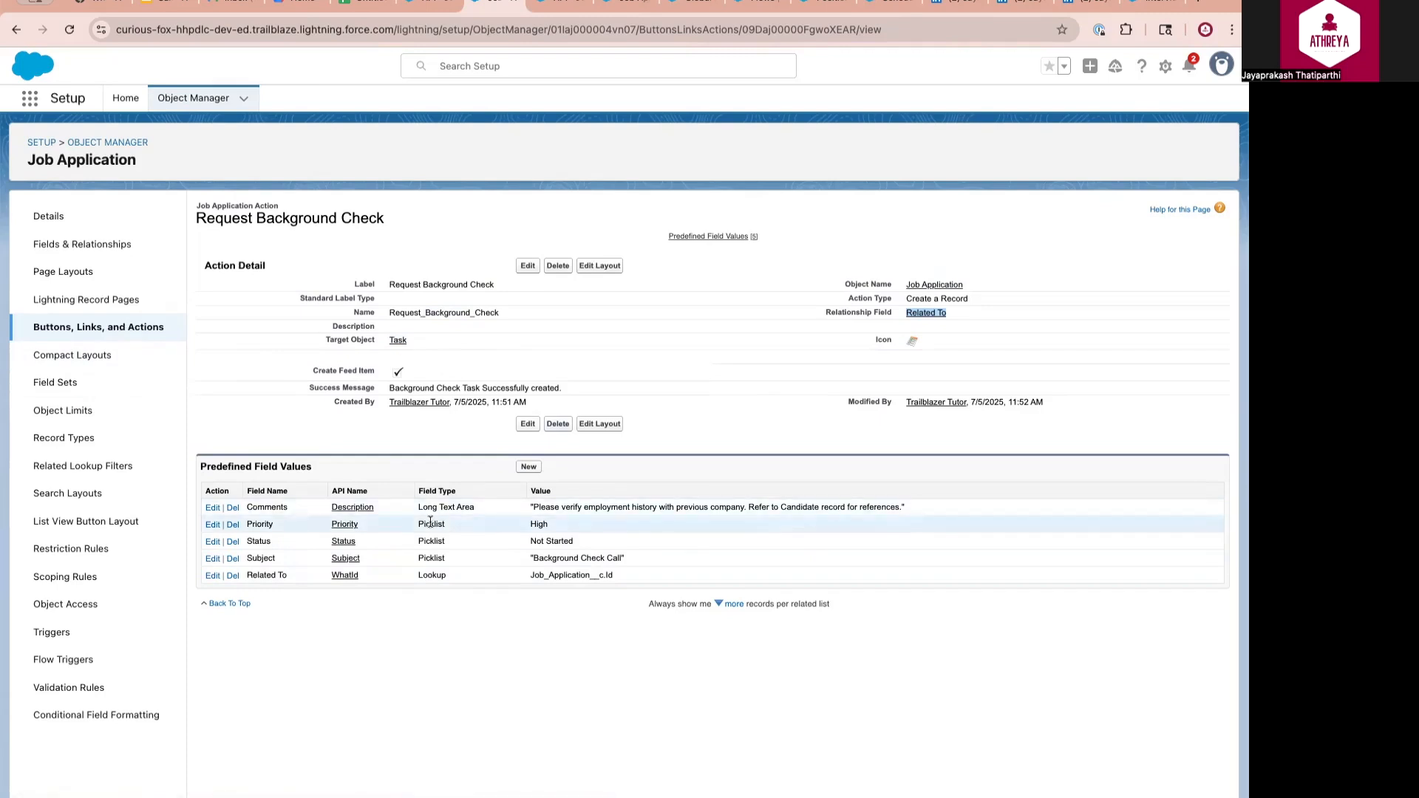
{"action": "left_click", "coordinate": [601, 424]}
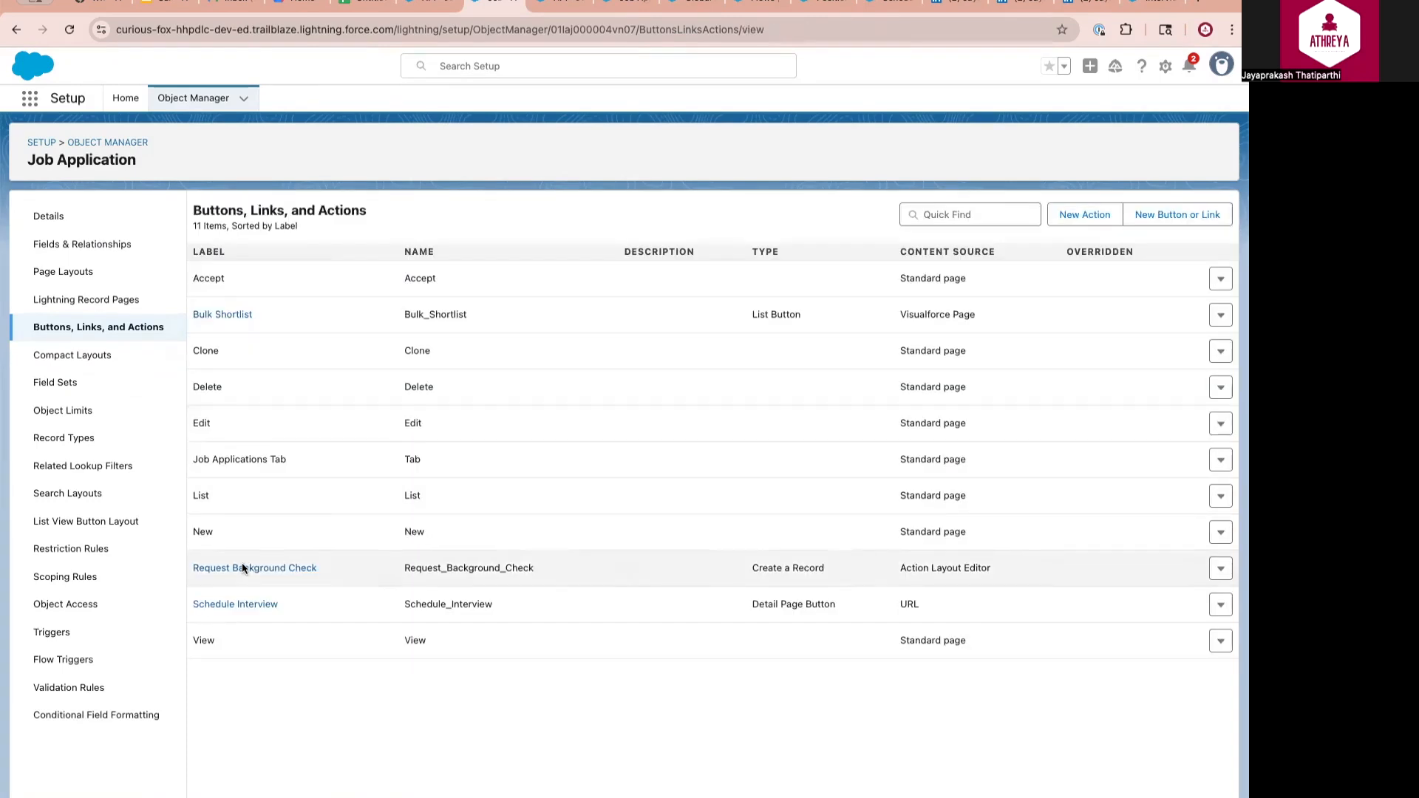
{"action": "left_click", "coordinate": [241, 562]}
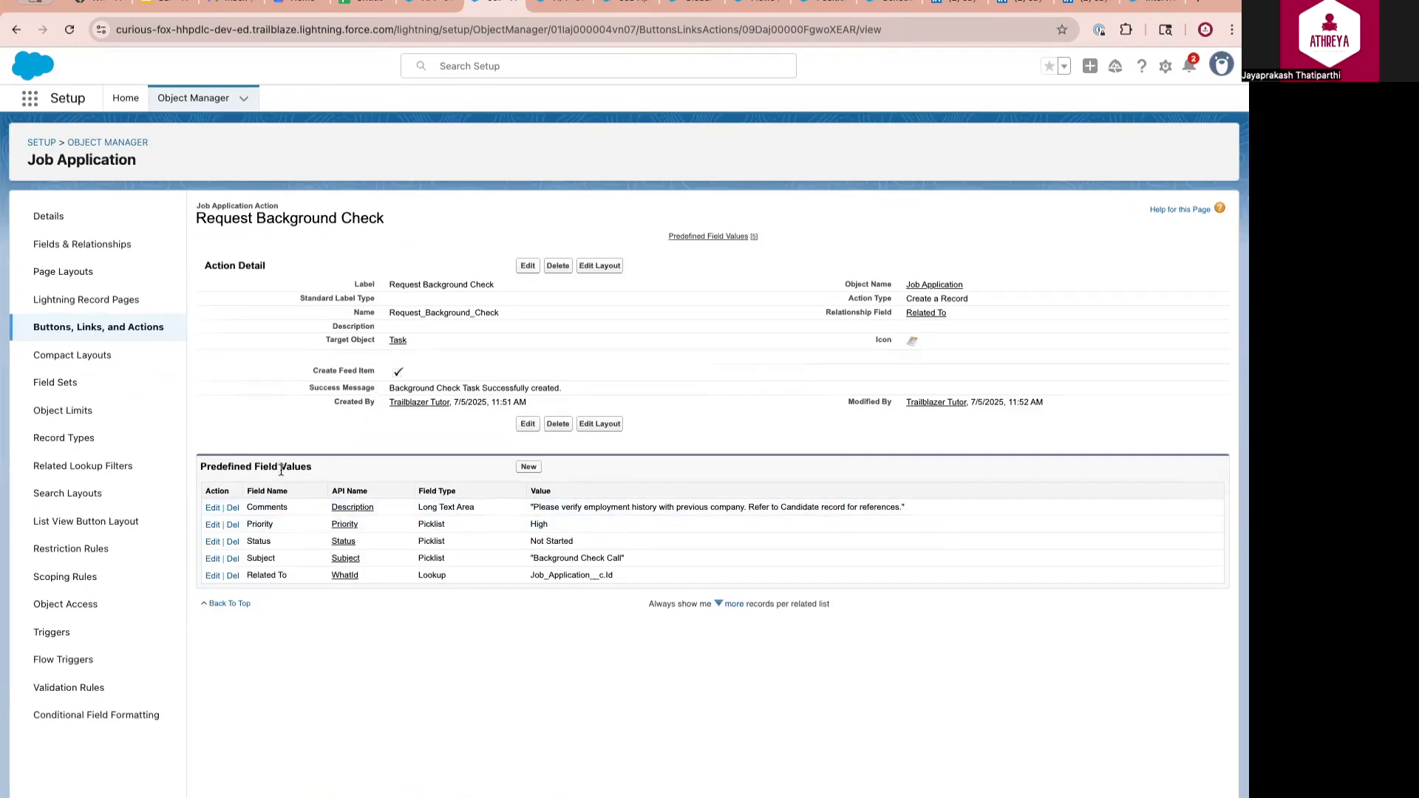
{"action": "left_click_drag", "start_coordinate": [246, 507], "coordinate": [289, 507]}
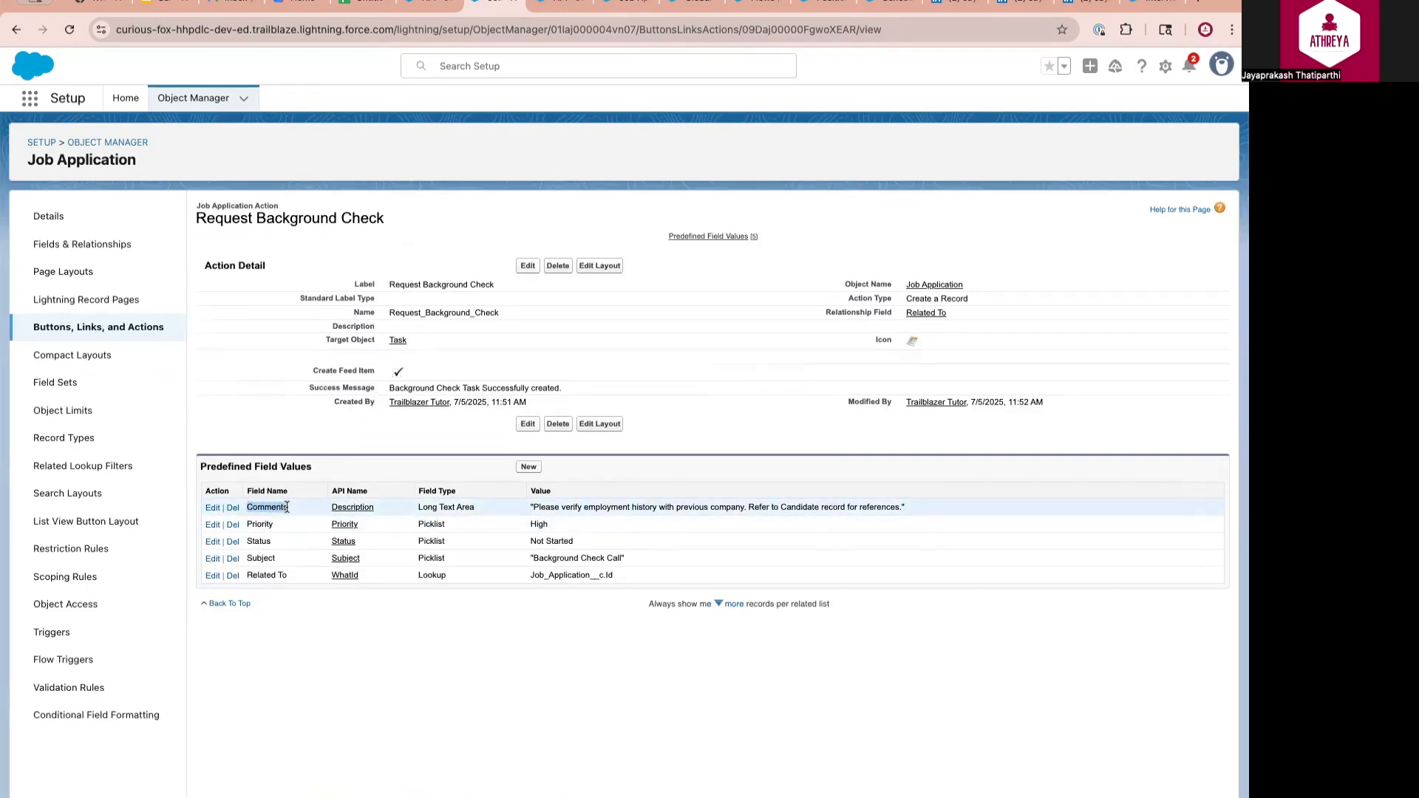
{"action": "left_click_drag", "start_coordinate": [532, 507], "coordinate": [825, 507]}
{"action": "left_click", "coordinate": [888, 506]}
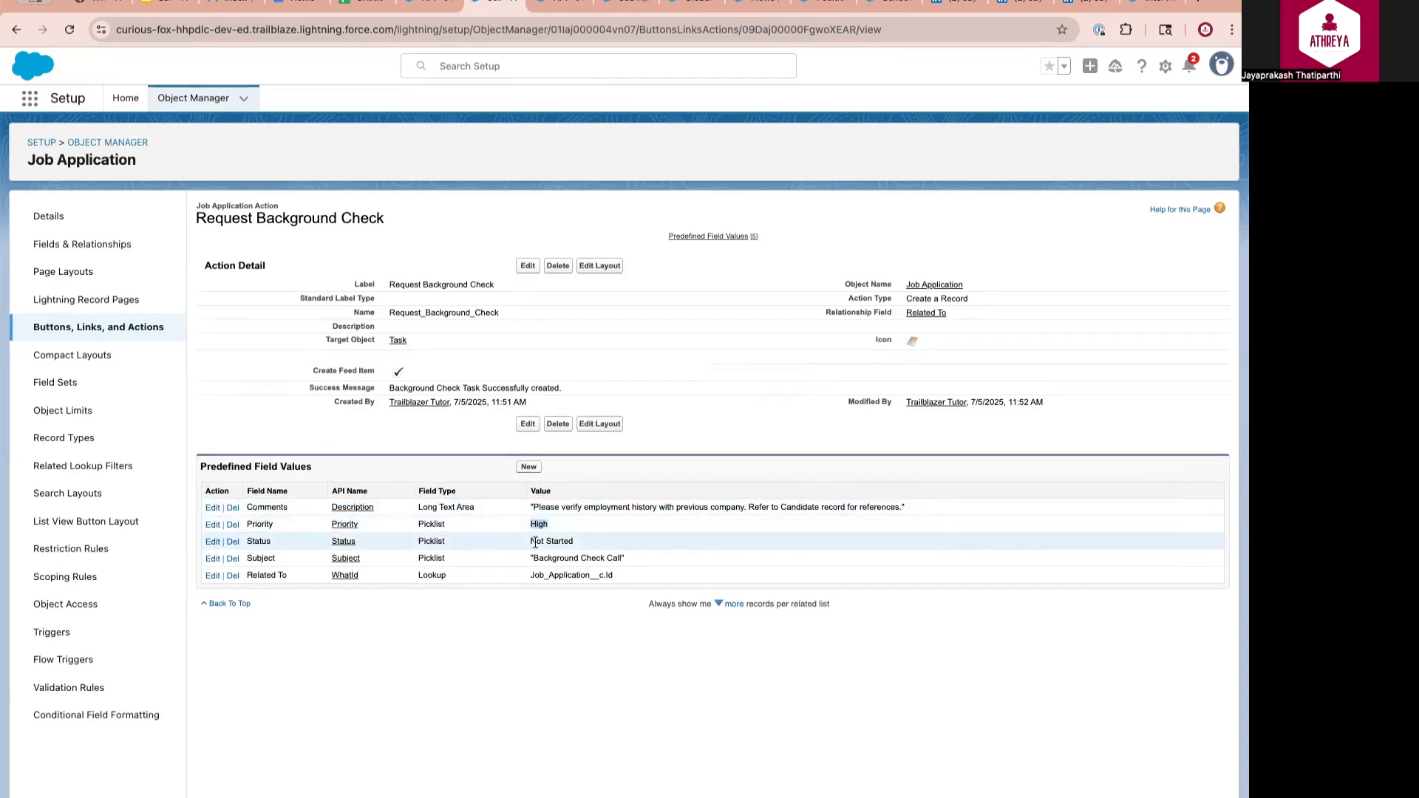
{"action": "left_click_drag", "start_coordinate": [532, 541], "coordinate": [623, 558]}
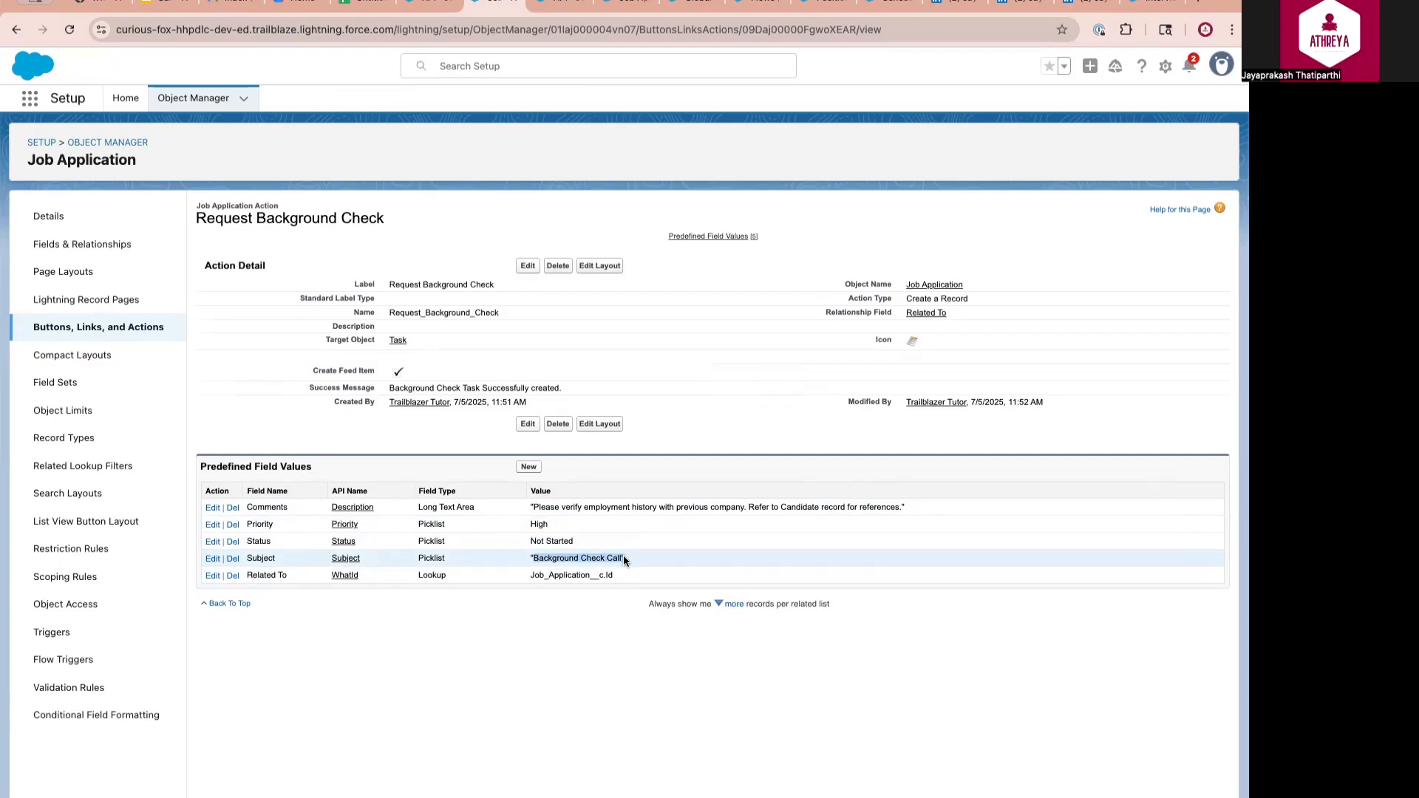
{"action": "left_click_drag", "start_coordinate": [529, 574], "coordinate": [622, 577]}
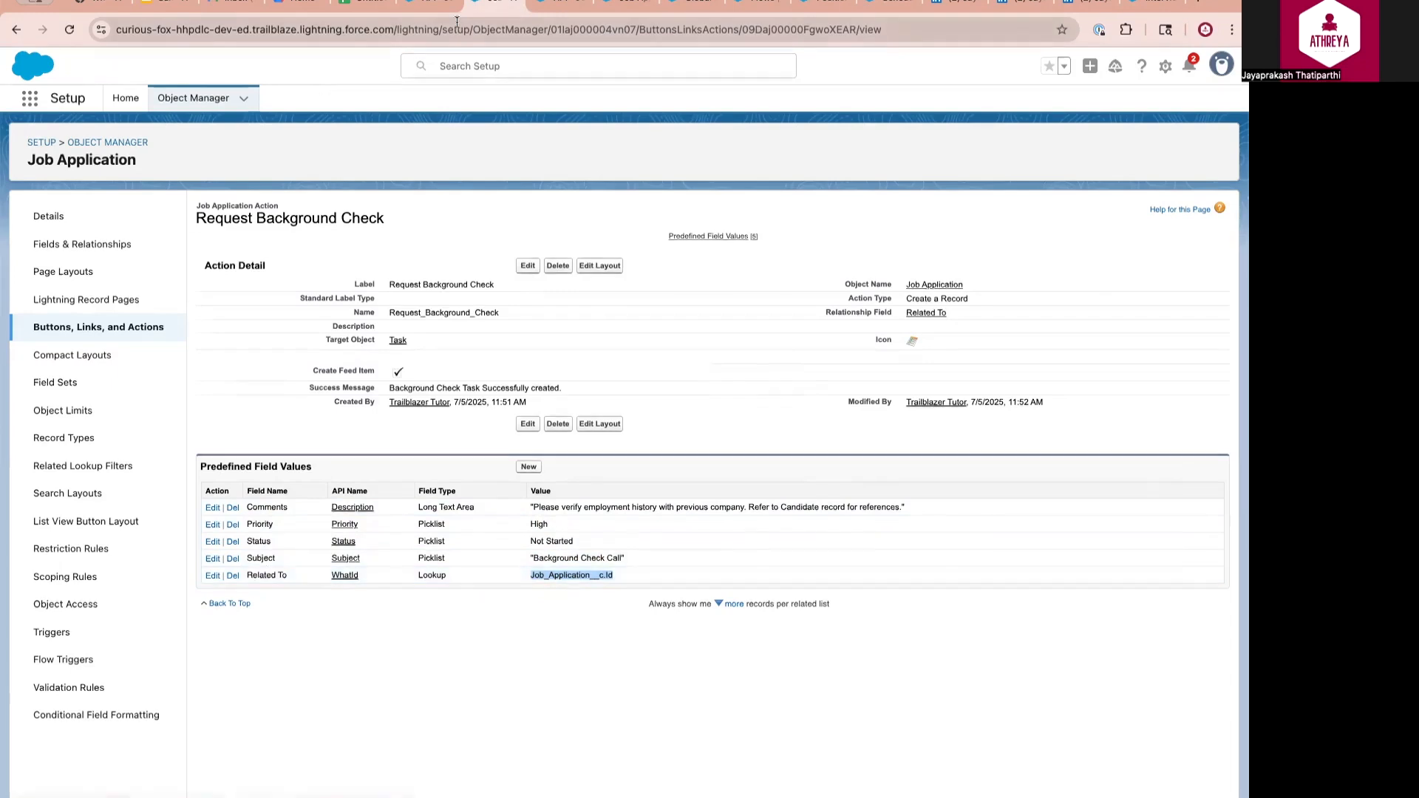
Clone the job application to create record APP-00003
{"action": "left_click", "coordinate": [429, 5]}
{"action": "left_click", "coordinate": [1212, 146]}
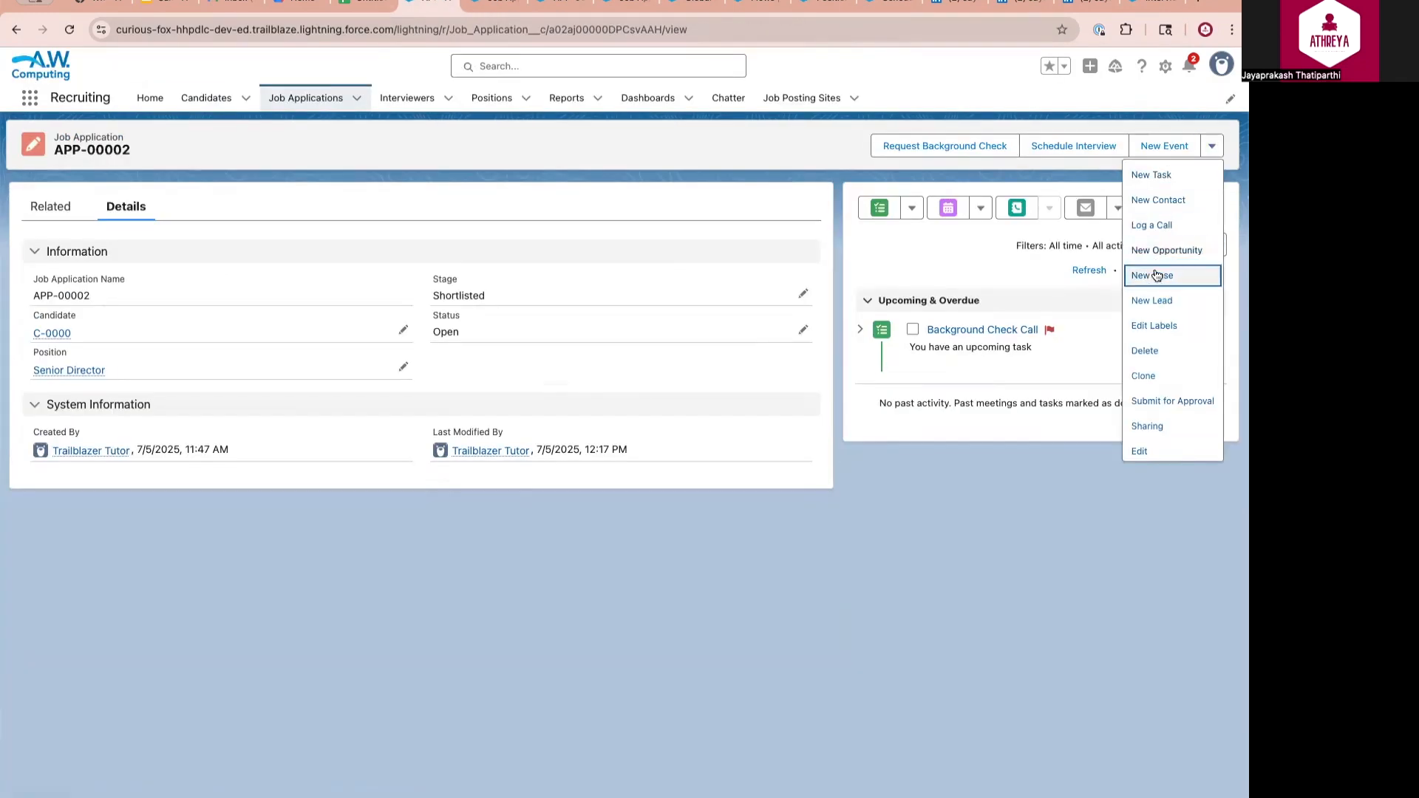
{"action": "left_click", "coordinate": [1161, 301]}
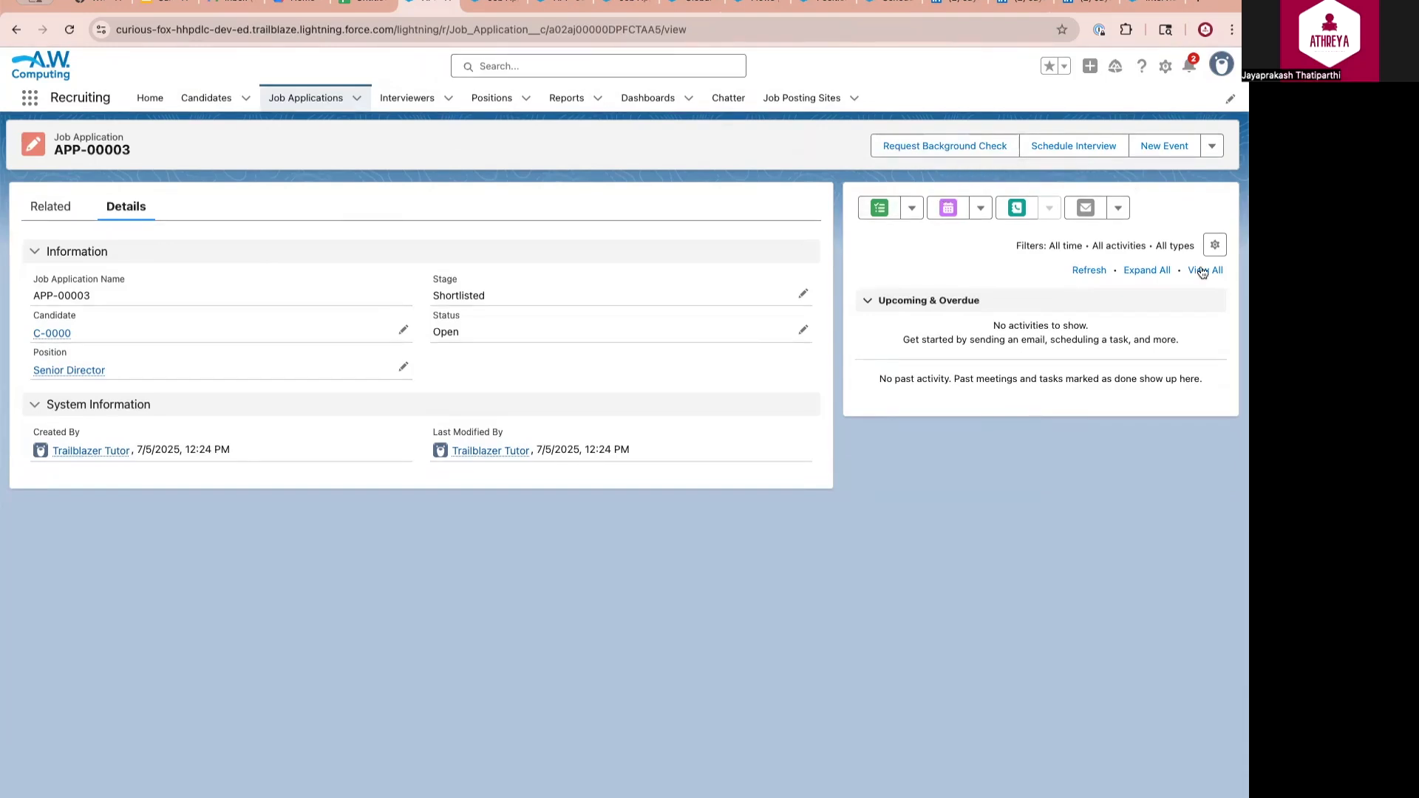
Request a background check on APP-00003 with due date 7/7/2025 and save the task
{"action": "left_click", "coordinate": [953, 147]}
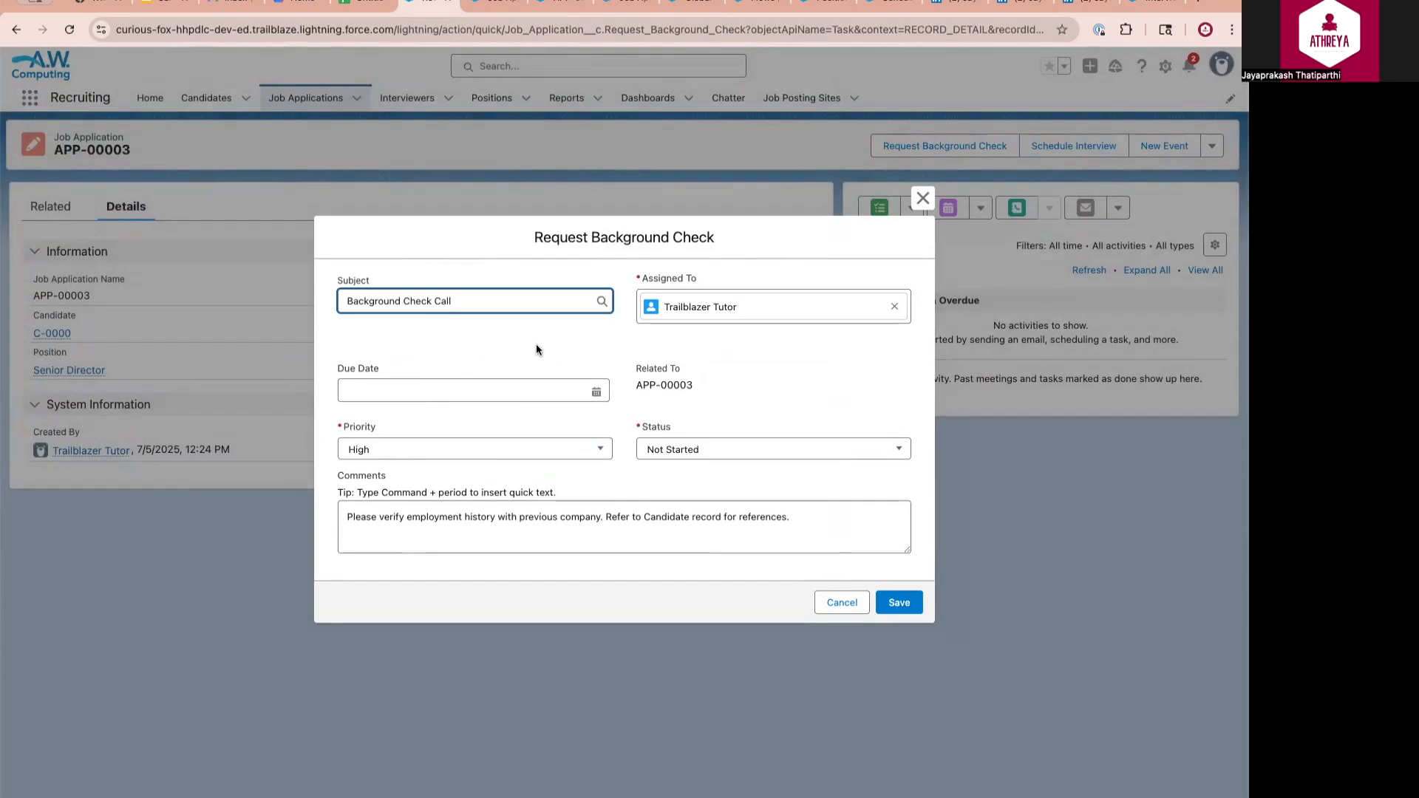
{"action": "left_click", "coordinate": [440, 388]}
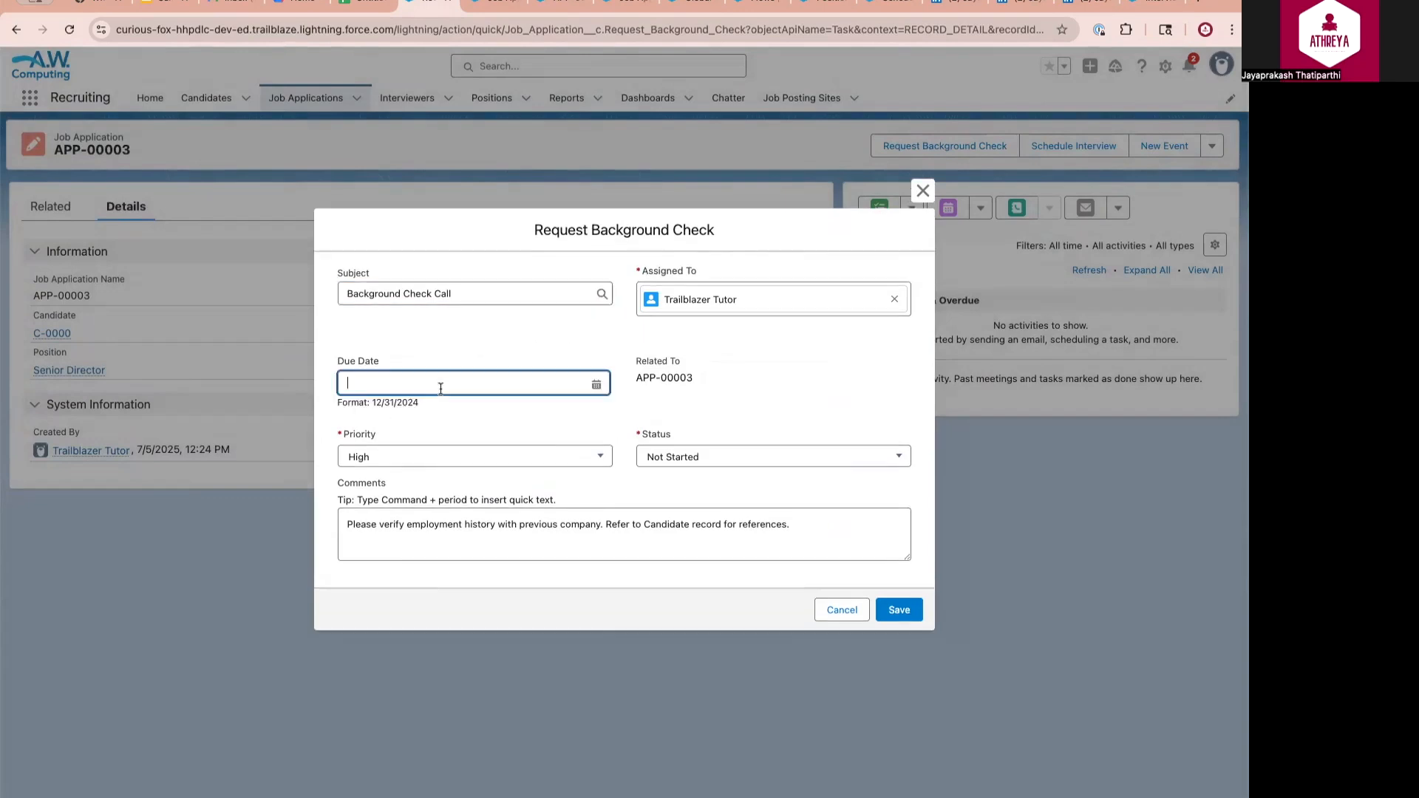
{"action": "left_click", "coordinate": [445, 504]}
{"action": "left_click", "coordinate": [720, 383]}
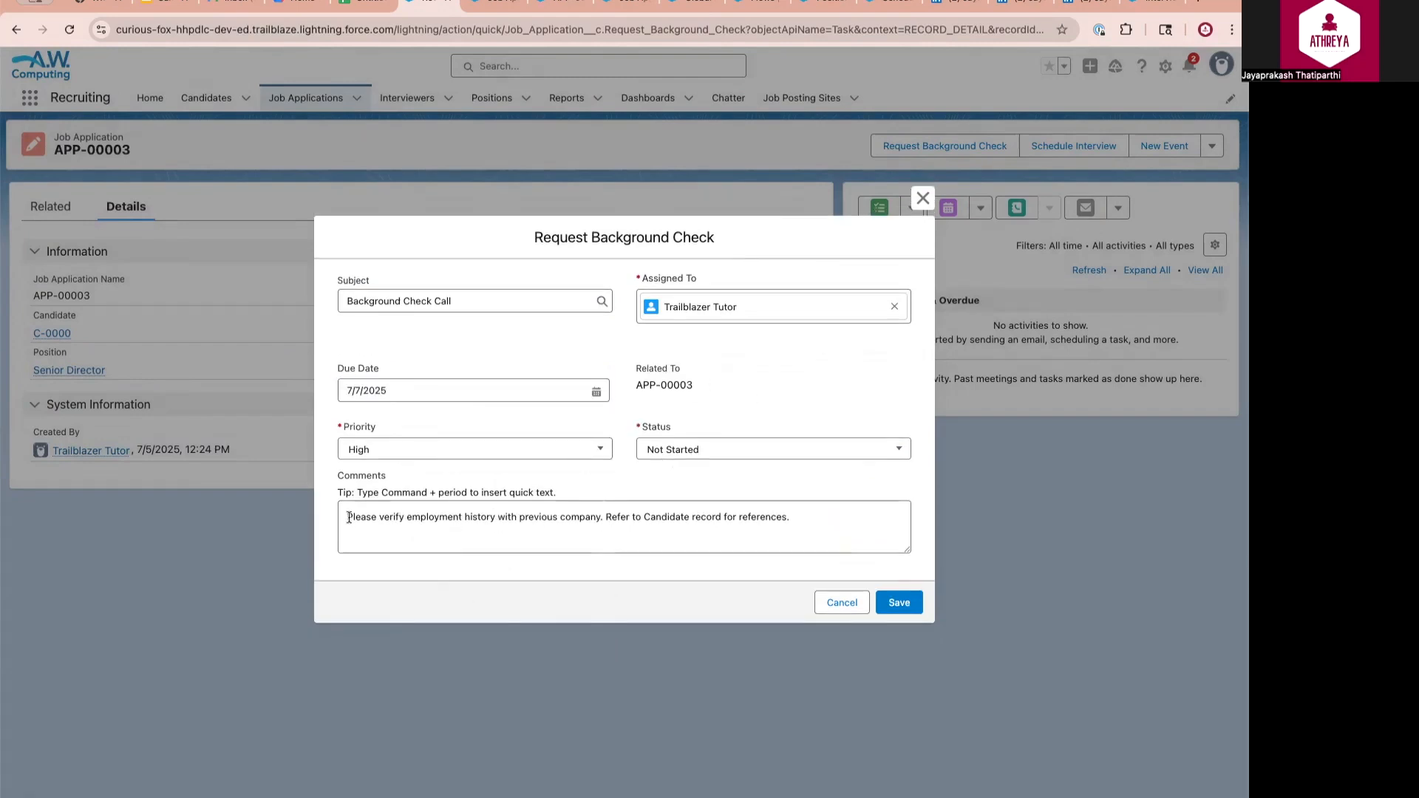
{"action": "left_click_drag", "start_coordinate": [349, 517], "coordinate": [792, 517]}
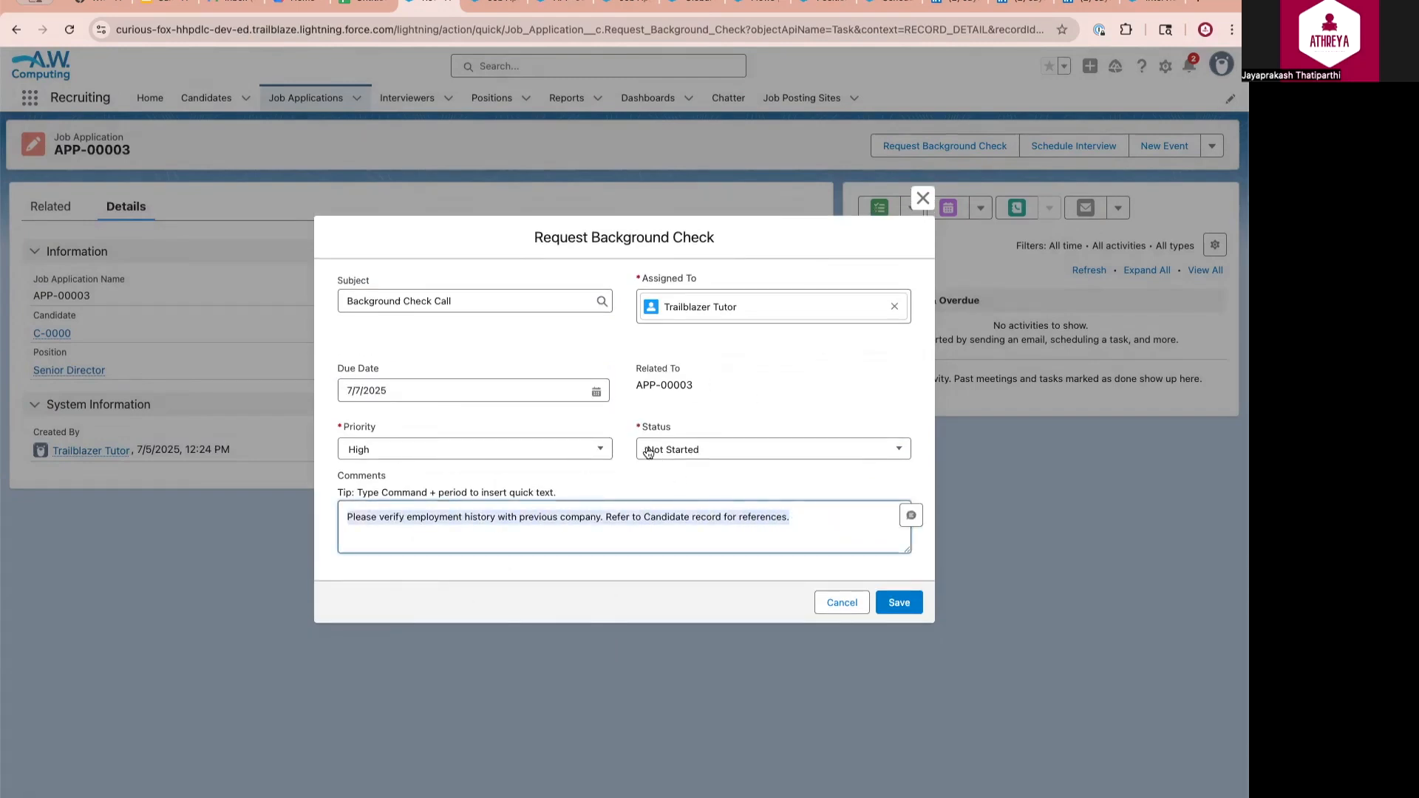
{"action": "left_click", "coordinate": [906, 606]}
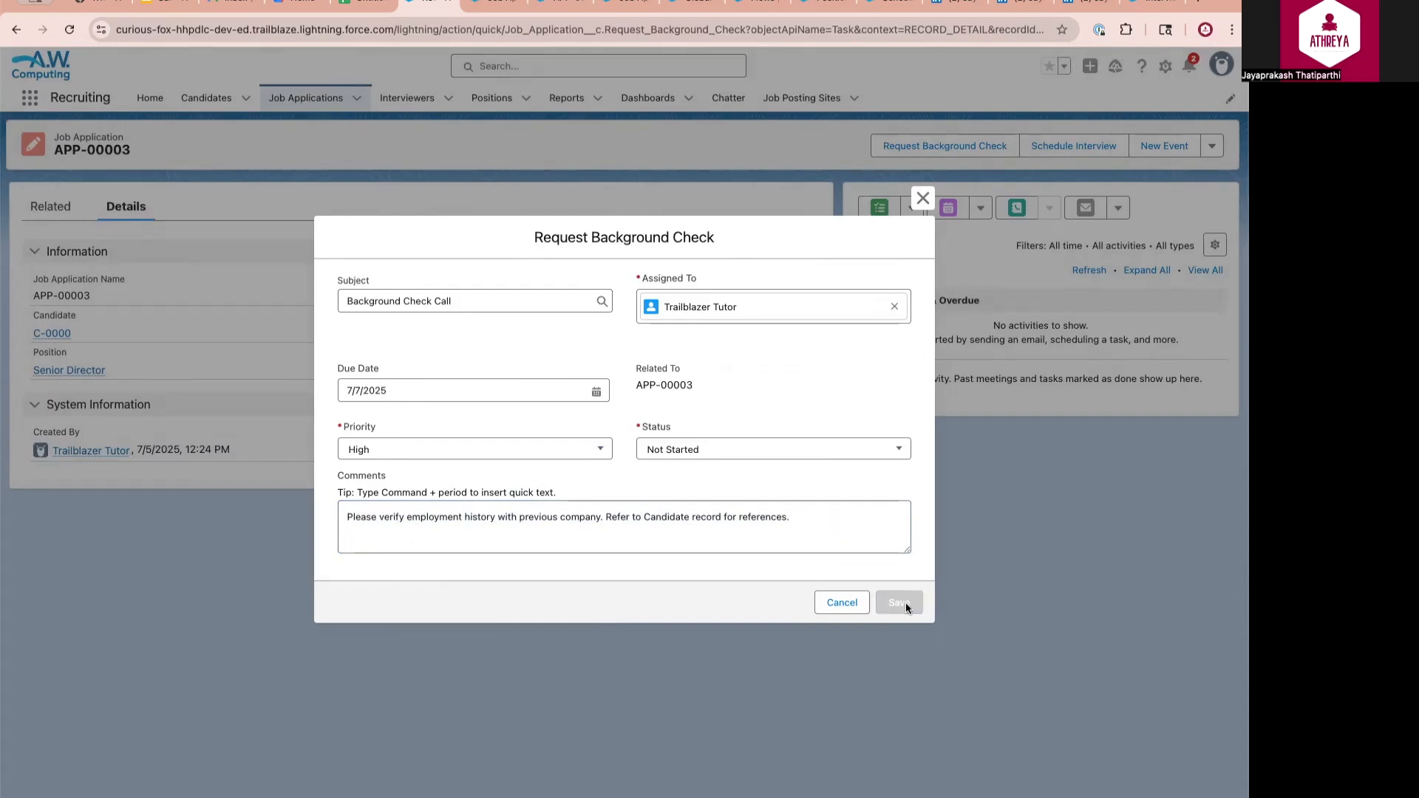
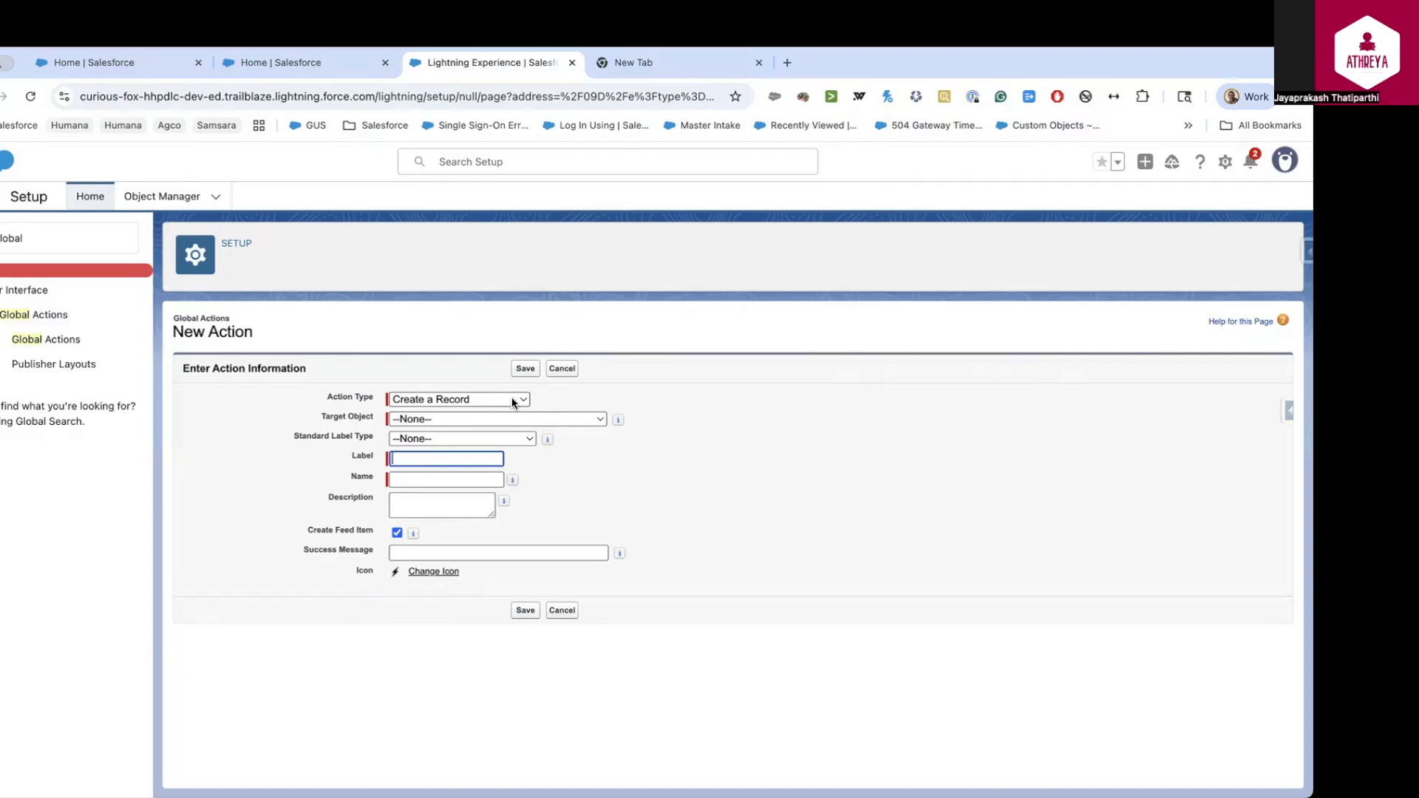
Keep Create a Record as the action type and browse the target object list
{"action": "left_click", "coordinate": [511, 399]}
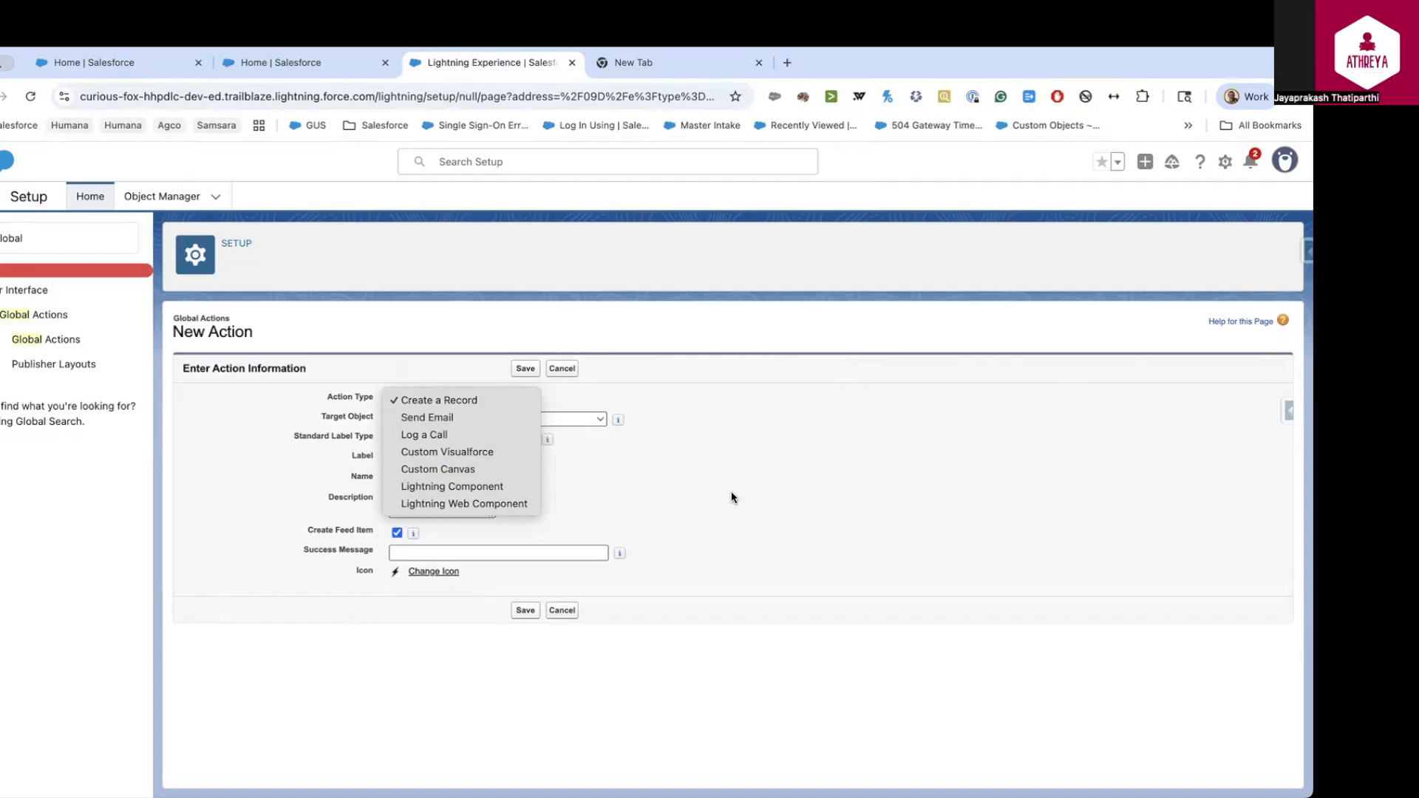
{"action": "left_click", "coordinate": [437, 402]}
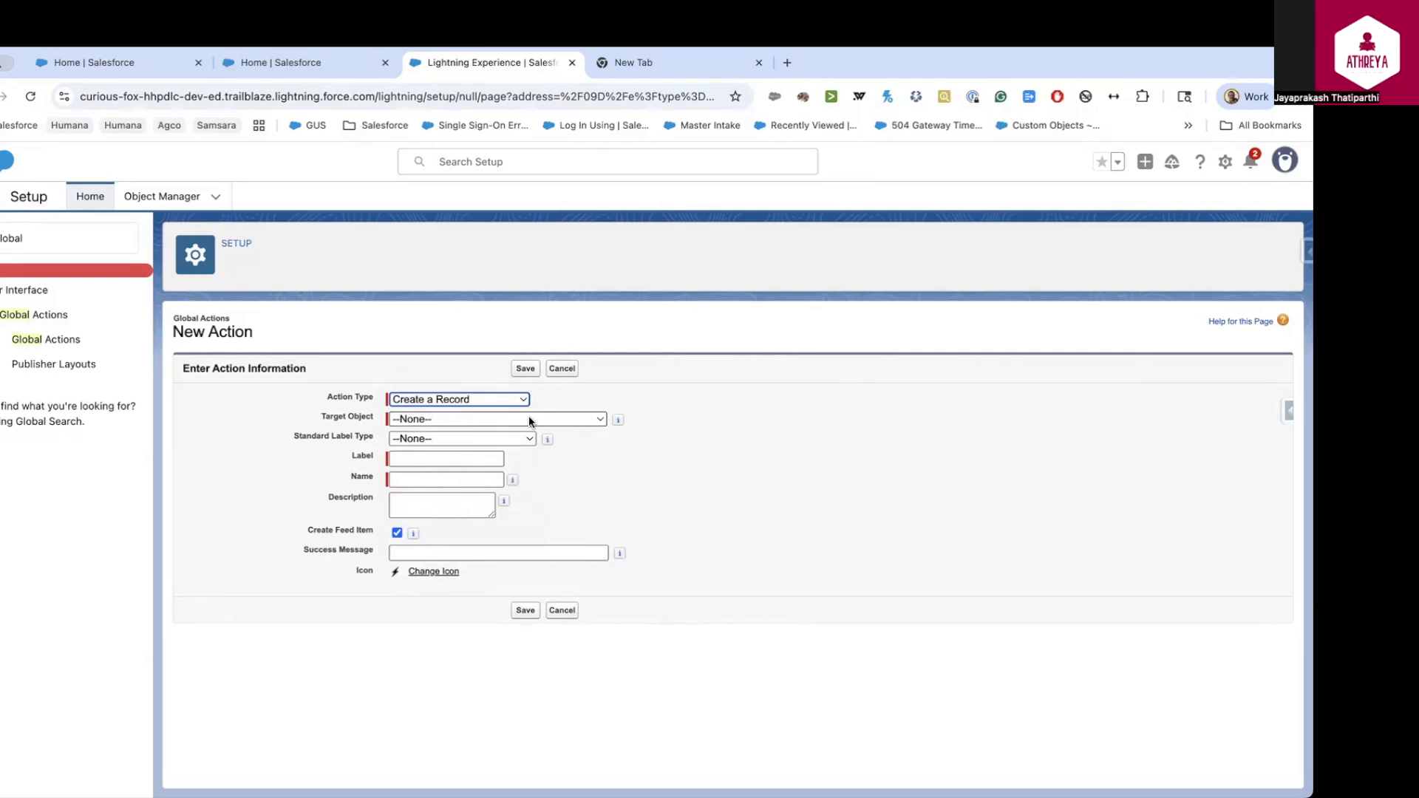
{"action": "left_click", "coordinate": [529, 421]}
{"action": "scroll", "coordinate": [529, 415], "scroll_direction": "down", "scroll_amount": 5}
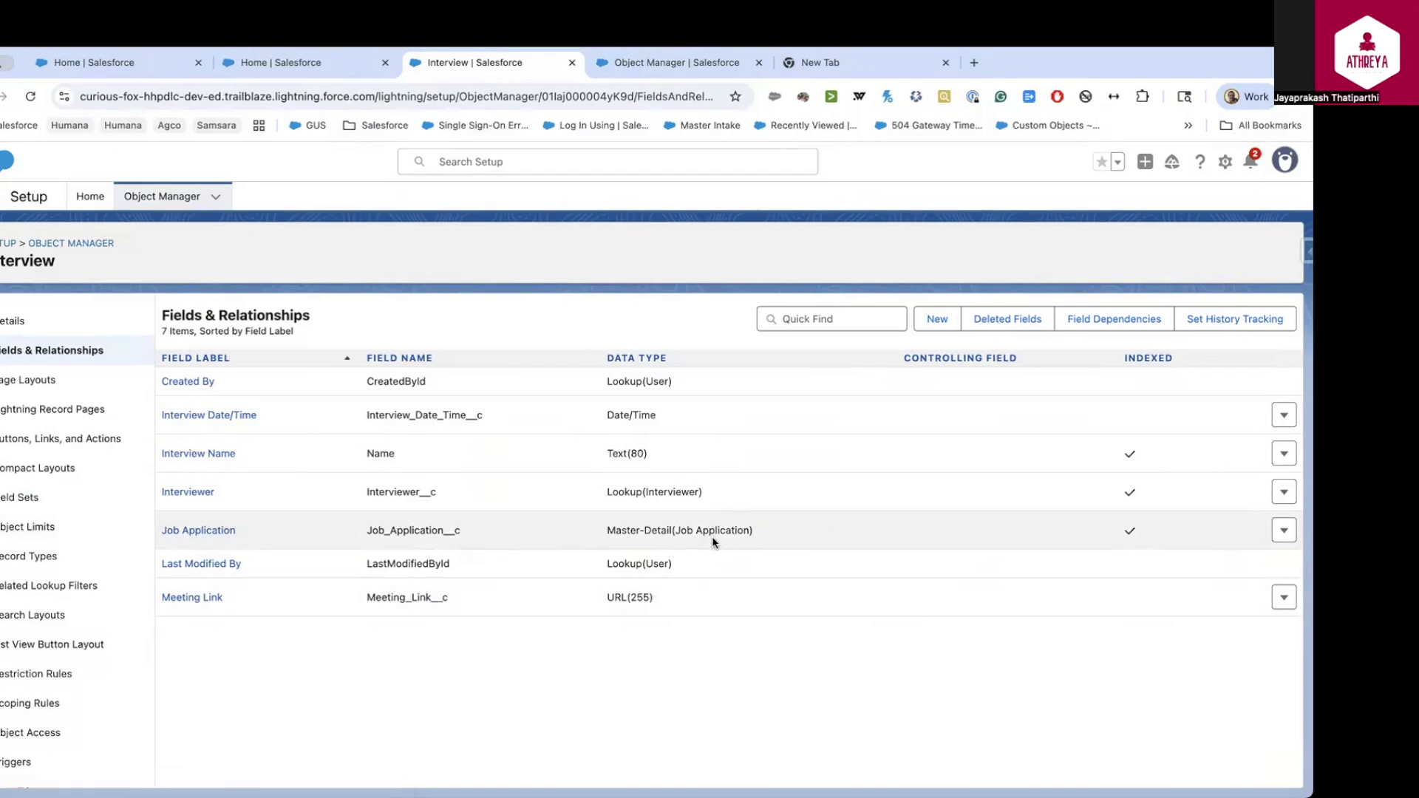
Inspect the Job Application master-detail field's edit page and field type choices, then go back to Setup Home
{"action": "left_click_drag", "start_coordinate": [764, 535], "coordinate": [597, 534]}
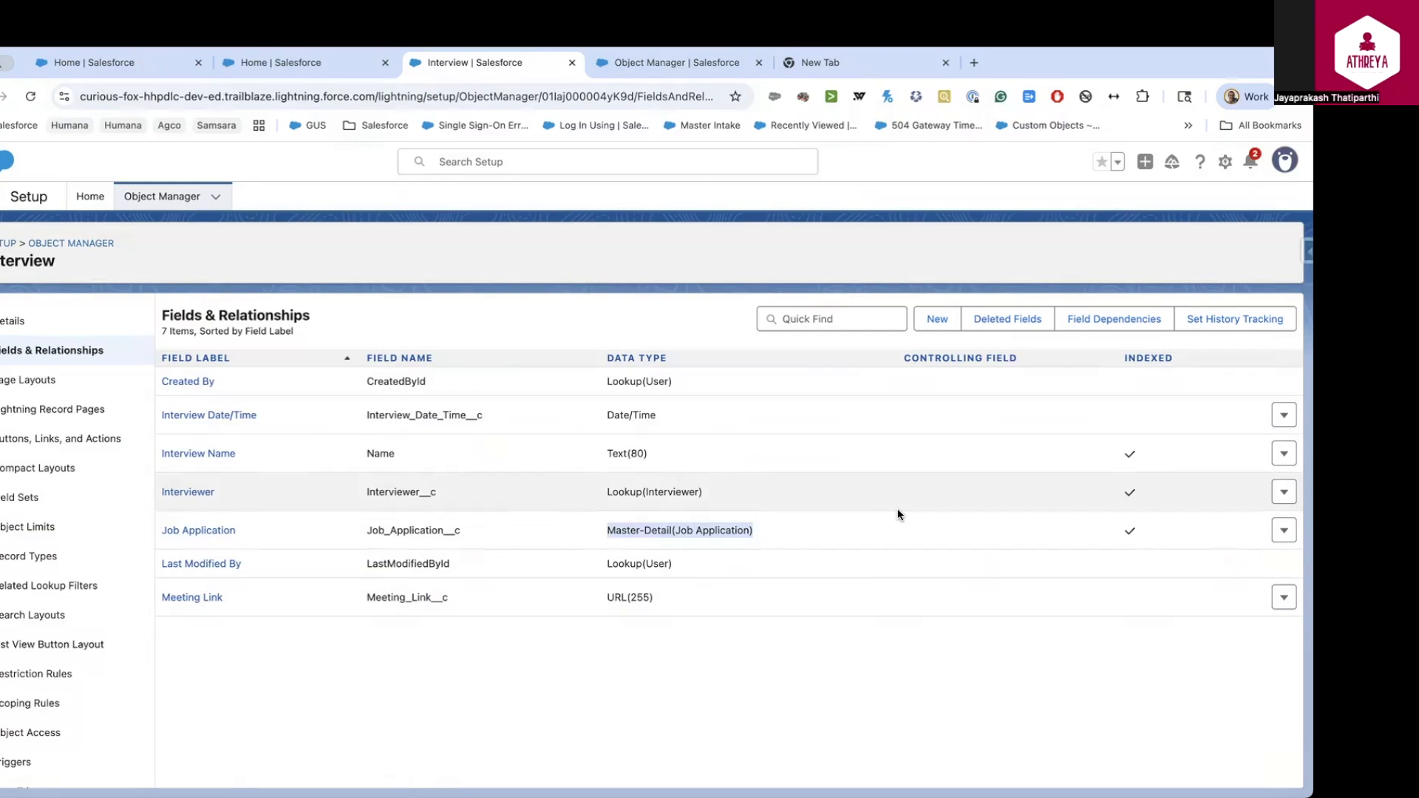
{"action": "left_click", "coordinate": [1283, 530]}
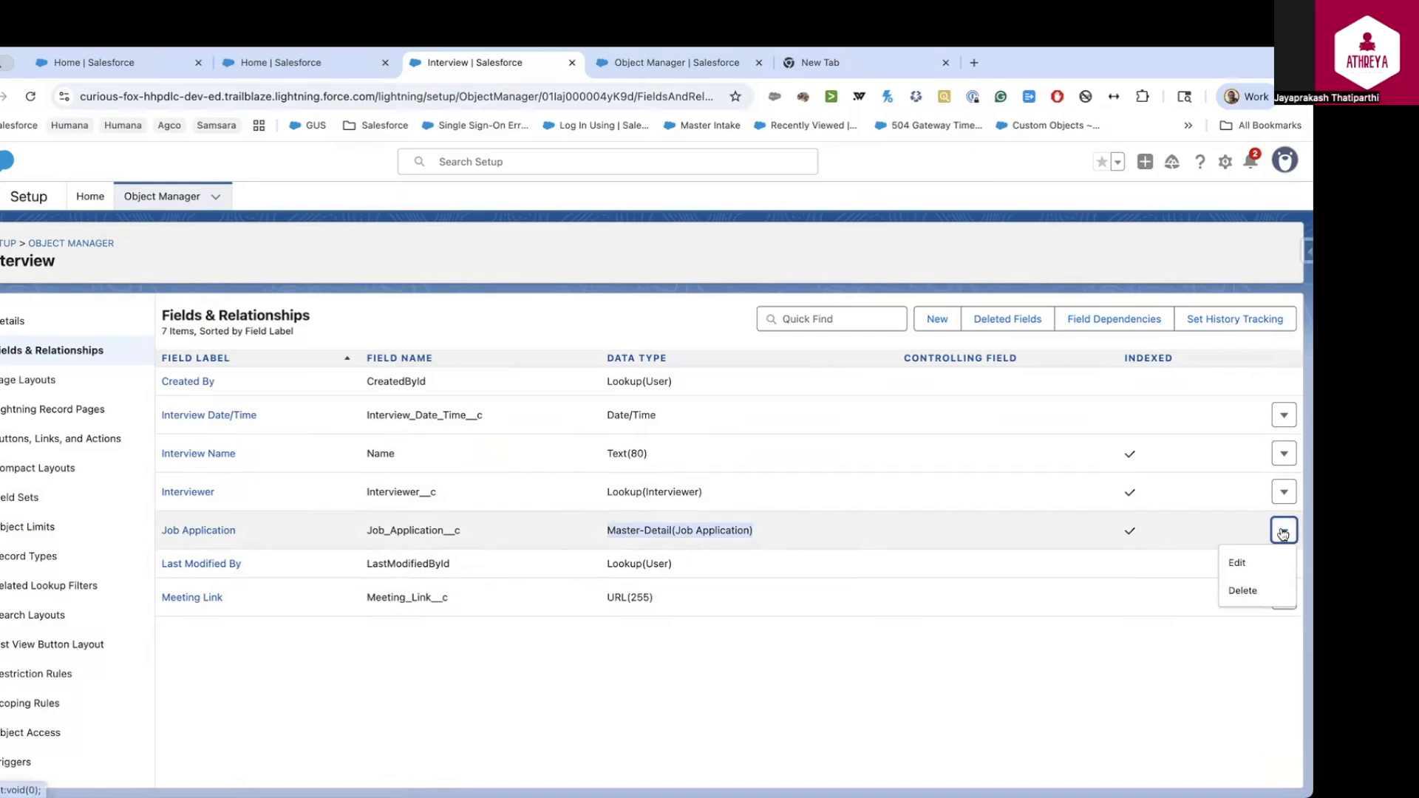
{"action": "left_click", "coordinate": [1238, 564]}
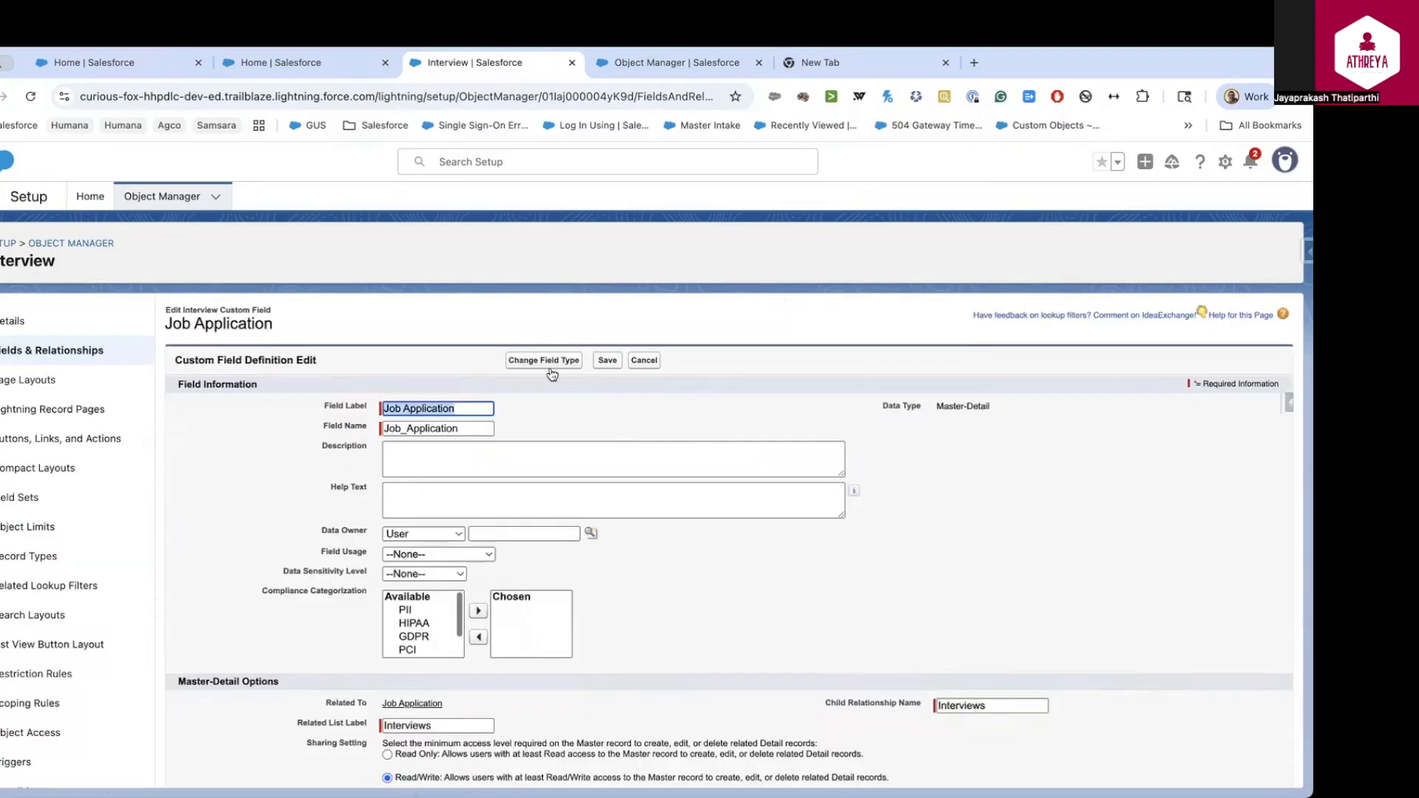
{"action": "left_click", "coordinate": [548, 366]}
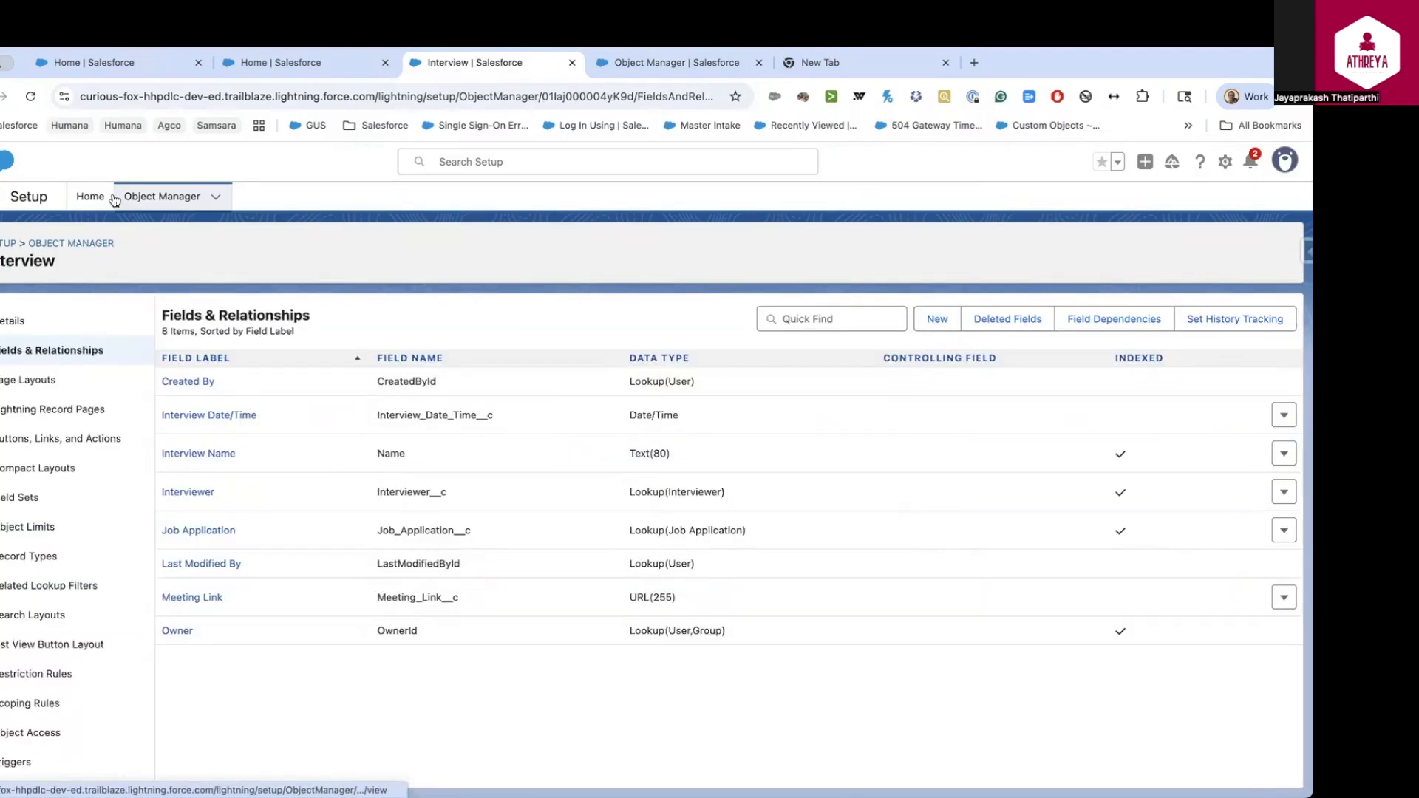
{"action": "left_click", "coordinate": [95, 198]}
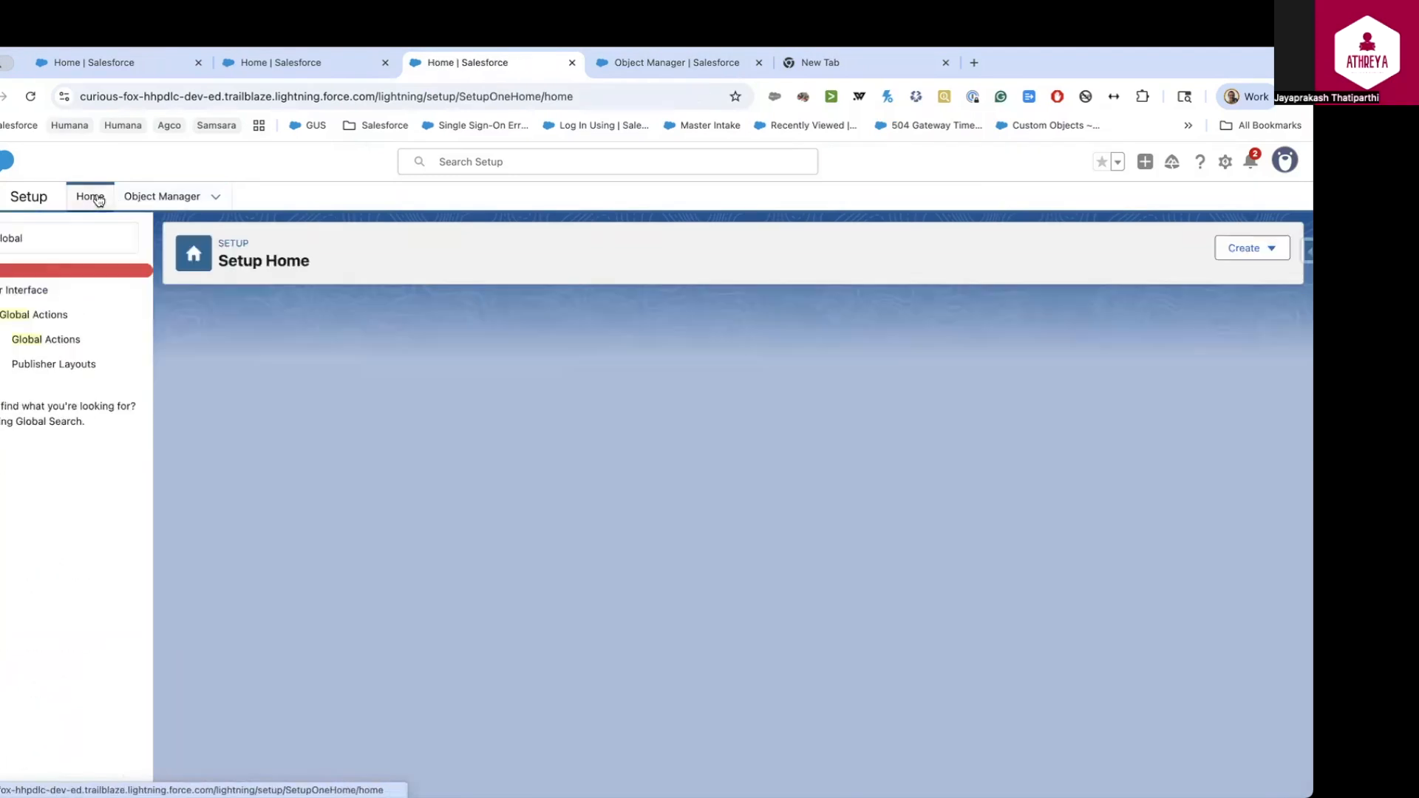
Start a new global action and pick Interview as its target object
{"action": "left_click", "coordinate": [49, 347]}
{"action": "left_click", "coordinate": [544, 384]}
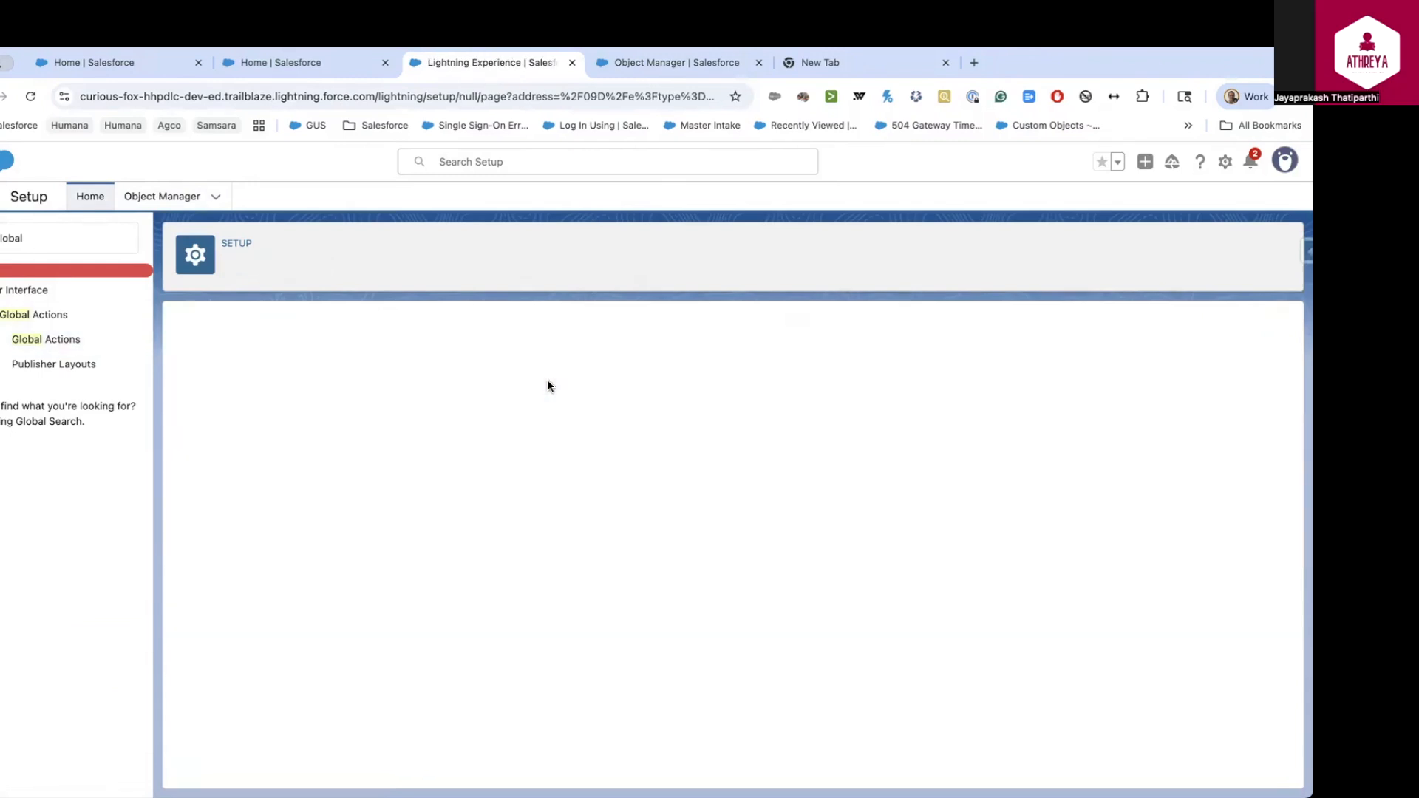
{"action": "left_click", "coordinate": [485, 419]}
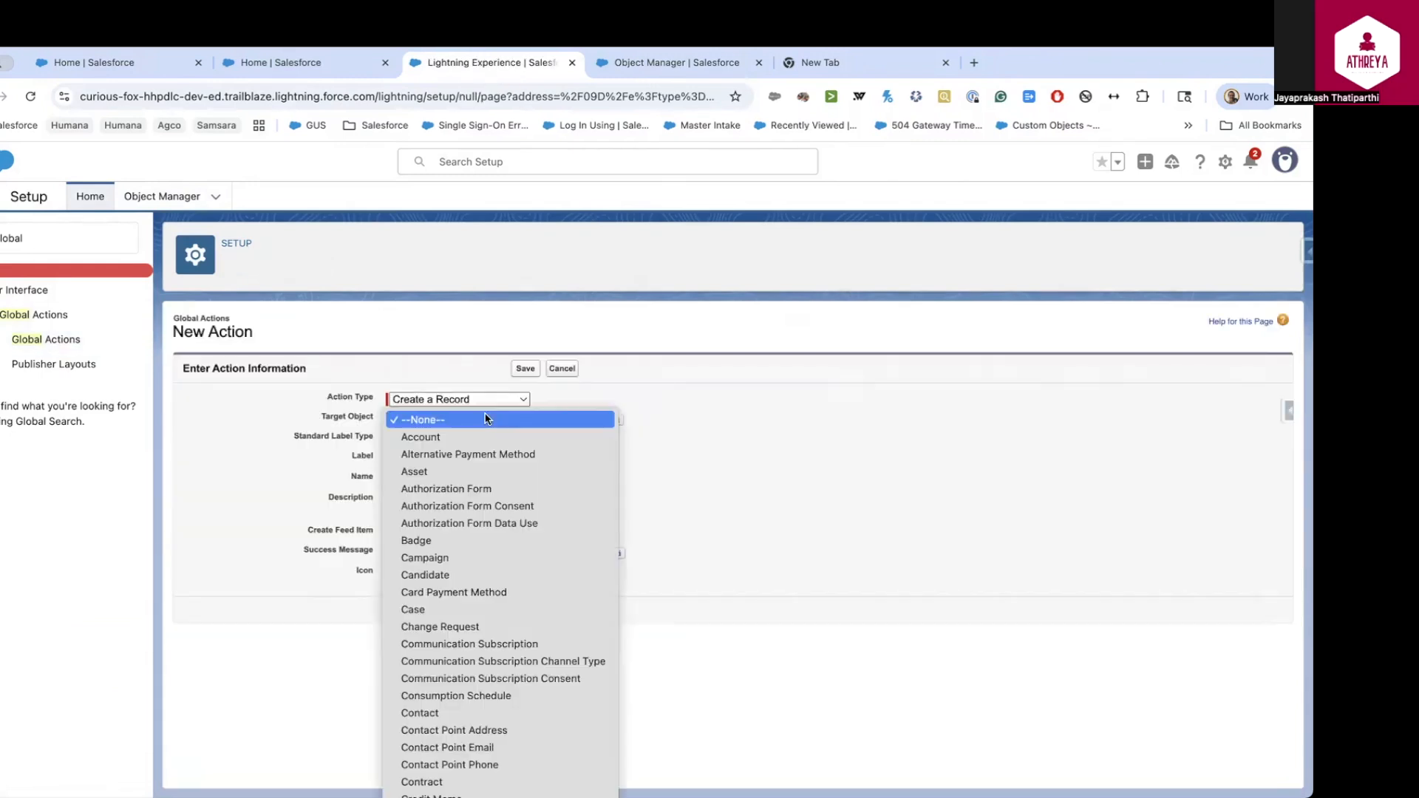
{"action": "scroll", "coordinate": [485, 419], "scroll_direction": "down", "scroll_amount": 3}
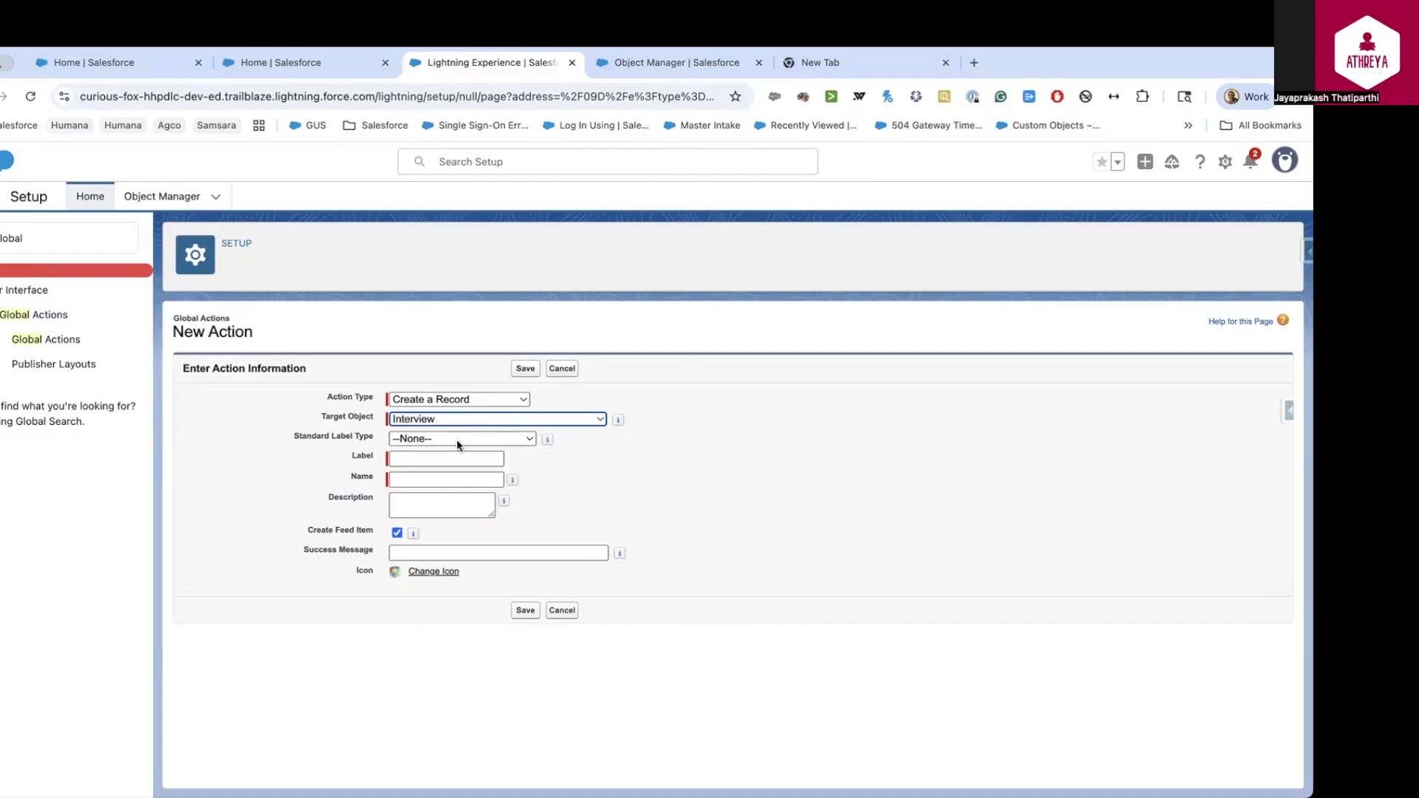
Label it 'Create Interview', describe it 'This creates interview record', add success message 'Interview Successfully created', and save
{"action": "left_click", "coordinate": [430, 458]}
{"action": "type", "text": "Create Interview"}
{"action": "left_click", "coordinate": [427, 505]}
{"action": "type", "text": "This creates interview record"}
{"action": "left_click", "coordinate": [430, 552]}
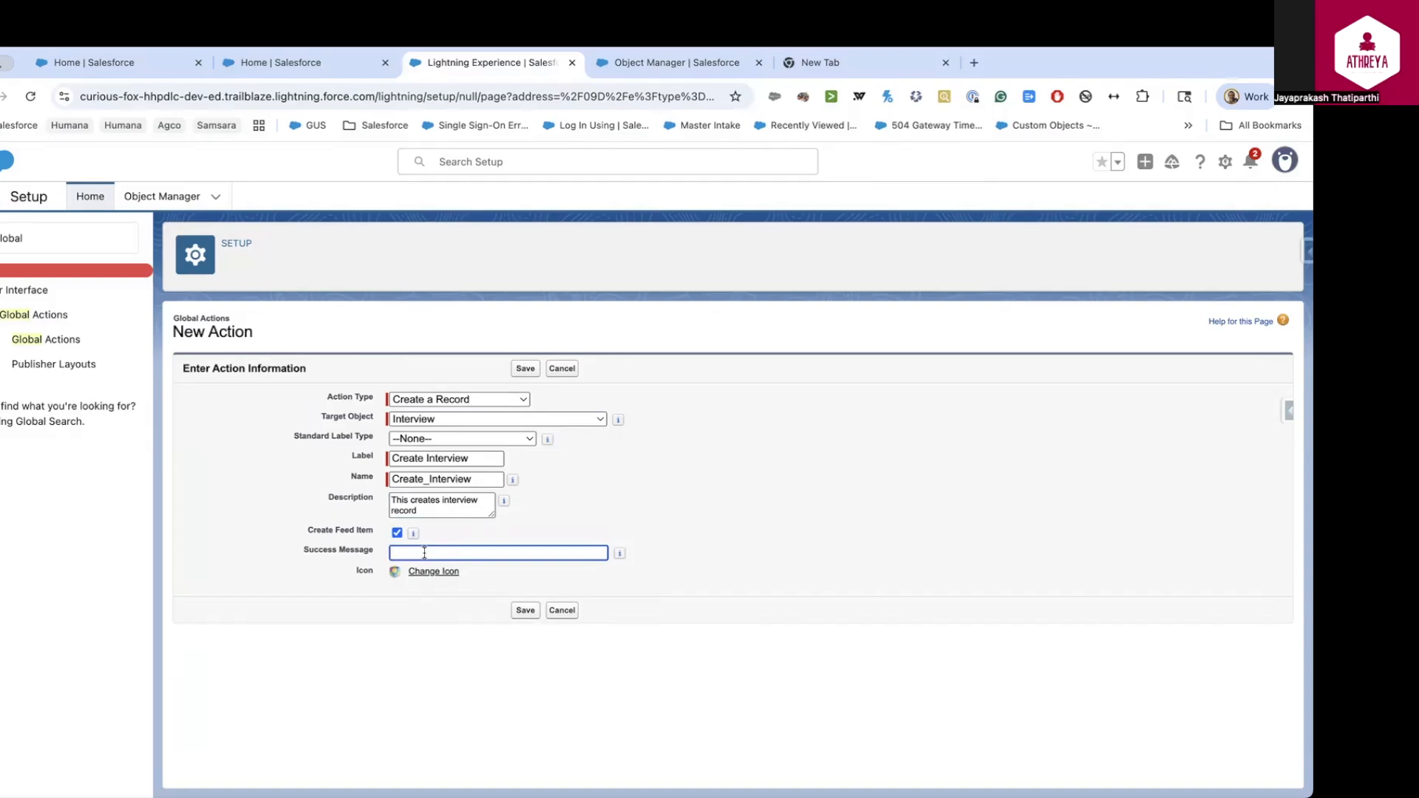
{"action": "type", "text": "Interview Successfully created"}
{"action": "left_click", "coordinate": [525, 611]}
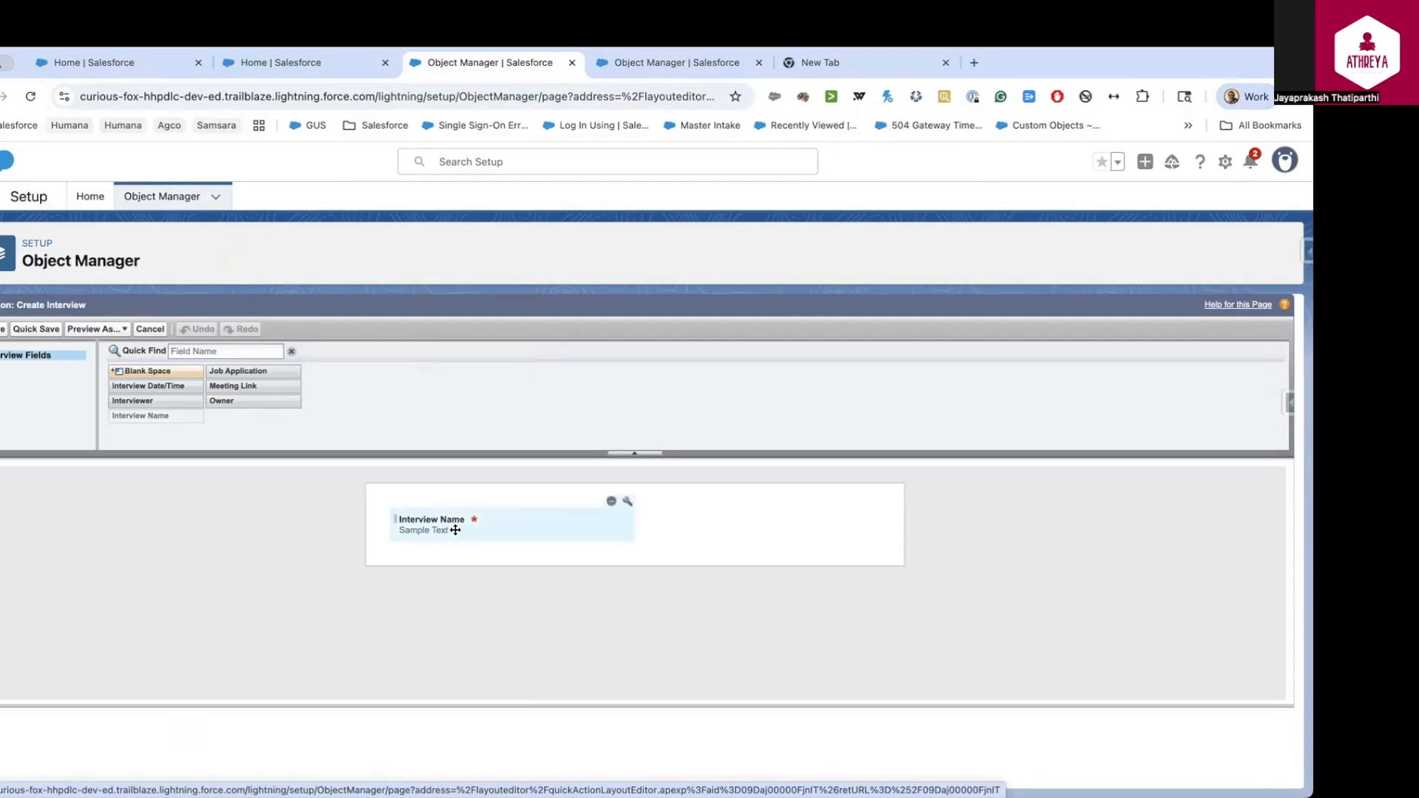
Add Job Application beside Interview Name in the layout and make it required
{"action": "left_click_drag", "start_coordinate": [271, 378], "coordinate": [694, 526]}
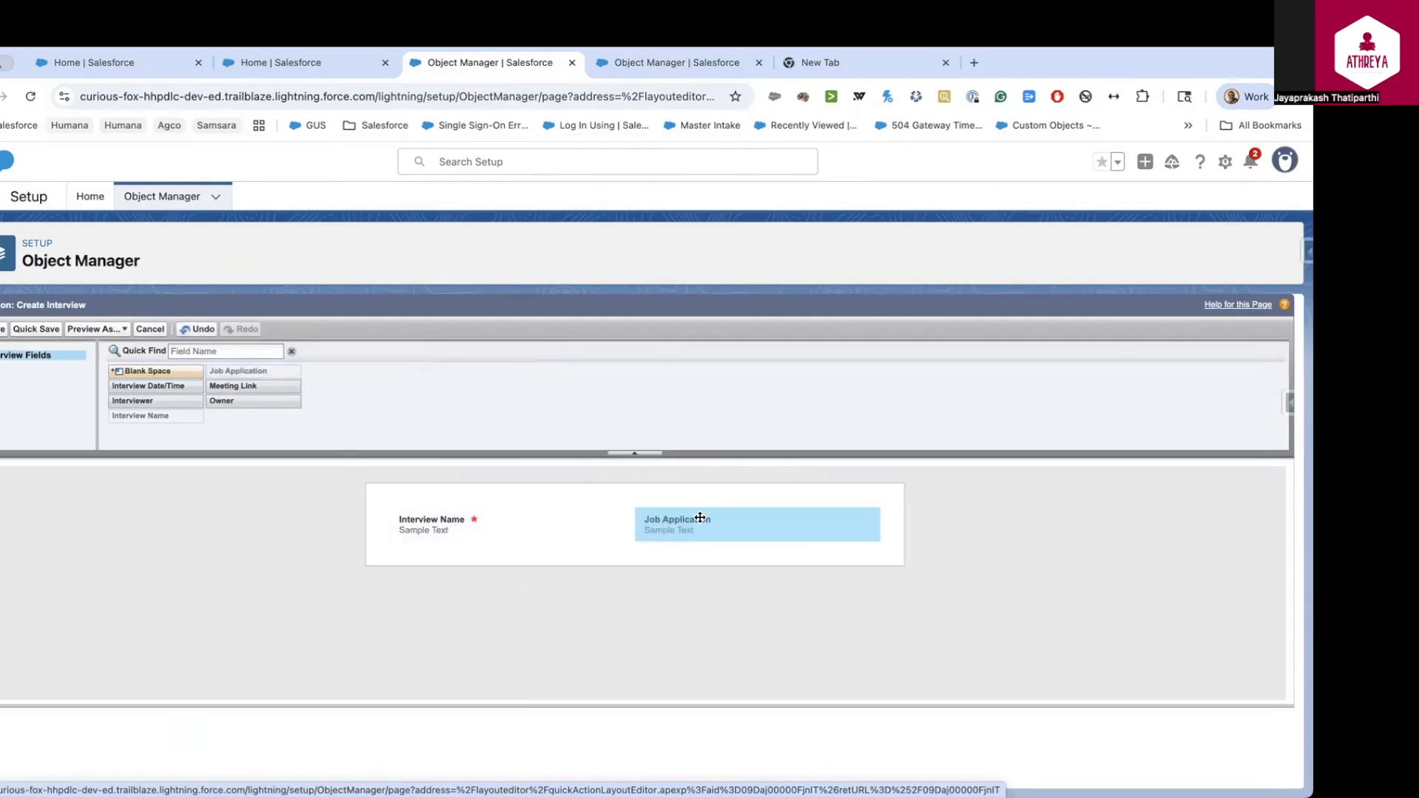
{"action": "mouse_move", "coordinate": [759, 529]}
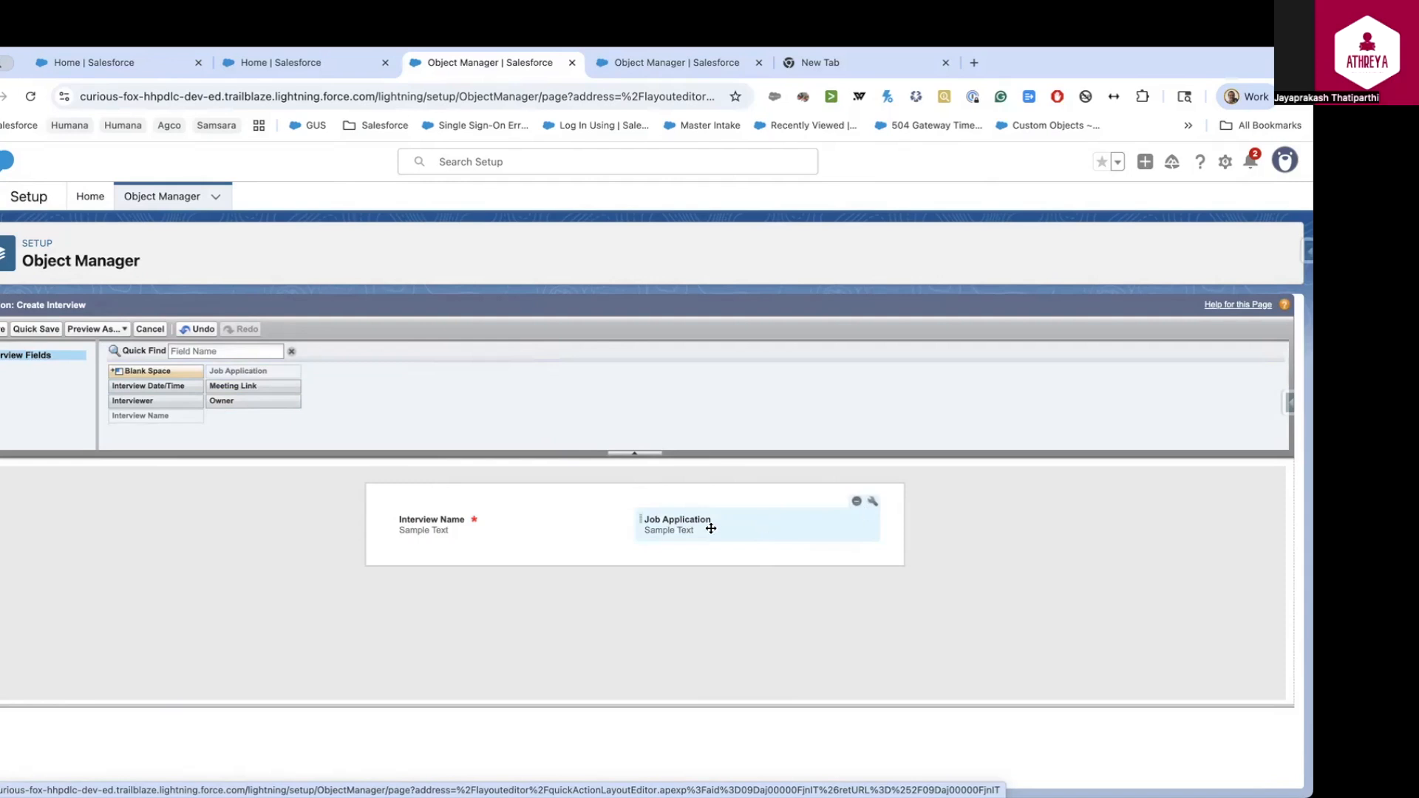
{"action": "left_click", "coordinate": [872, 507]}
{"action": "left_click", "coordinate": [702, 544]}
{"action": "left_click", "coordinate": [593, 580]}
Add Interview Date/Time, Meeting Link and a required Interviewer field, then save the layout
{"action": "left_click_drag", "start_coordinate": [154, 386], "coordinate": [436, 545]}
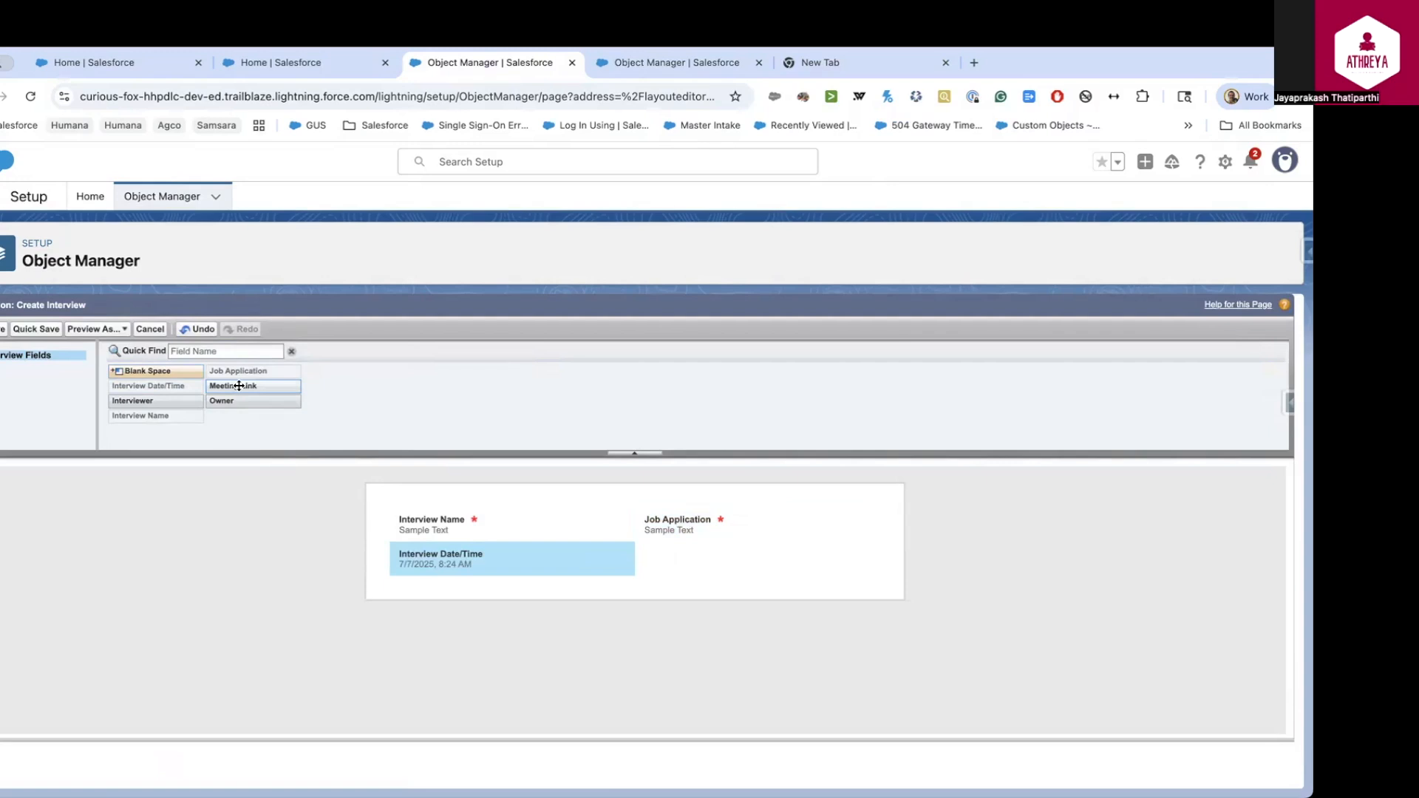
{"action": "left_click_drag", "start_coordinate": [238, 386], "coordinate": [695, 558]}
{"action": "left_click_drag", "start_coordinate": [132, 401], "coordinate": [436, 591]}
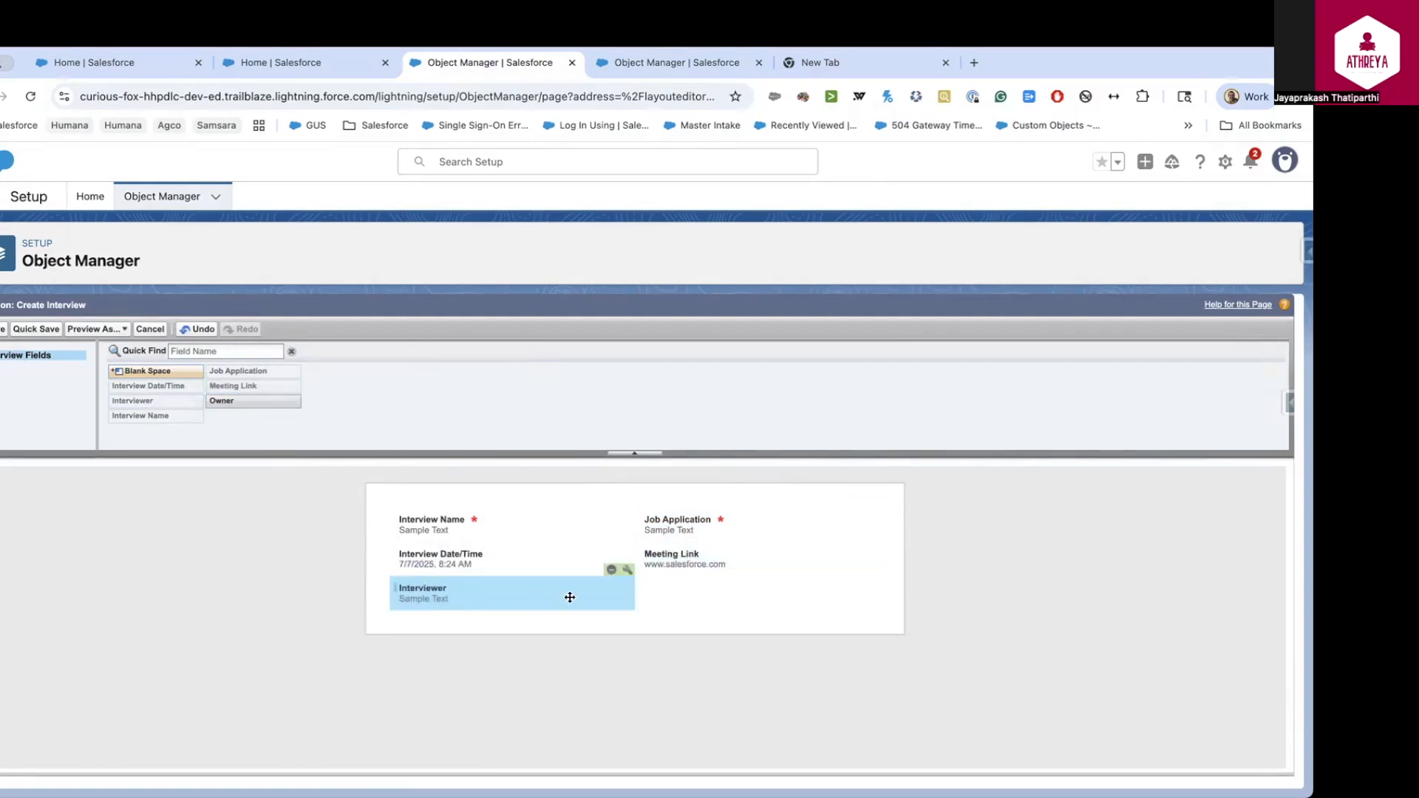
{"action": "left_click", "coordinate": [626, 570]}
{"action": "left_click", "coordinate": [693, 543]}
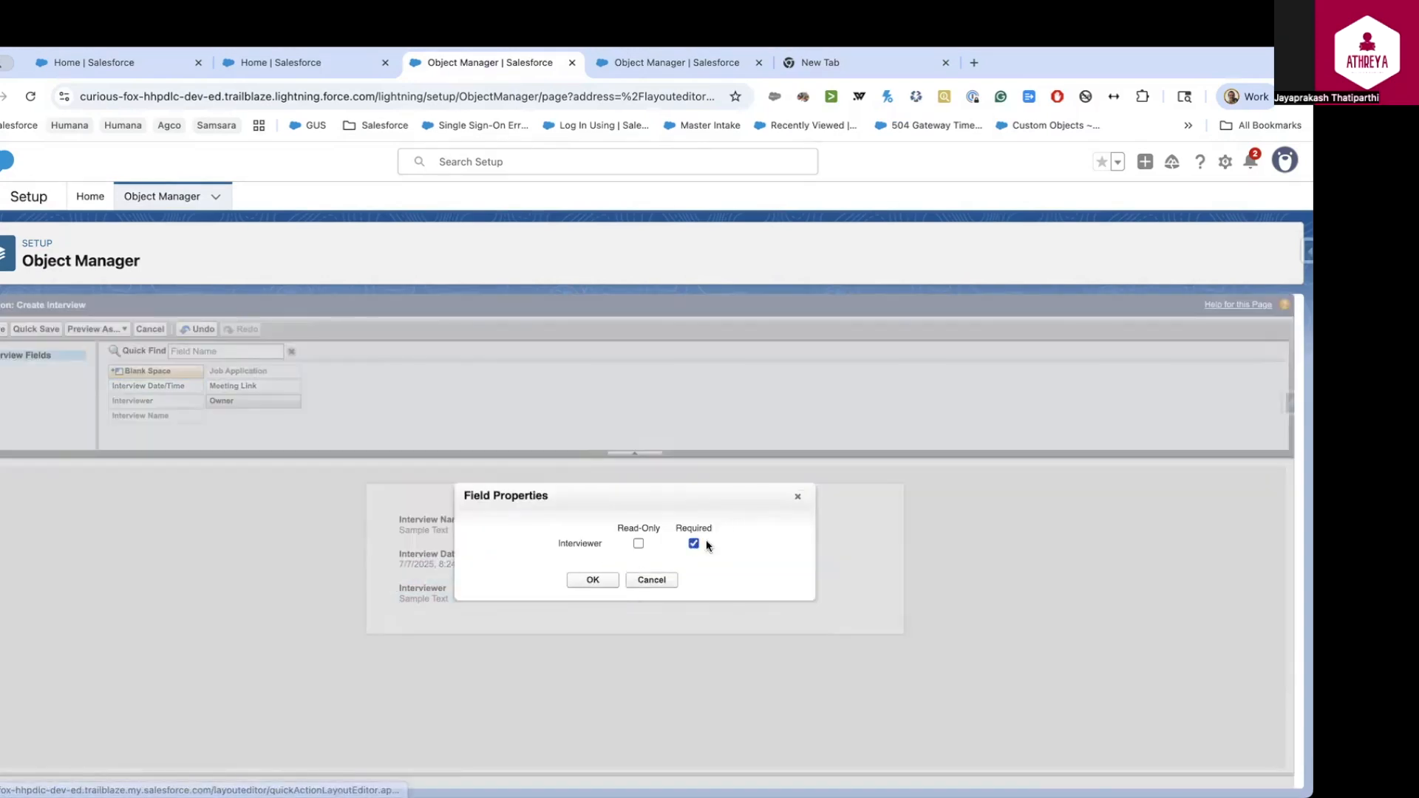
{"action": "left_click", "coordinate": [602, 583]}
{"action": "left_click", "coordinate": [3, 329]}
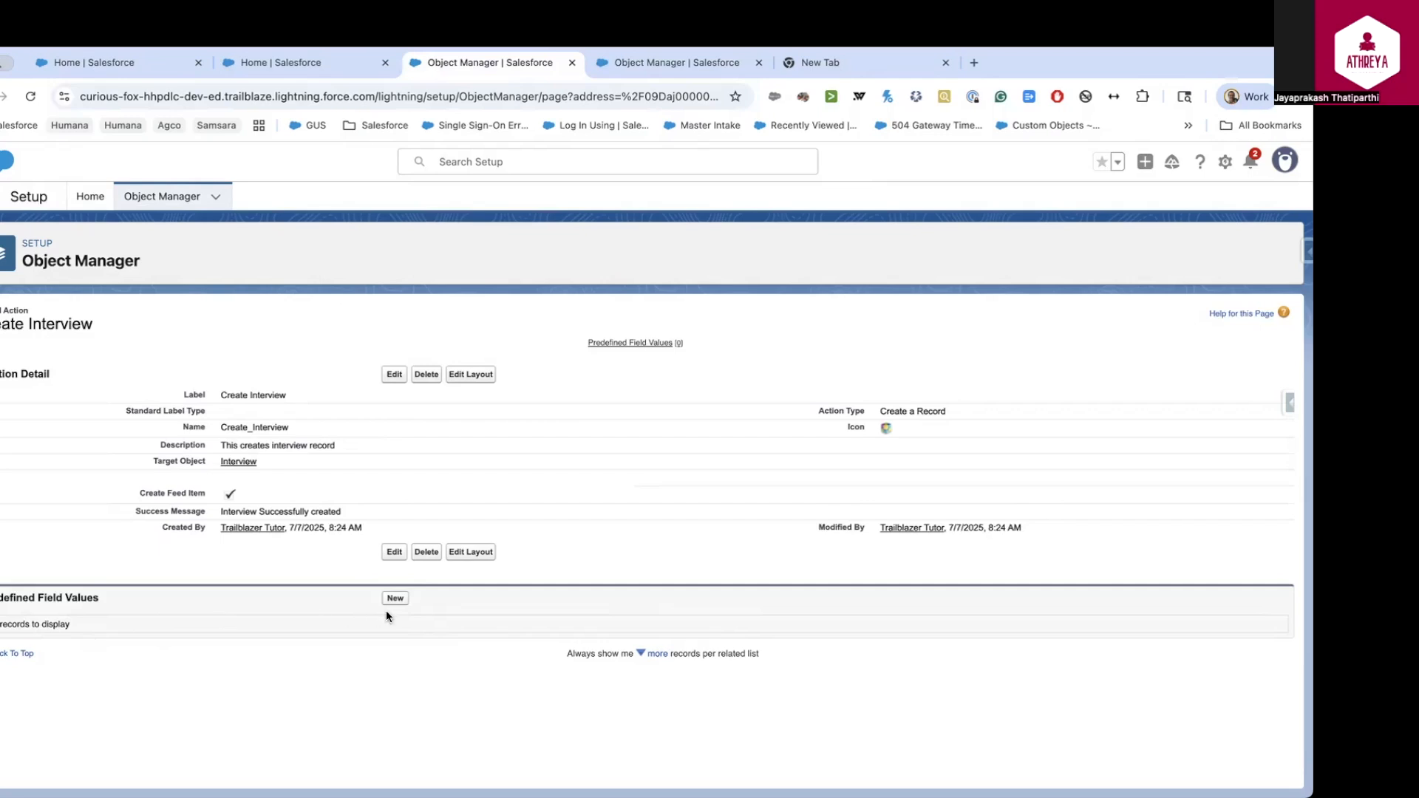
From Setup Home, check the current global actions menu
{"action": "left_click", "coordinate": [90, 198]}
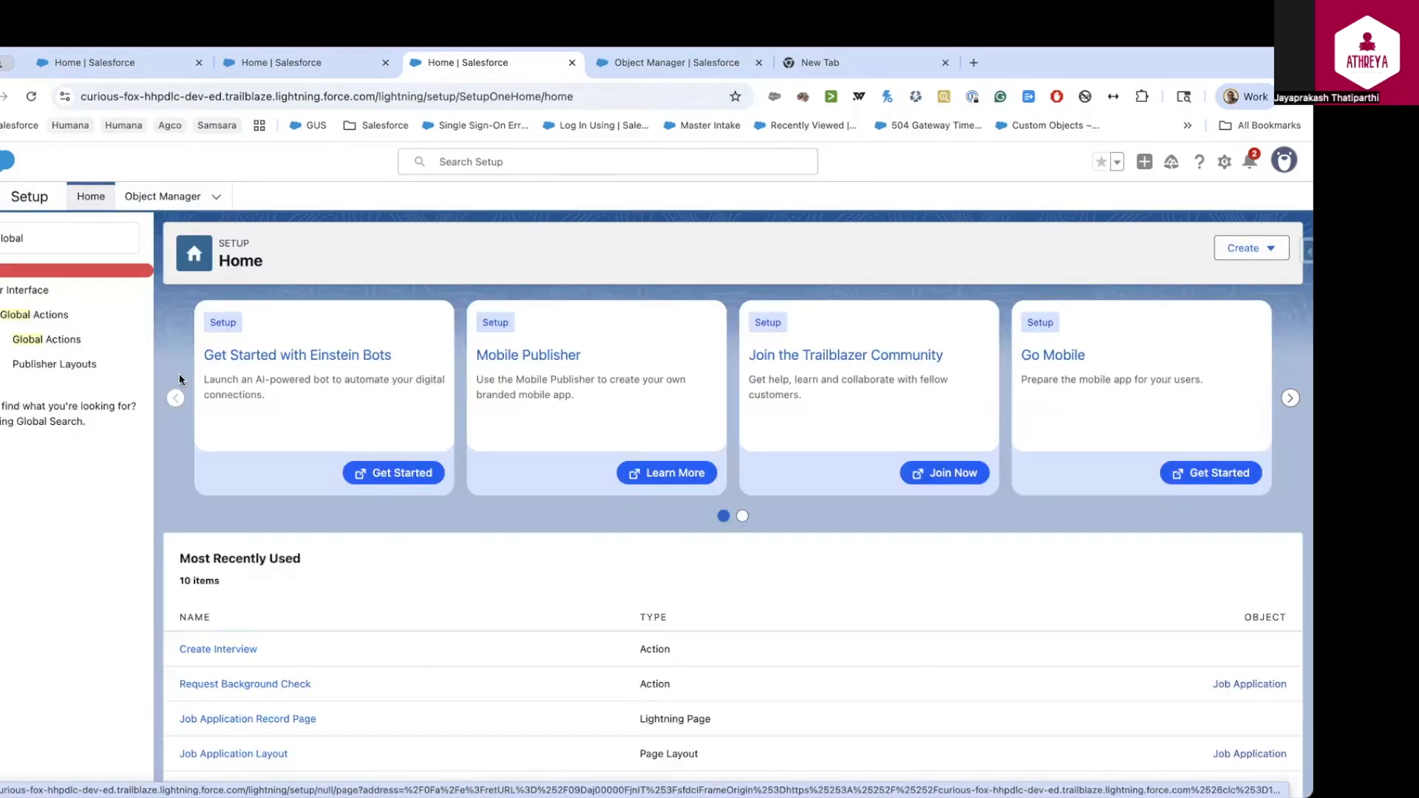
{"action": "left_click", "coordinate": [1144, 163]}
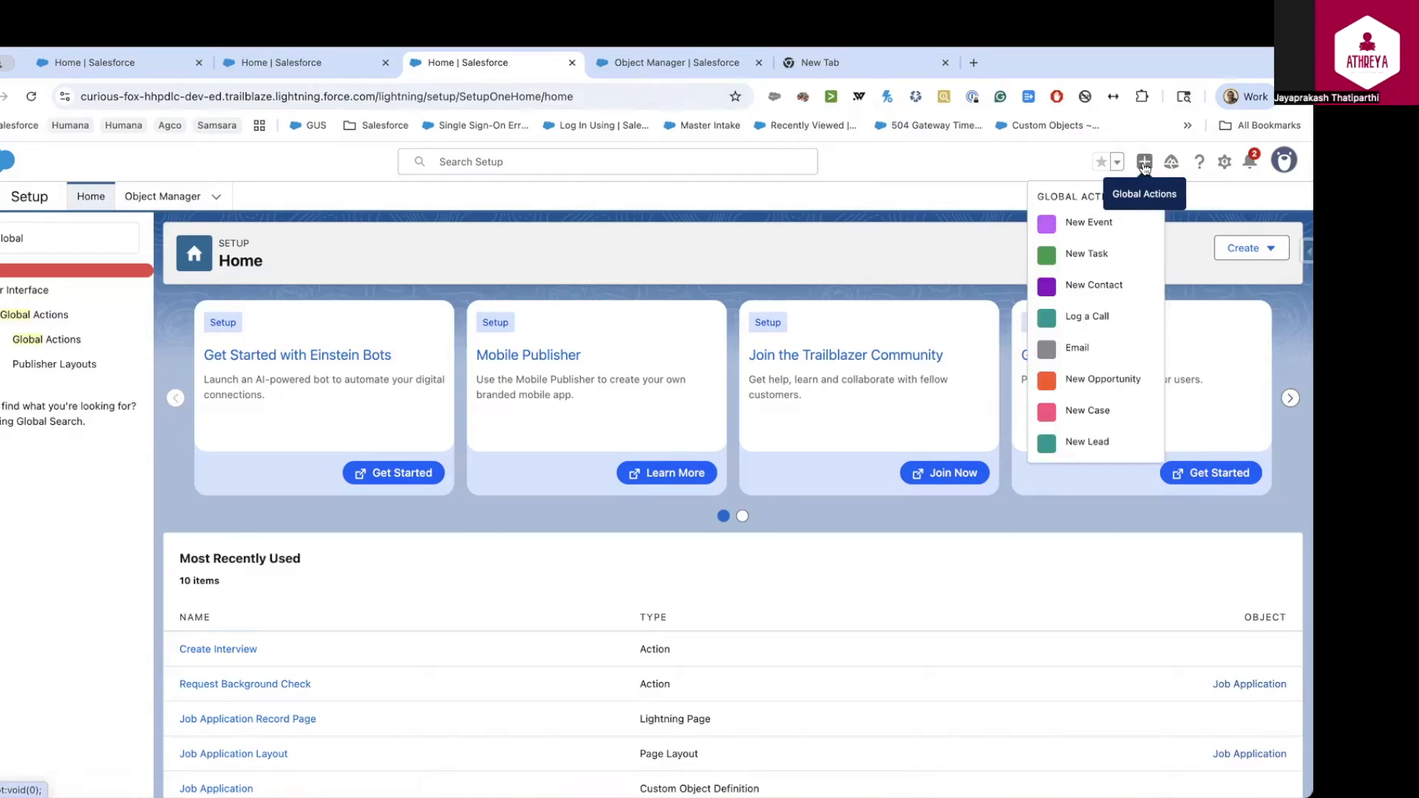
{"action": "left_click", "coordinate": [946, 166]}
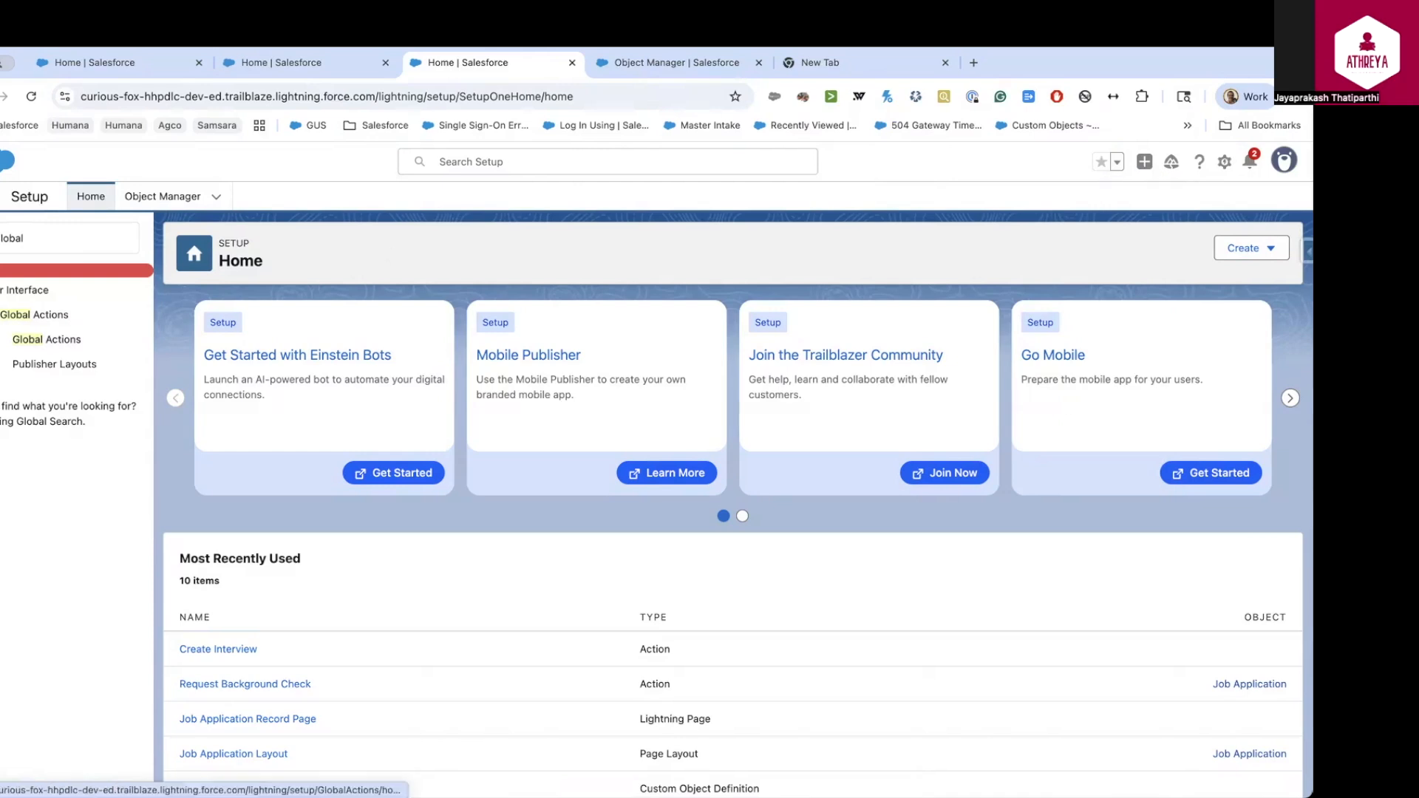
Place Create Interview first in the Global Layout's quick actions, save, and verify it in global actions
{"action": "left_click", "coordinate": [53, 364]}
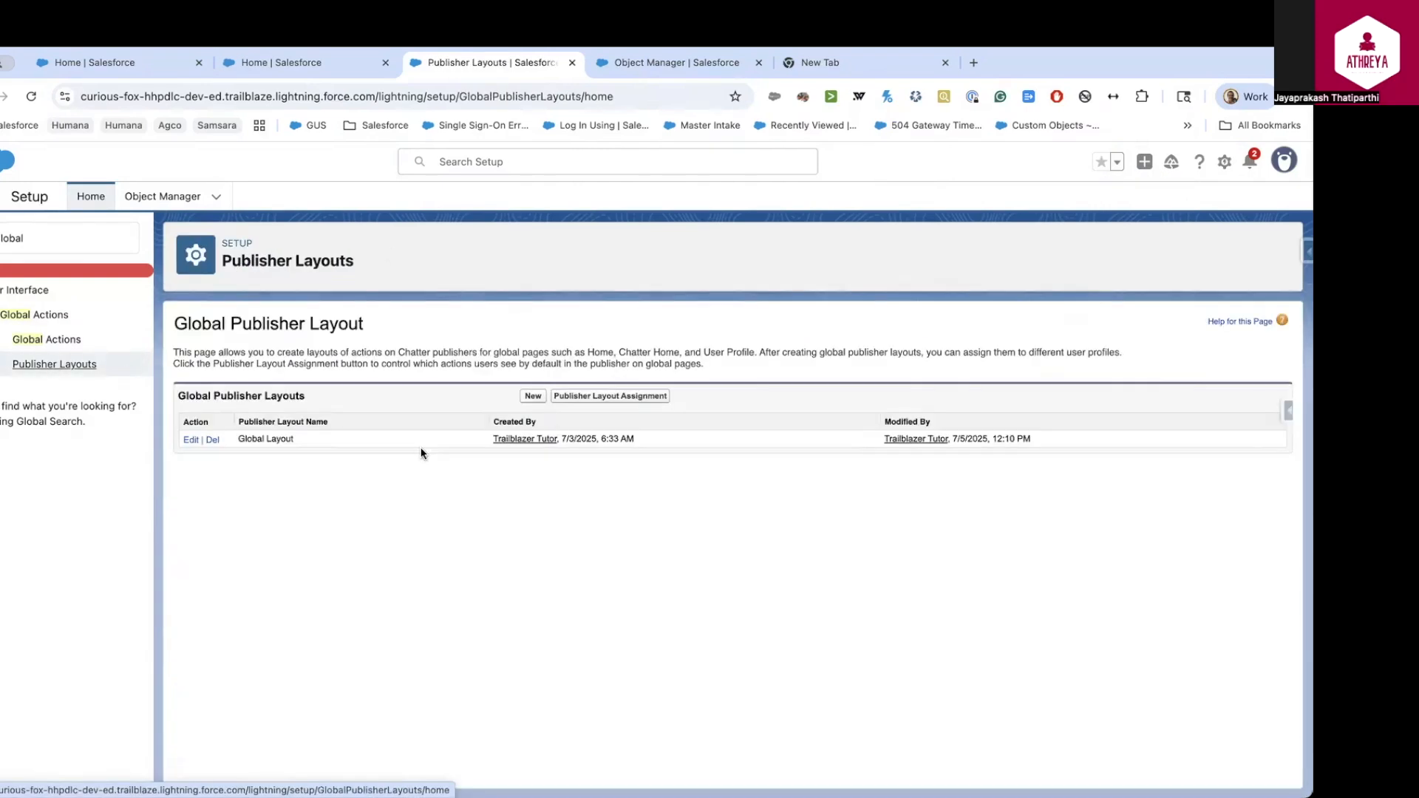
{"action": "left_click", "coordinate": [532, 396]}
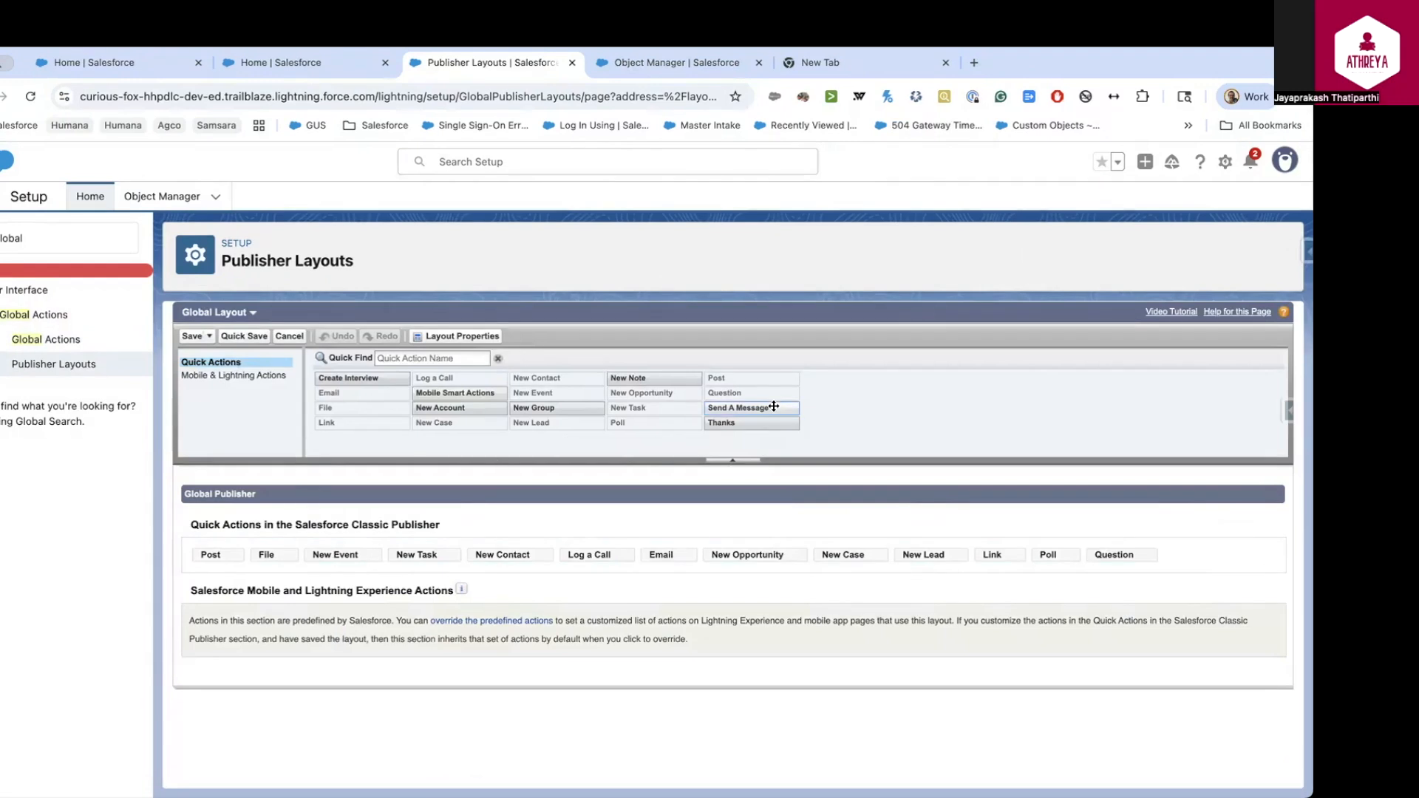
{"action": "left_click_drag", "start_coordinate": [393, 379], "coordinate": [221, 554]}
{"action": "left_click", "coordinate": [192, 337]}
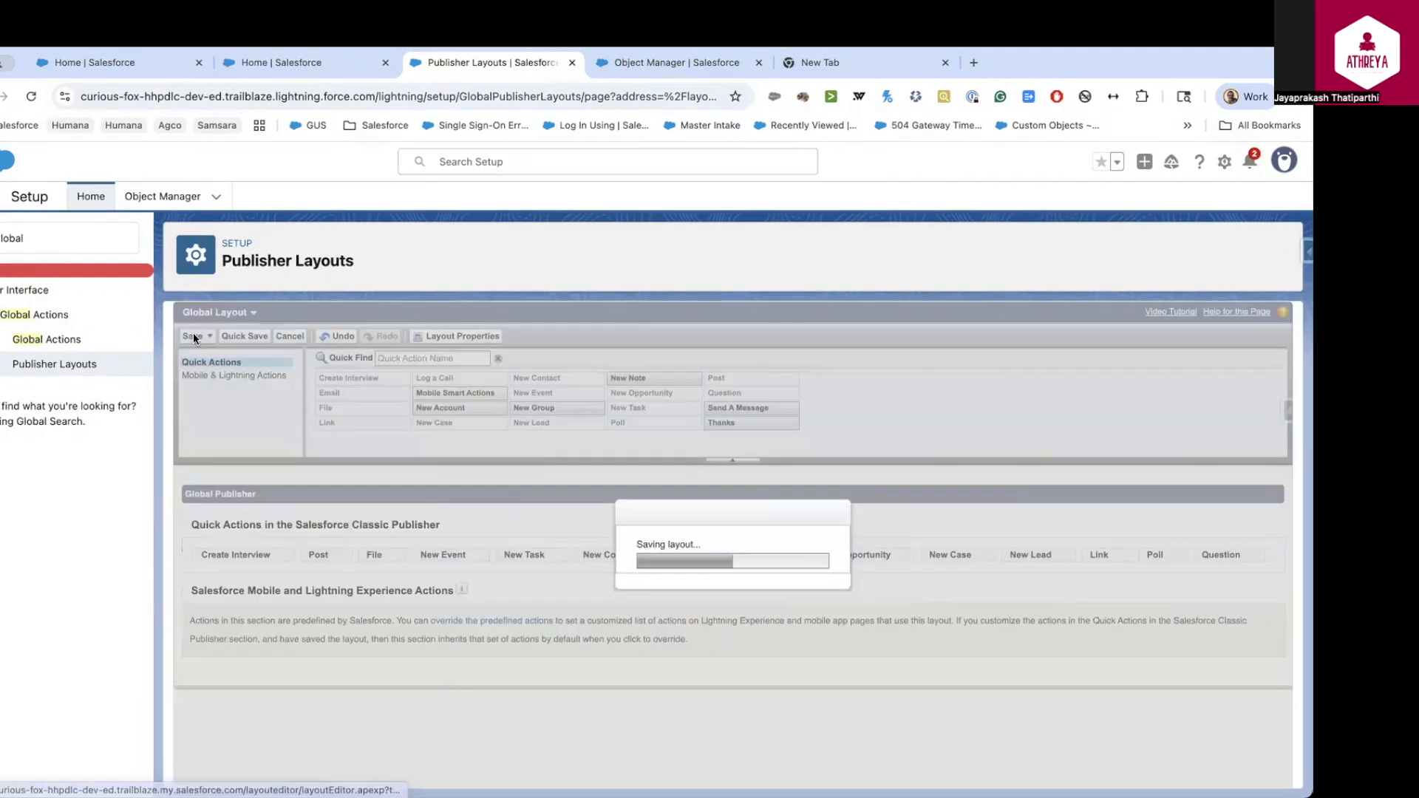
{"action": "left_click", "coordinate": [1145, 162]}
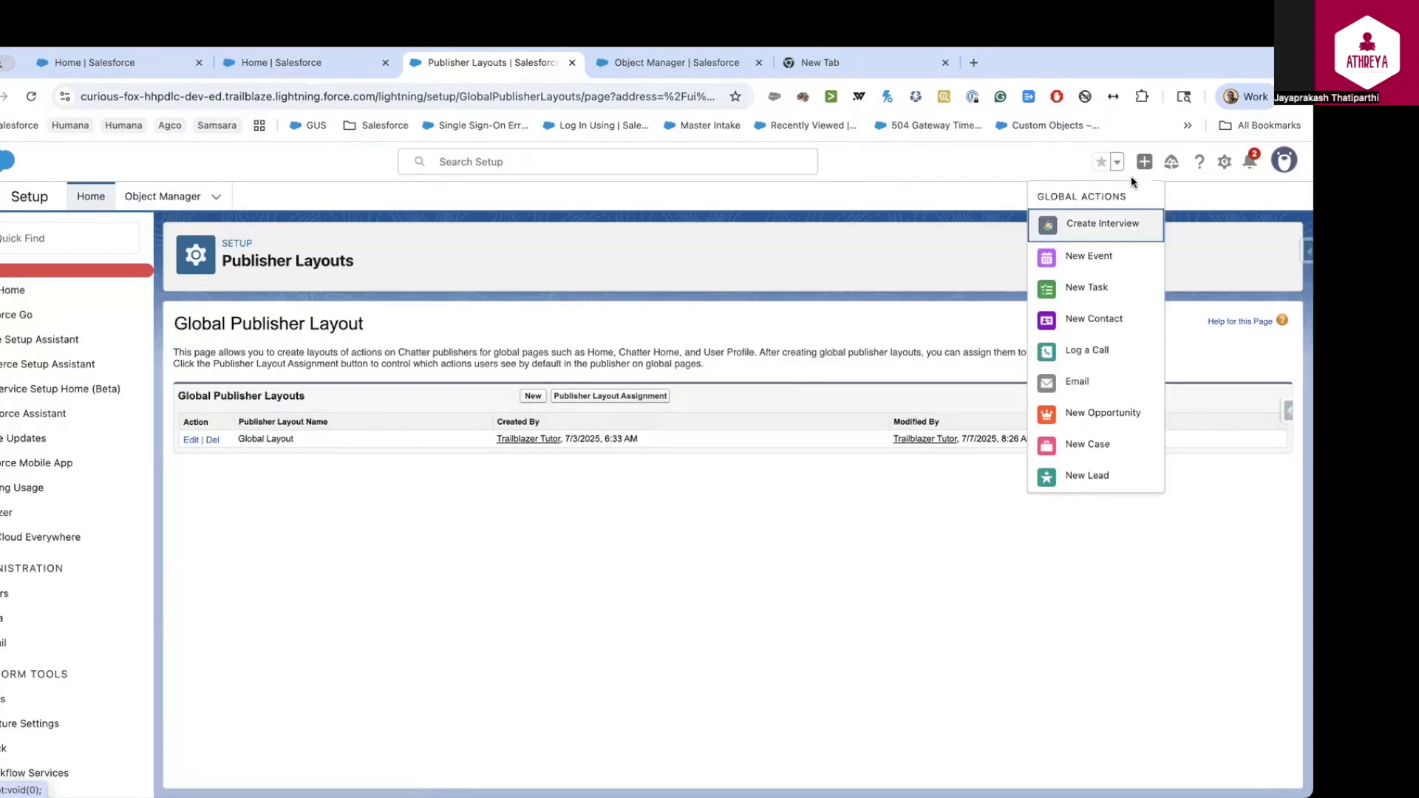
Create the test interview 'Interview for SE' through the Create Interview global action
{"action": "left_click", "coordinate": [1107, 226]}
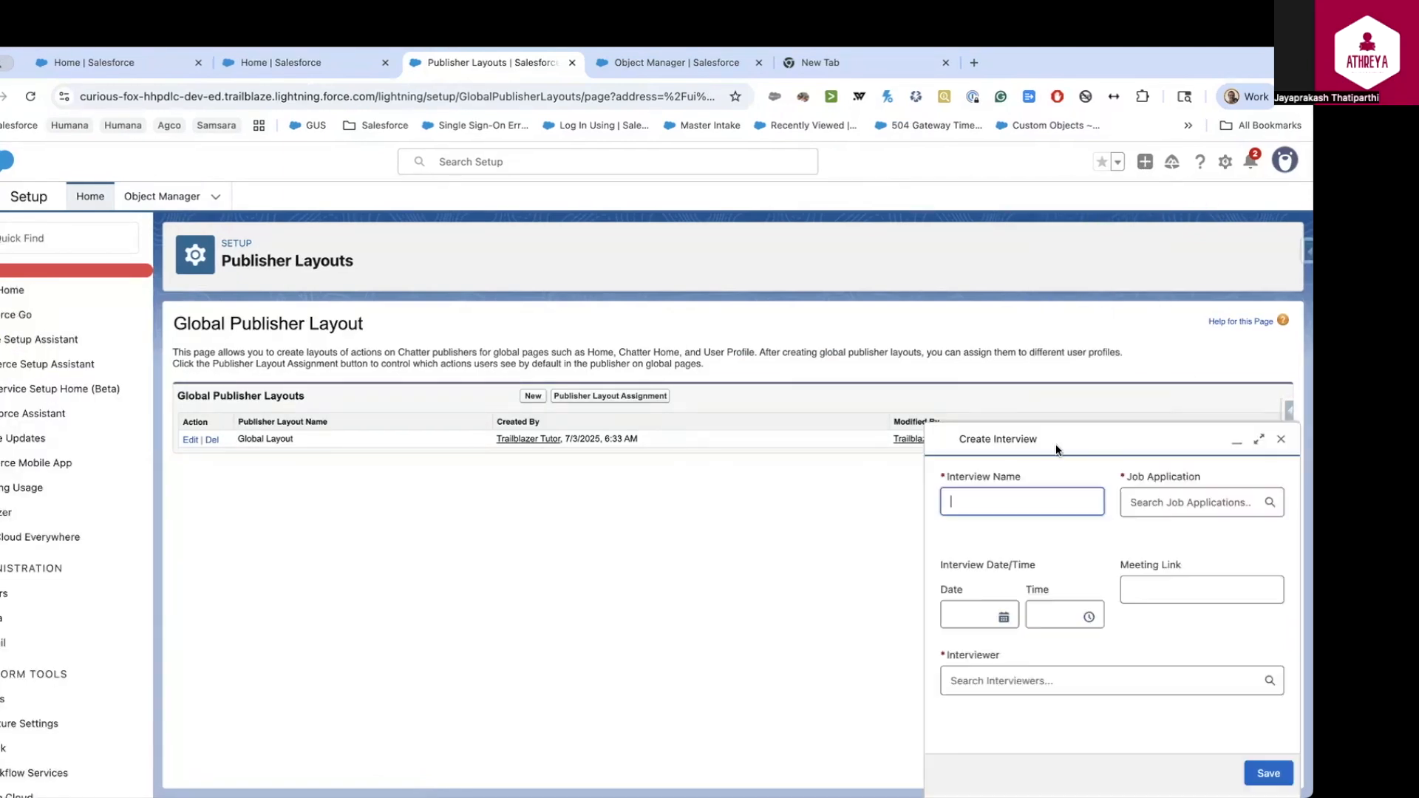
{"action": "left_click", "coordinate": [1167, 502]}
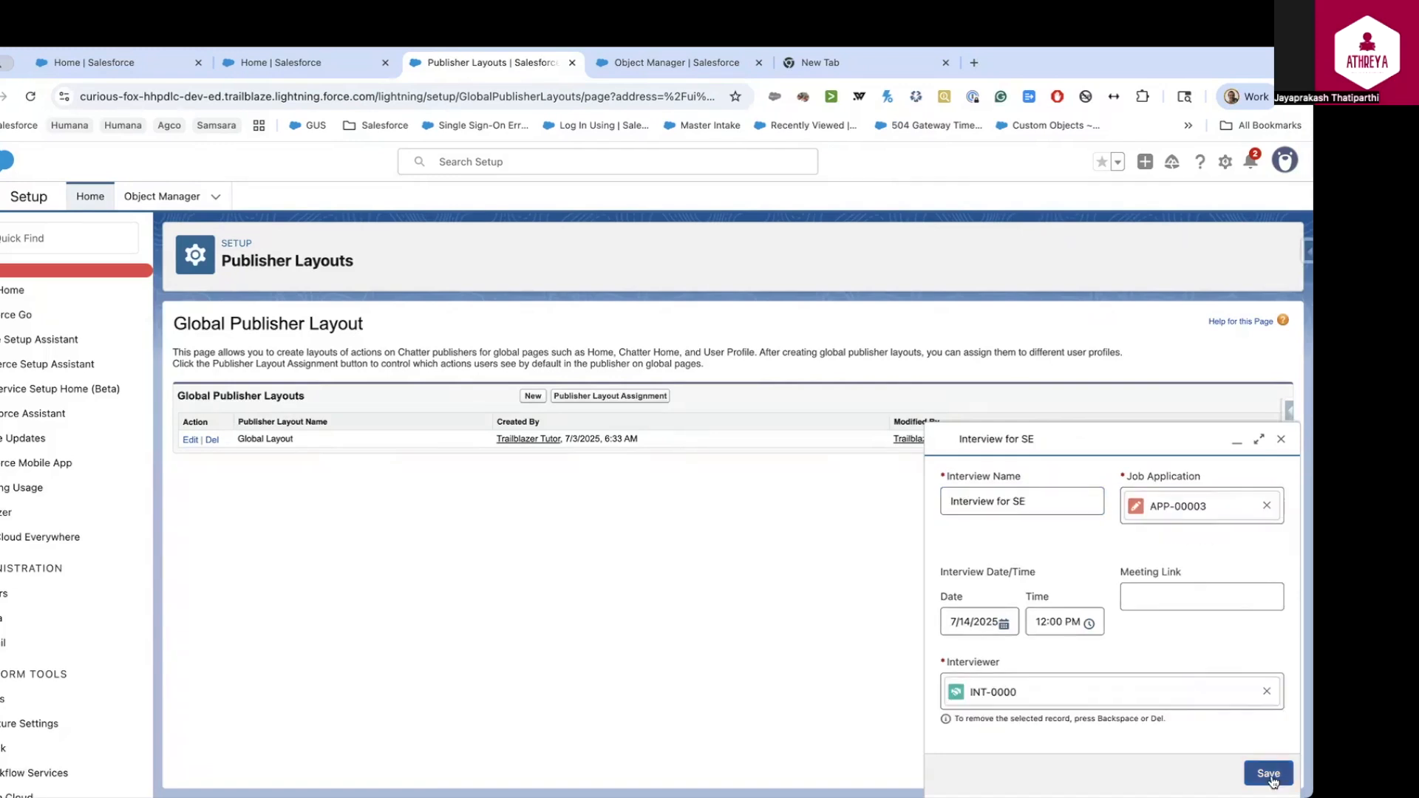
{"action": "left_click", "coordinate": [1269, 776]}
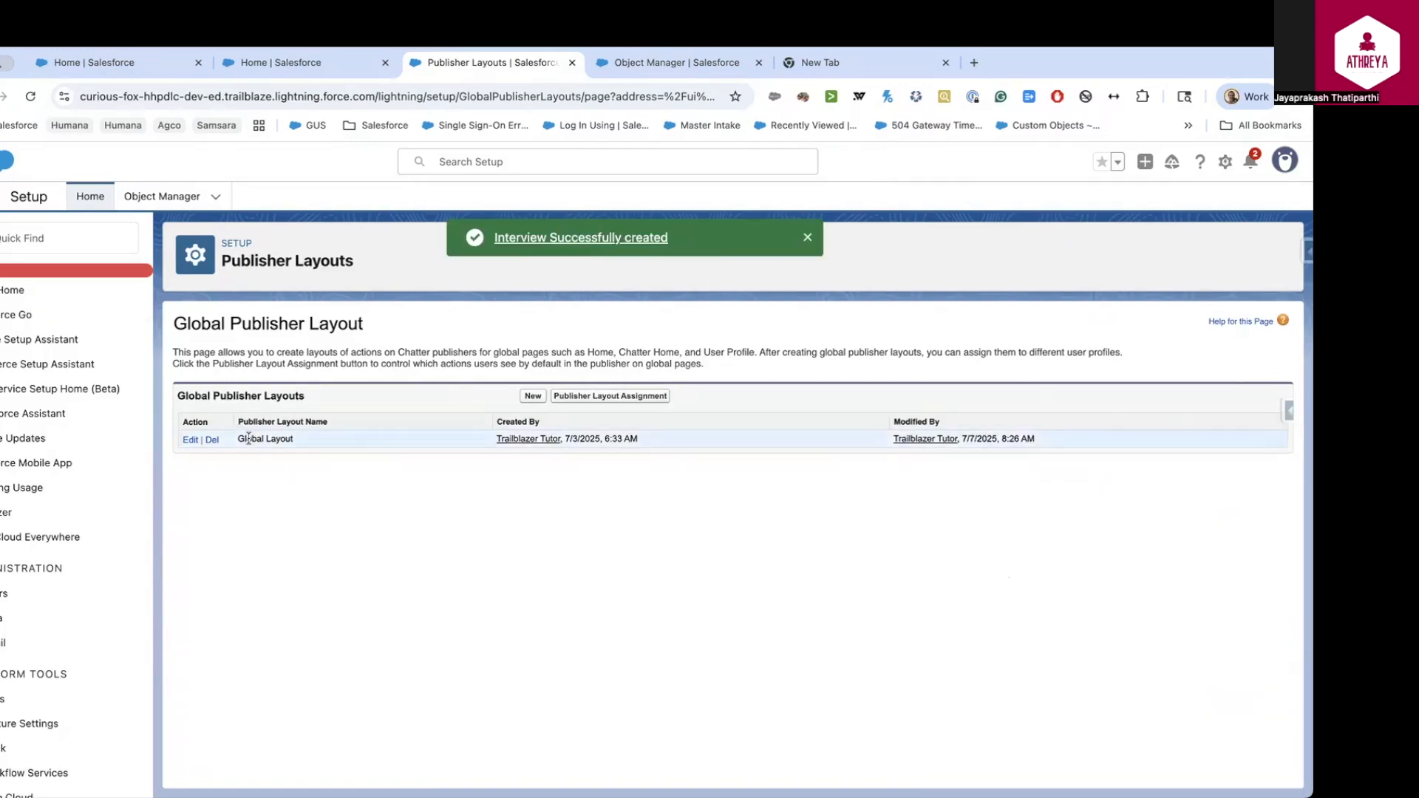
{"action": "left_click", "coordinate": [163, 196]}
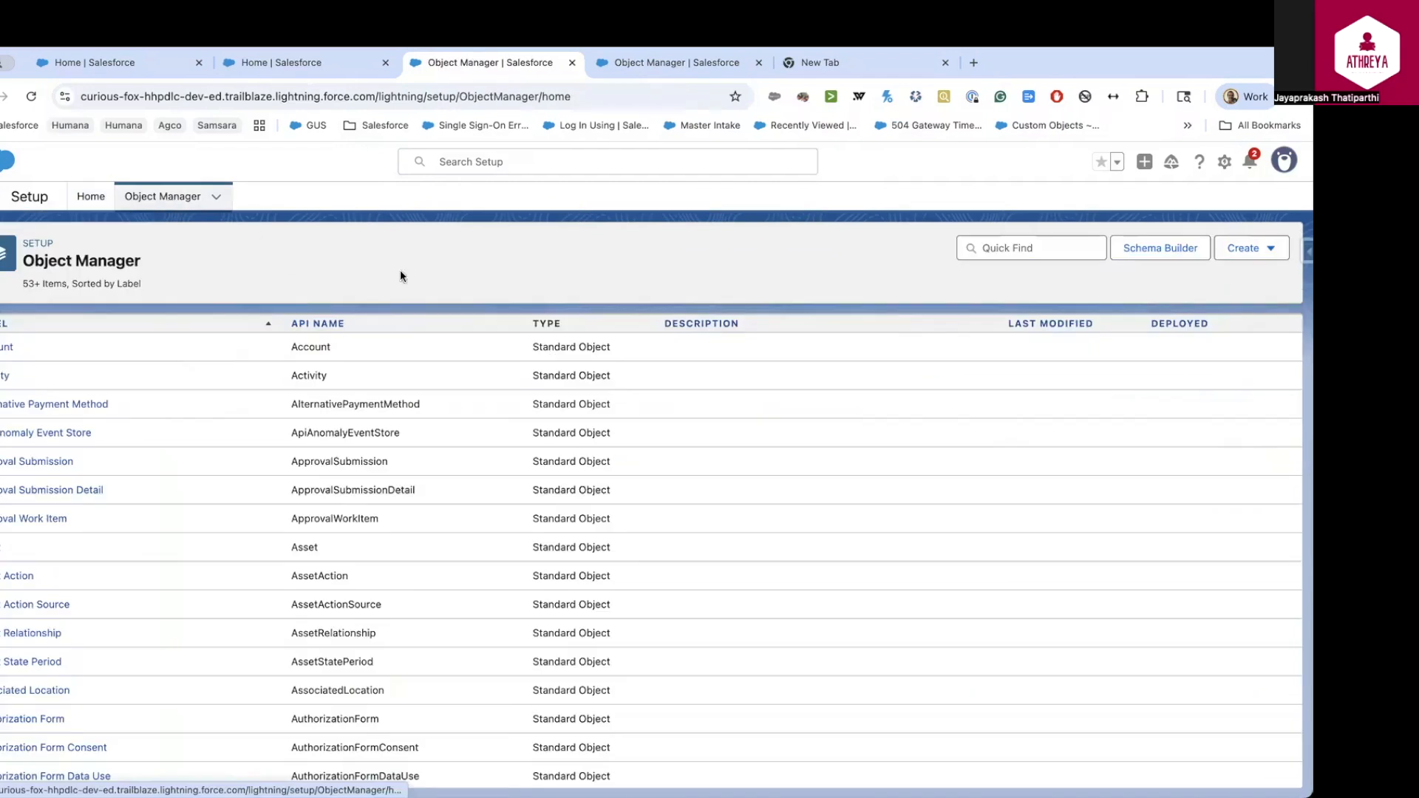
In Account Layout, add Create Interview as the first Salesforce Classic Publisher quick action
{"action": "left_click", "coordinate": [6, 346]}
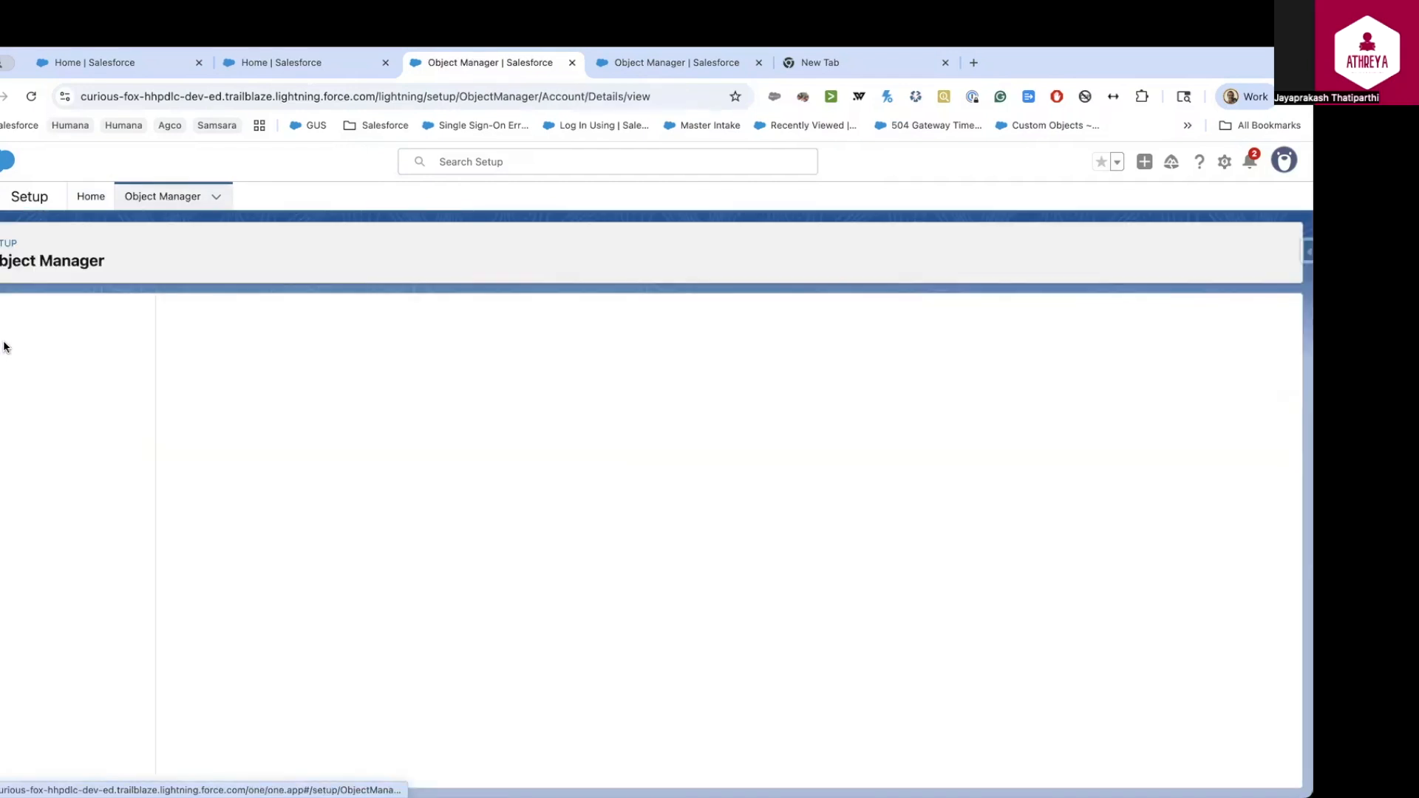
{"action": "left_click", "coordinate": [23, 352]}
{"action": "left_click", "coordinate": [28, 379]}
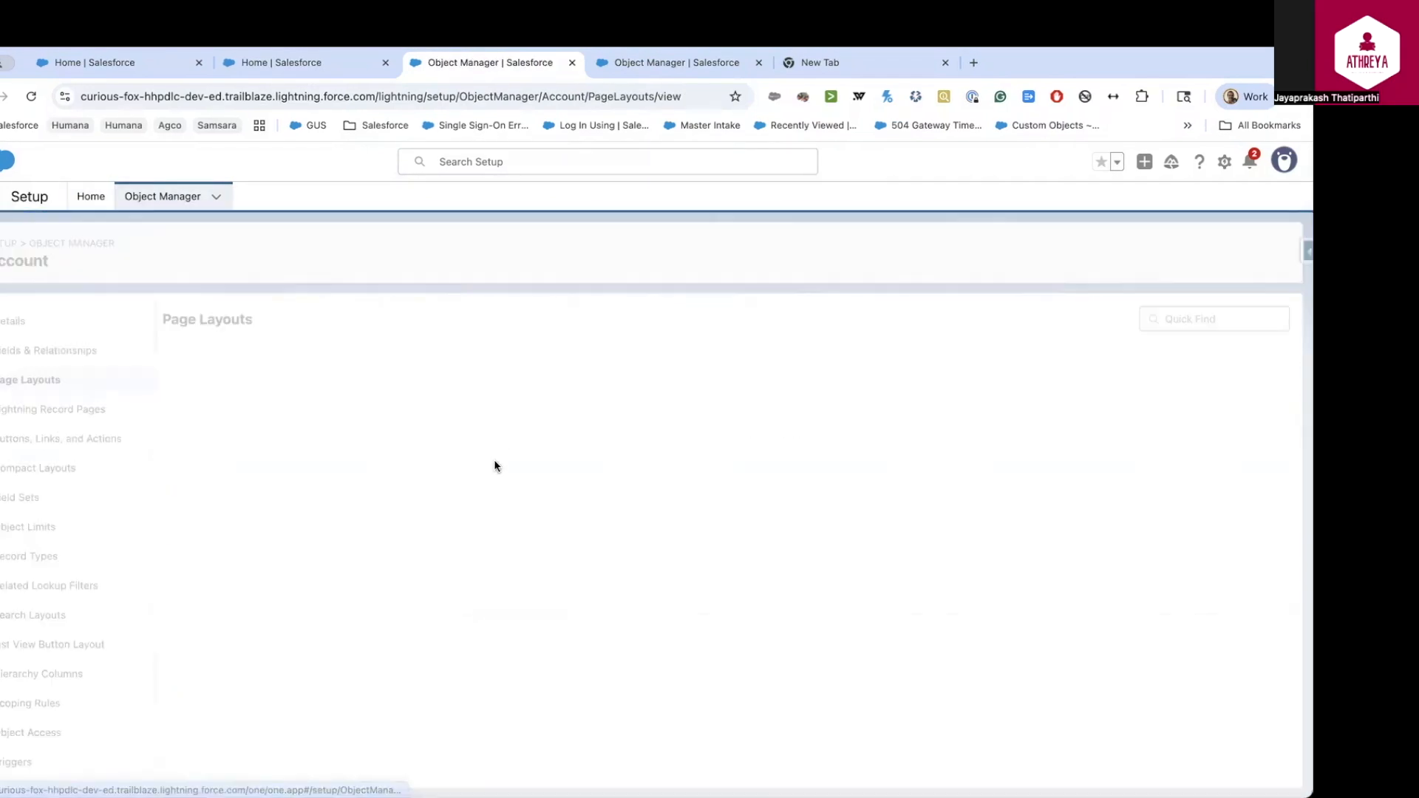
{"action": "left_click", "coordinate": [210, 502]}
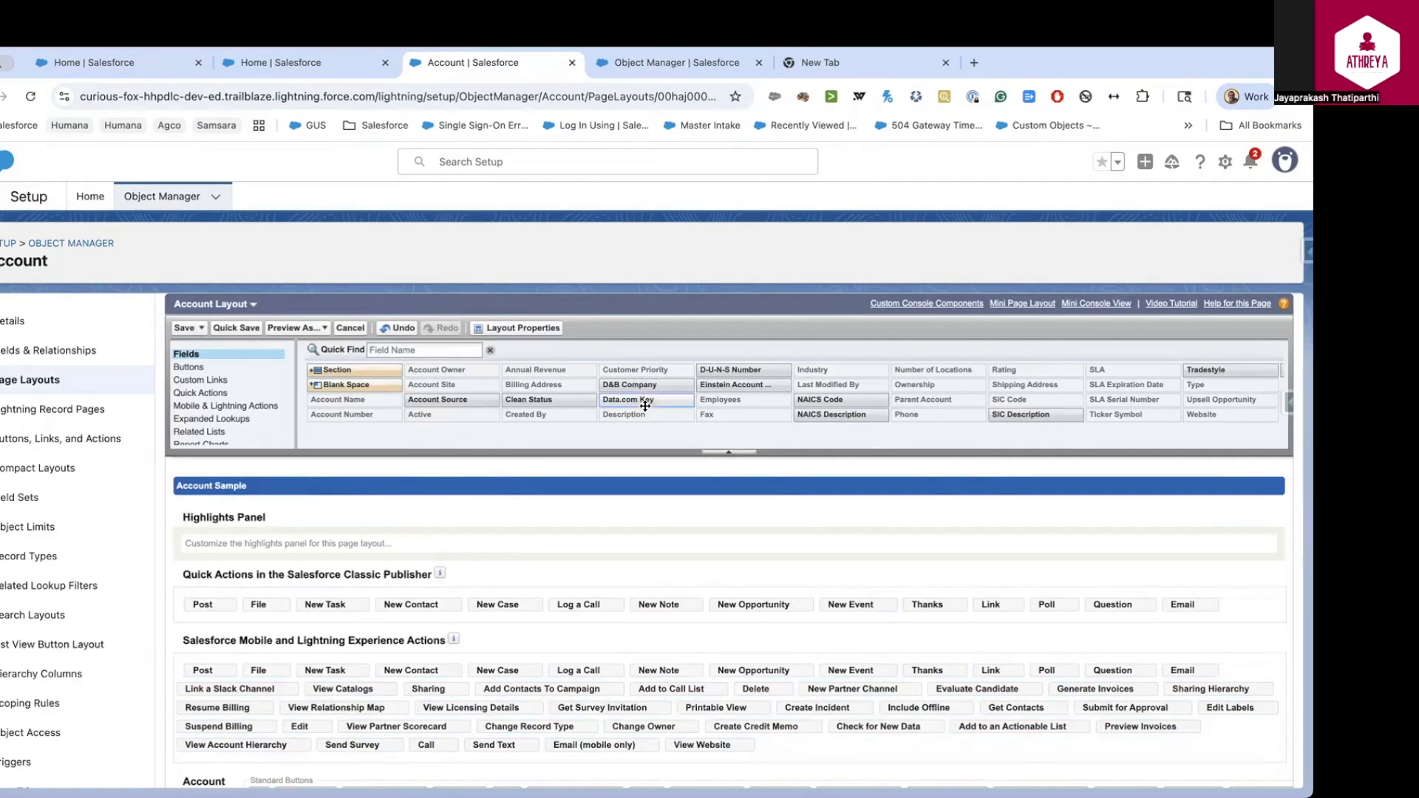
{"action": "left_click", "coordinate": [207, 393]}
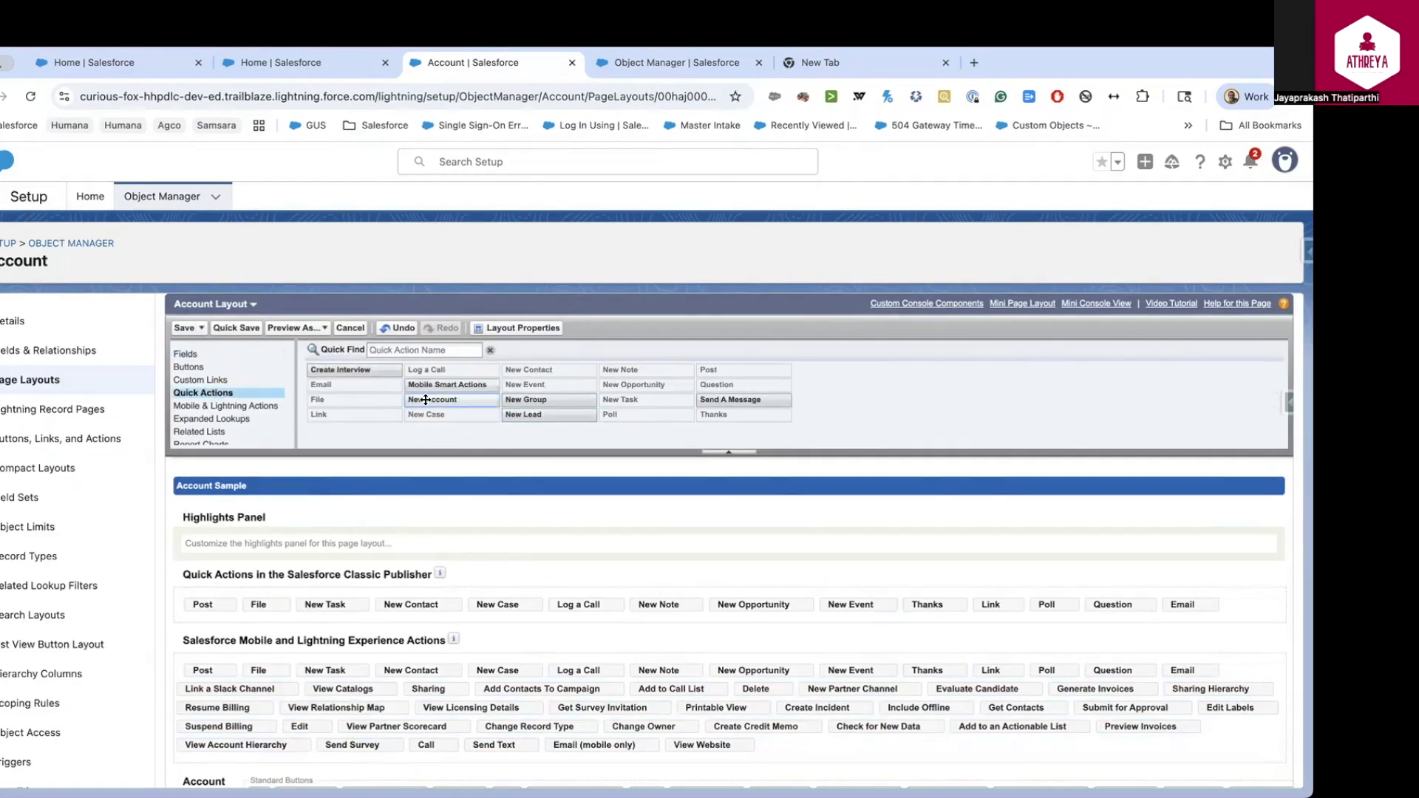
{"action": "left_click_drag", "start_coordinate": [340, 370], "coordinate": [244, 617]}
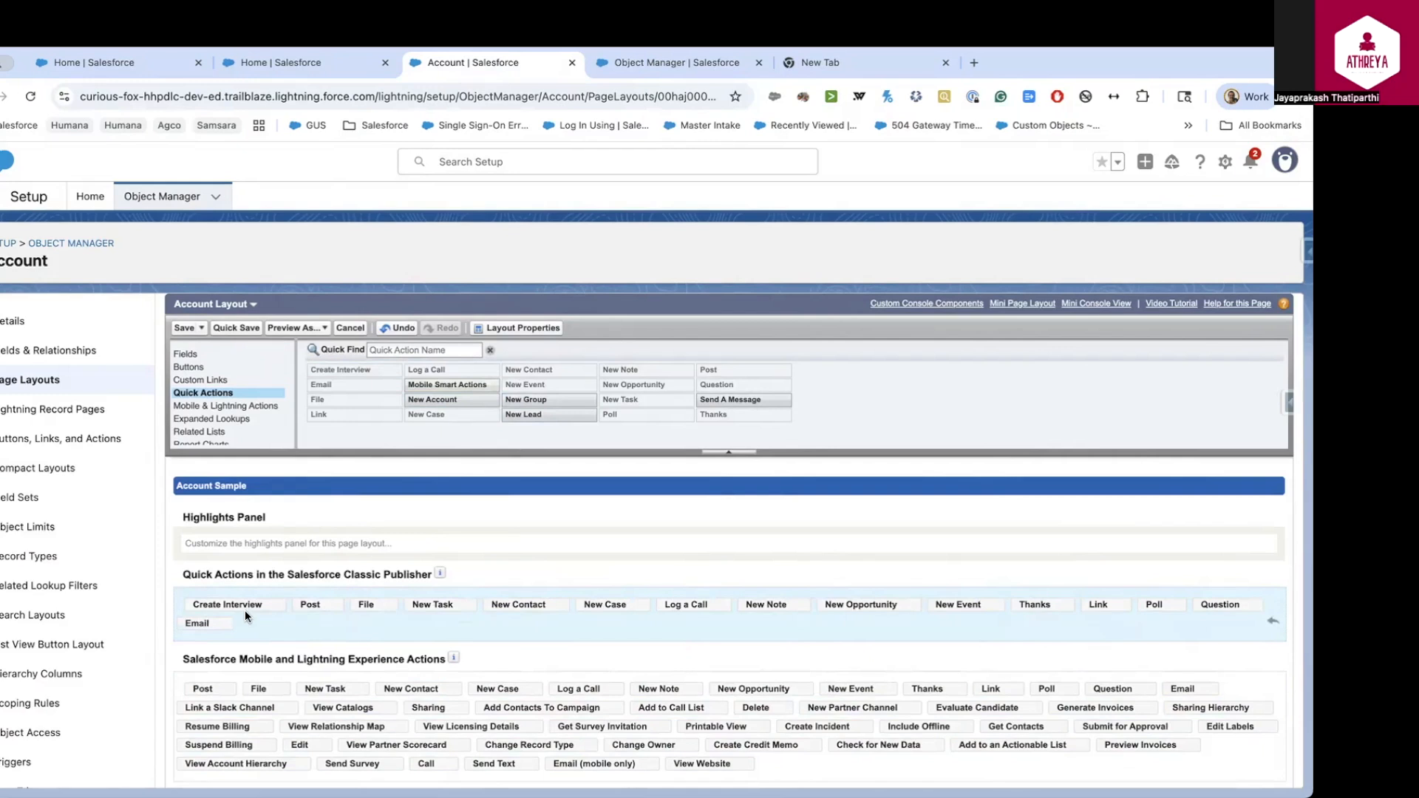